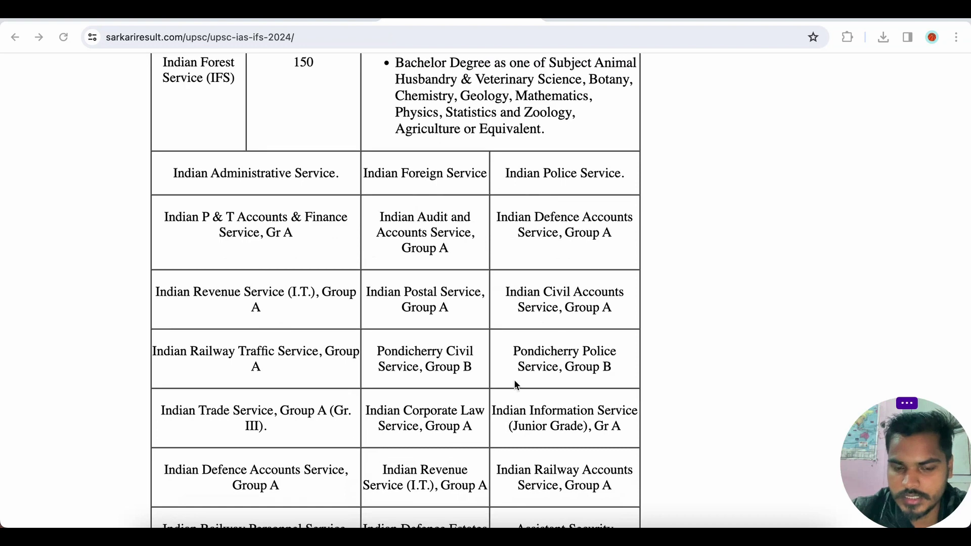
# Step: Scroll to the 'Some Useful Important Links' table and follow the Apply Online Through OTR link
pyautogui.scroll(-7, 379, 325)
pyautogui.scroll(-1, 377, 320)
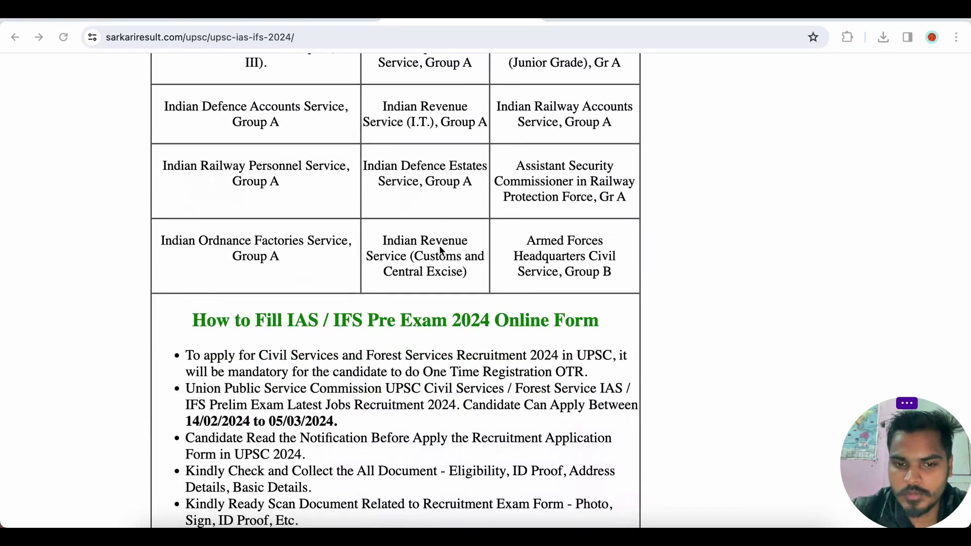
pyautogui.scroll(-13, 440, 247)
pyautogui.scroll(-1, 440, 249)
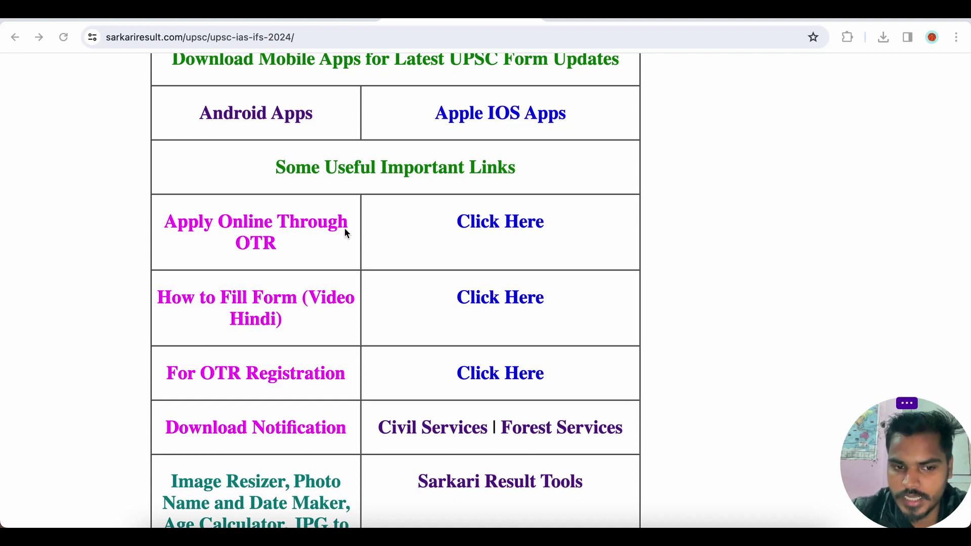
pyautogui.click(491, 226)
# Step: Open the OTR page, look over the login form's email, OTP and verification fields, then choose New Registration
pyautogui.click(492, 228)
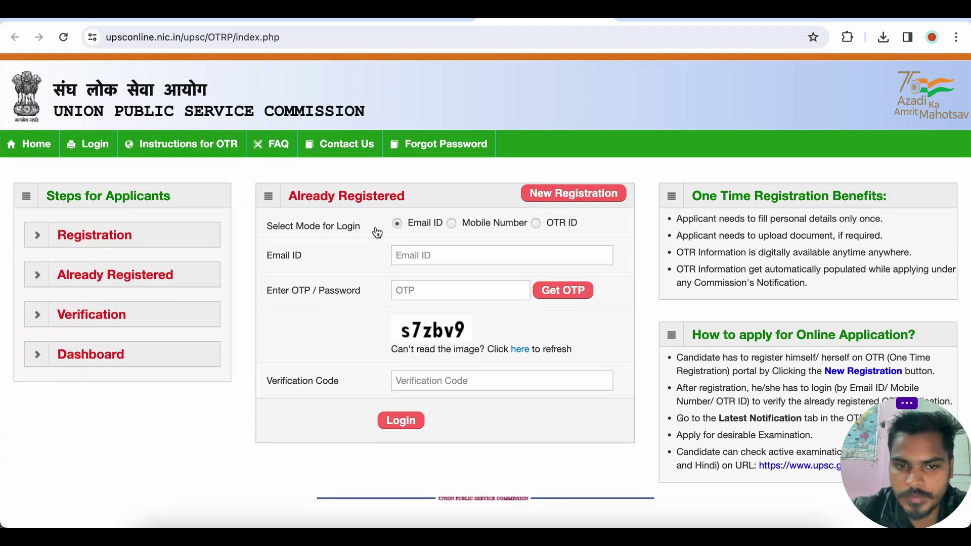
pyautogui.click(430, 258)
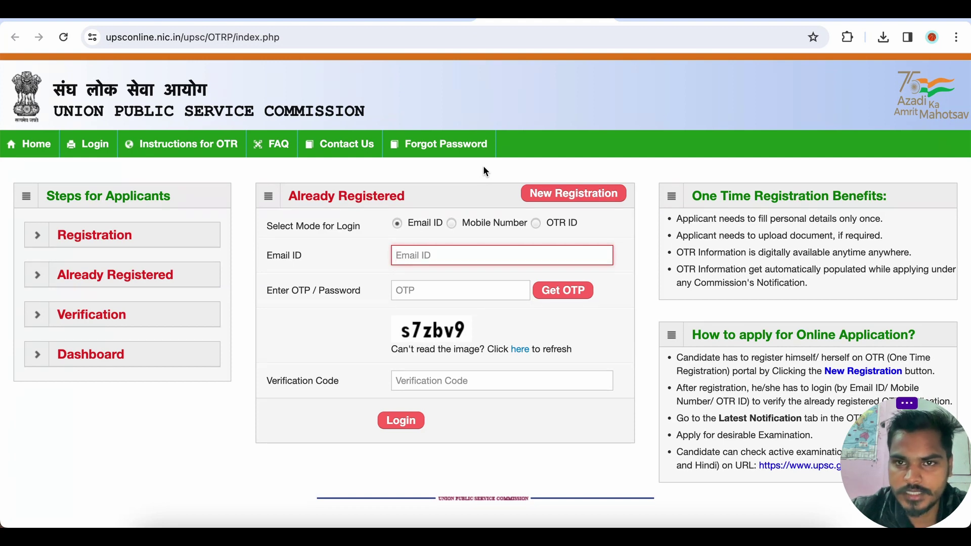
pyautogui.click(592, 414)
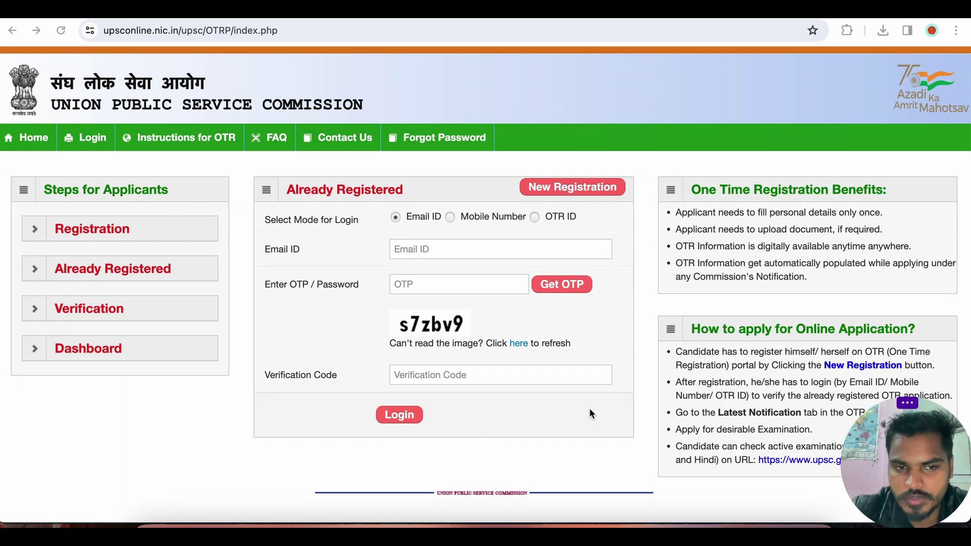
pyautogui.click(433, 247)
pyautogui.click(427, 282)
pyautogui.click(442, 370)
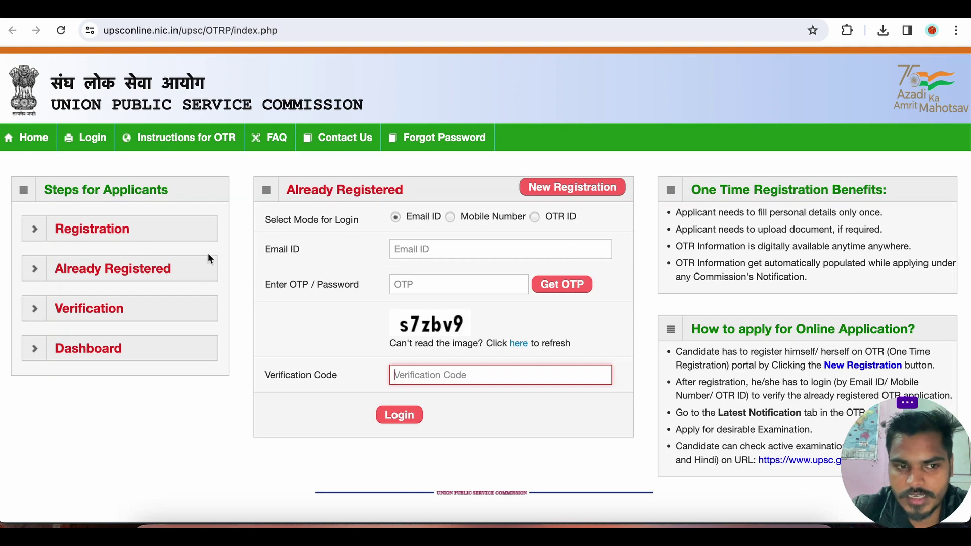
pyautogui.click(561, 195)
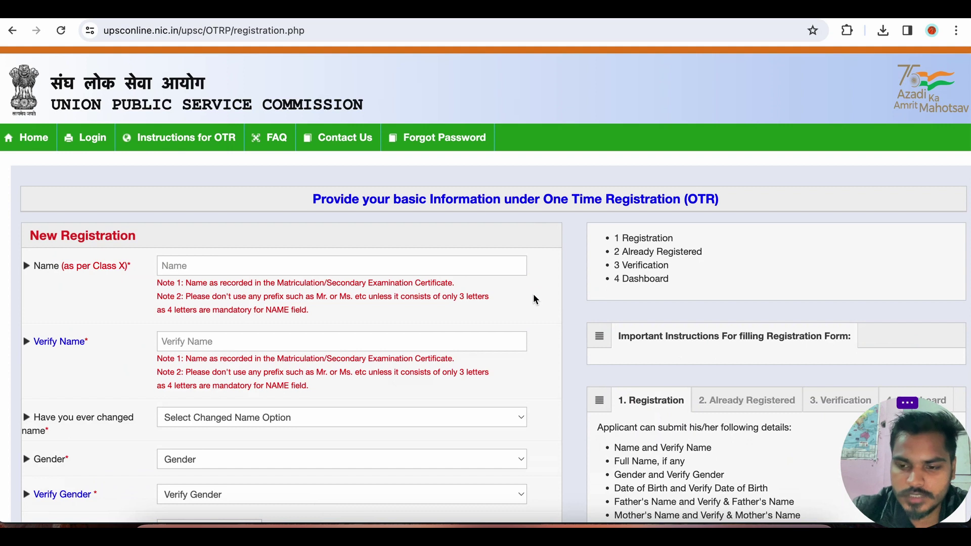
# Step: Scroll the New Registration form and place the cursor in the Name (as per Class X) field
pyautogui.scroll(-1, 371, 276)
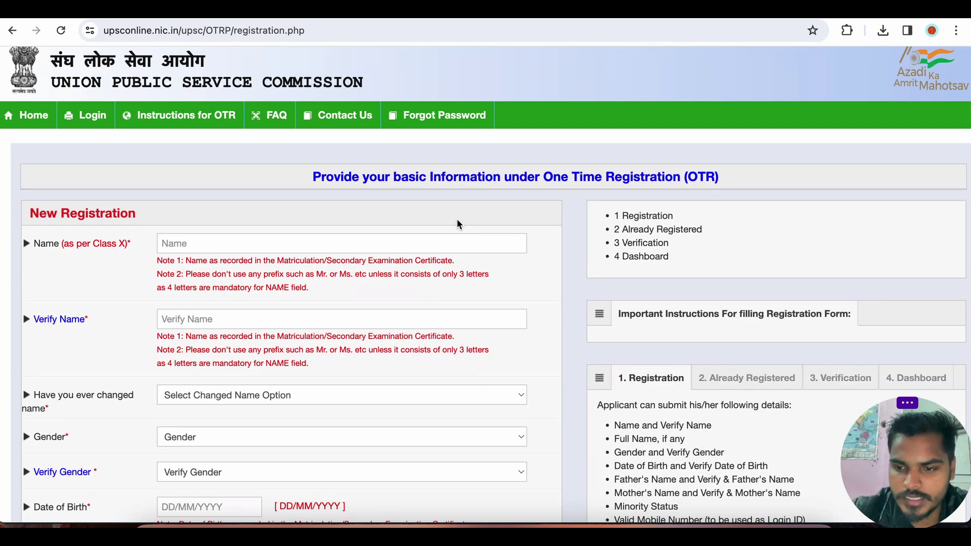
pyautogui.click(396, 243)
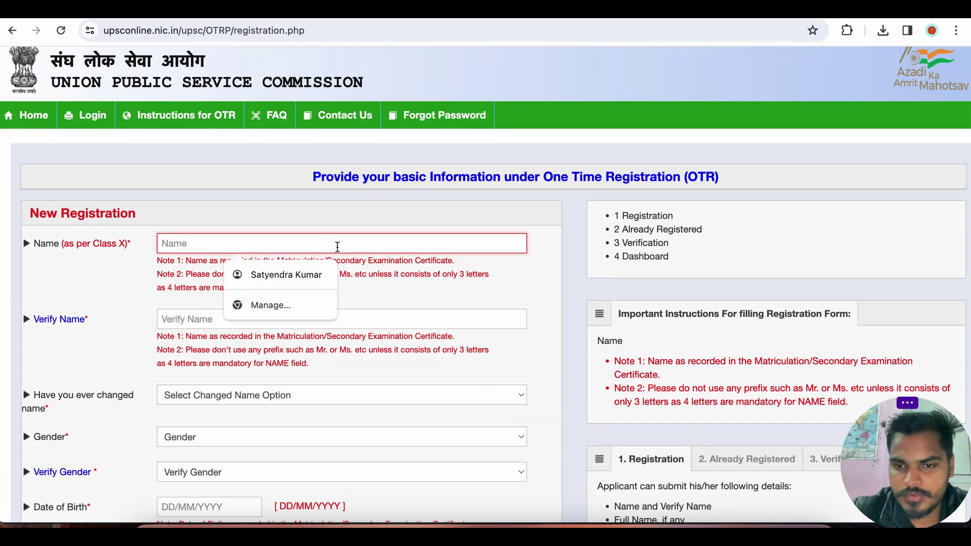
# Step: Answer No to 'Have you ever changed name' in the personal details section
pyautogui.scroll(-5, 434, 258)
pyautogui.scroll(-12, 433, 259)
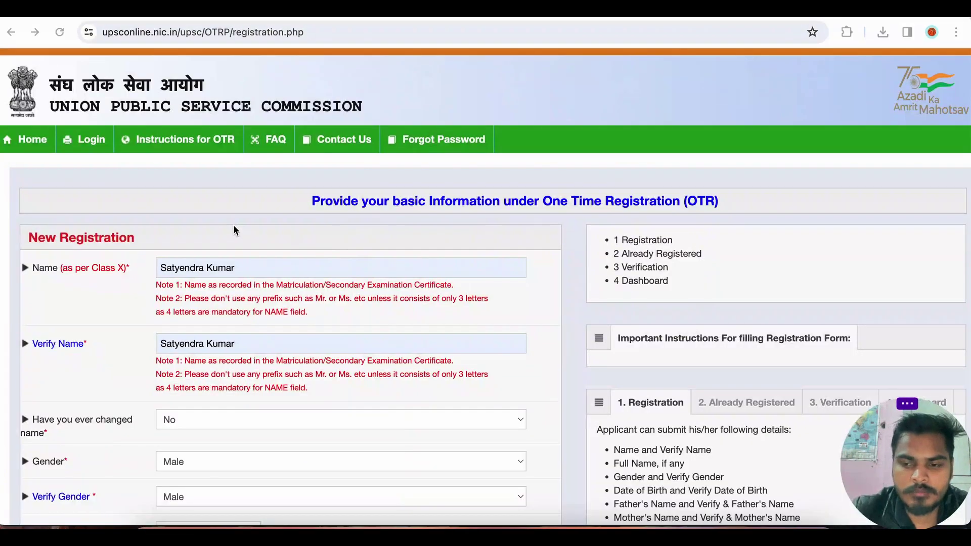
pyautogui.scroll(-2, 233, 225)
pyautogui.scroll(-1, 232, 224)
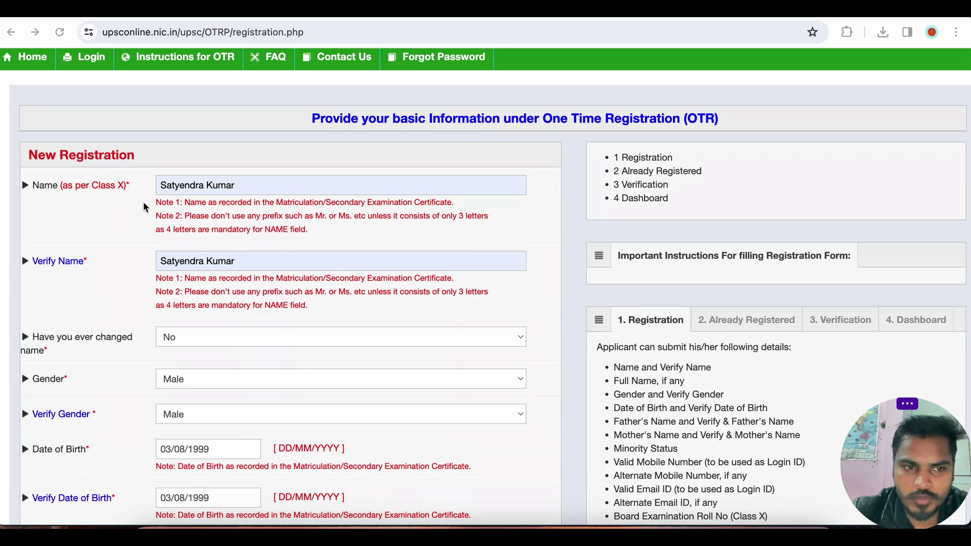
pyautogui.scroll(-2, 235, 186)
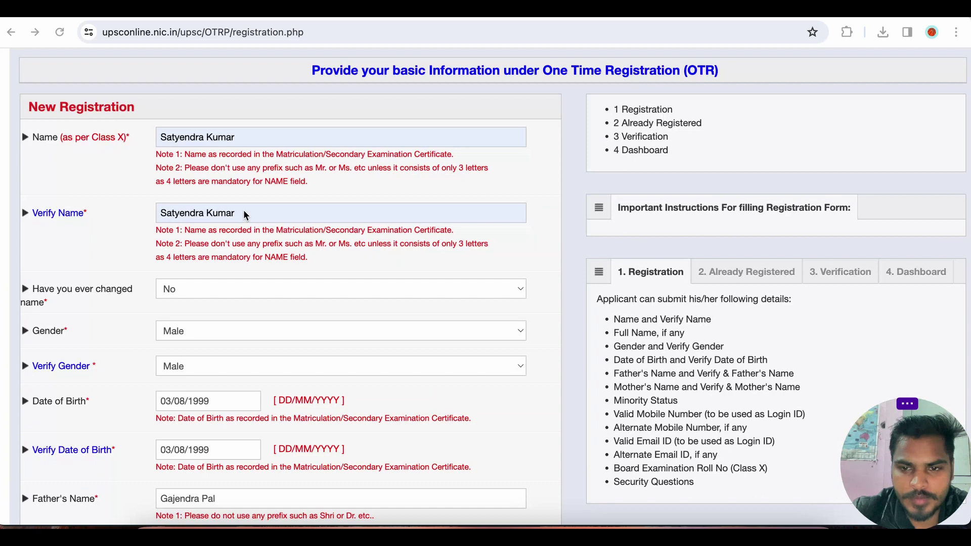
pyautogui.scroll(-3, 243, 210)
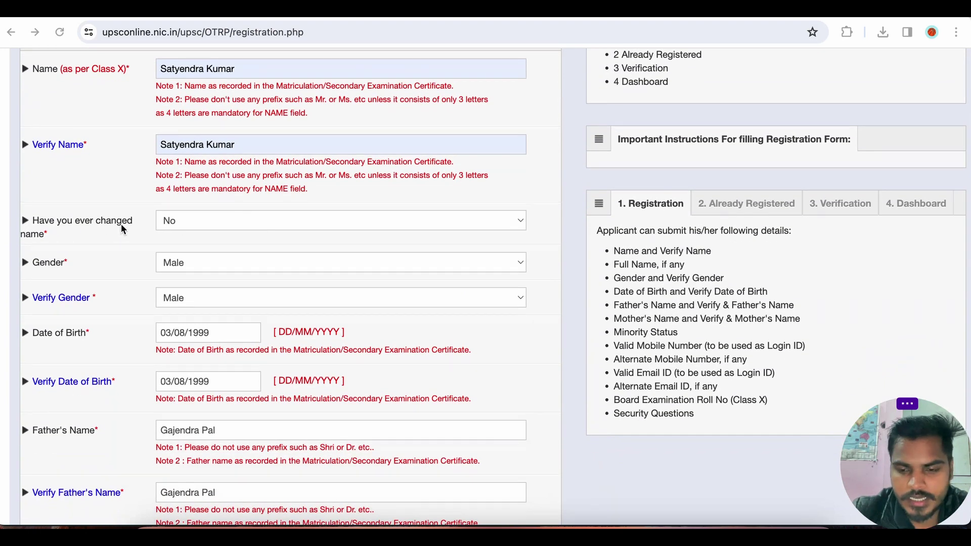
pyautogui.click(239, 224)
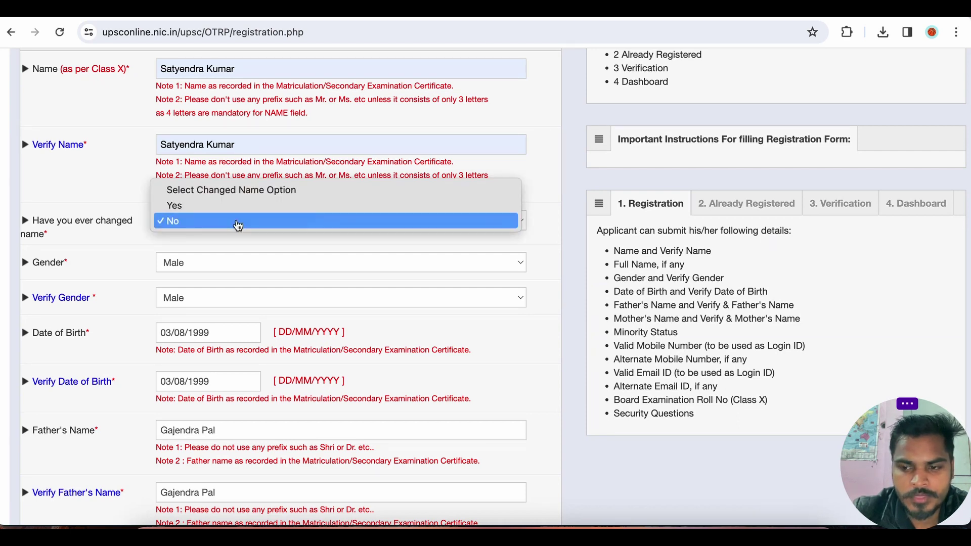
pyautogui.click(238, 222)
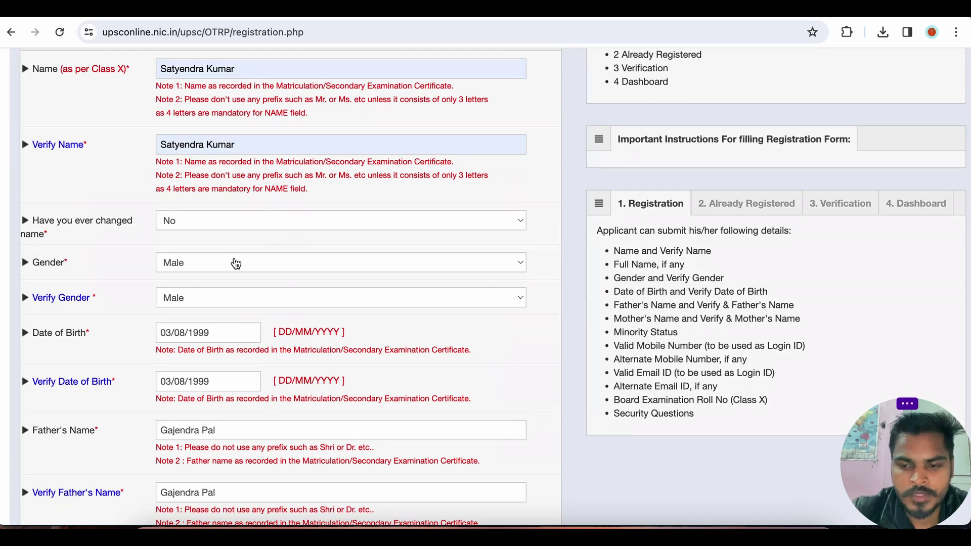
# Step: Scroll down past the parents' names, contact details and Class X roll number
pyautogui.scroll(-2, 238, 261)
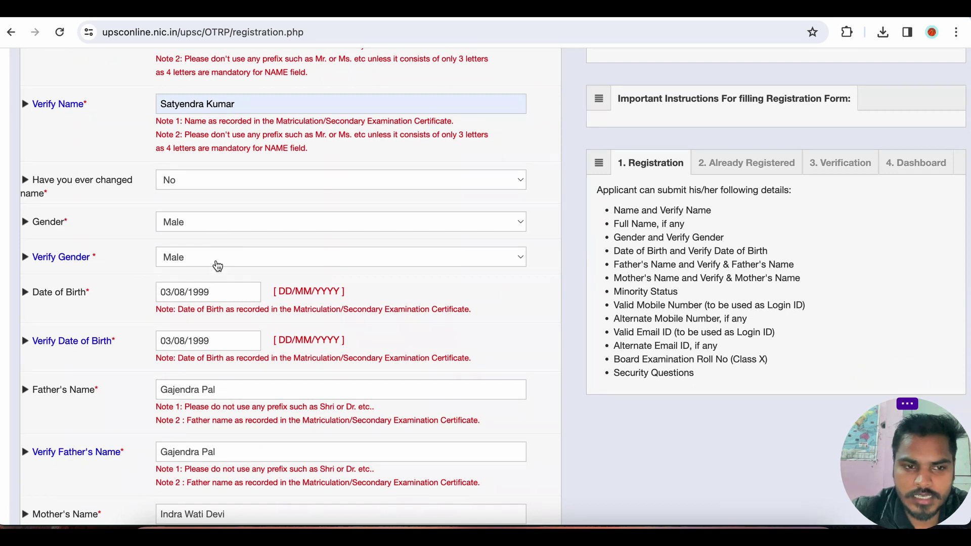
pyautogui.scroll(-1, 214, 265)
pyautogui.scroll(-2, 214, 260)
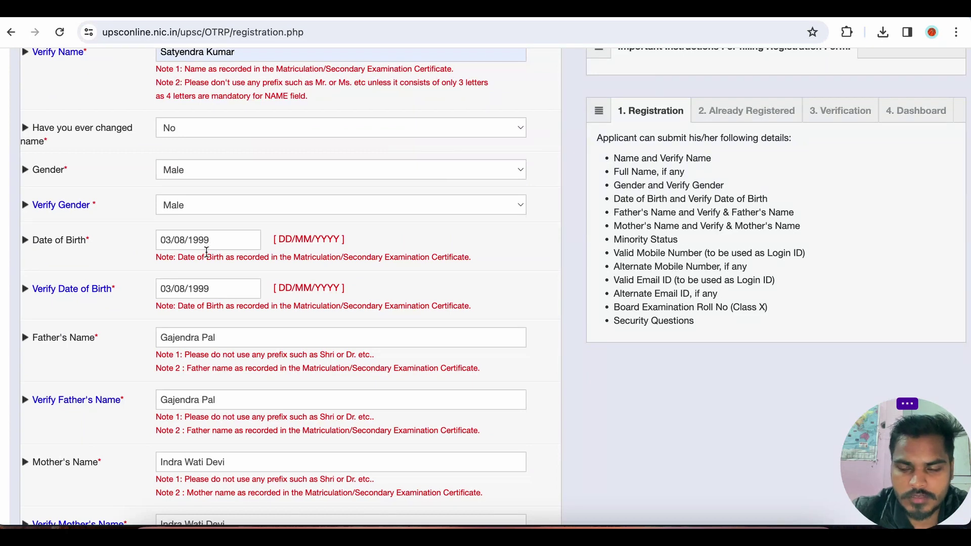
pyautogui.scroll(-3, 222, 272)
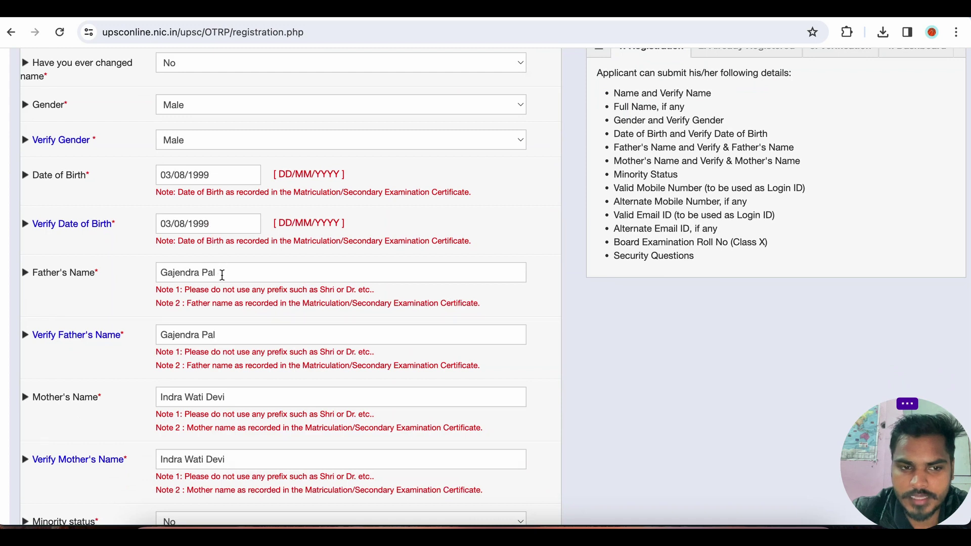
pyautogui.scroll(-2, 222, 276)
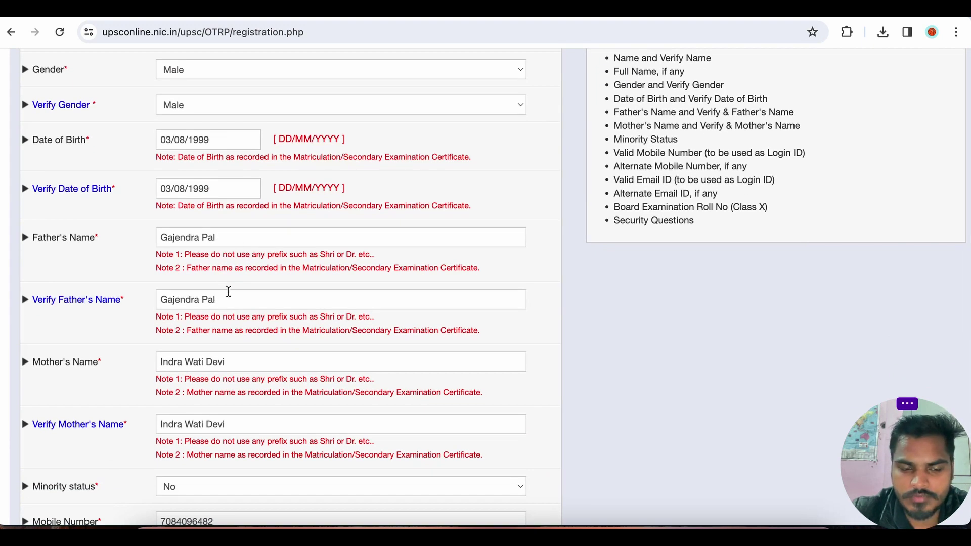
pyautogui.scroll(-2, 228, 292)
pyautogui.scroll(-6, 227, 292)
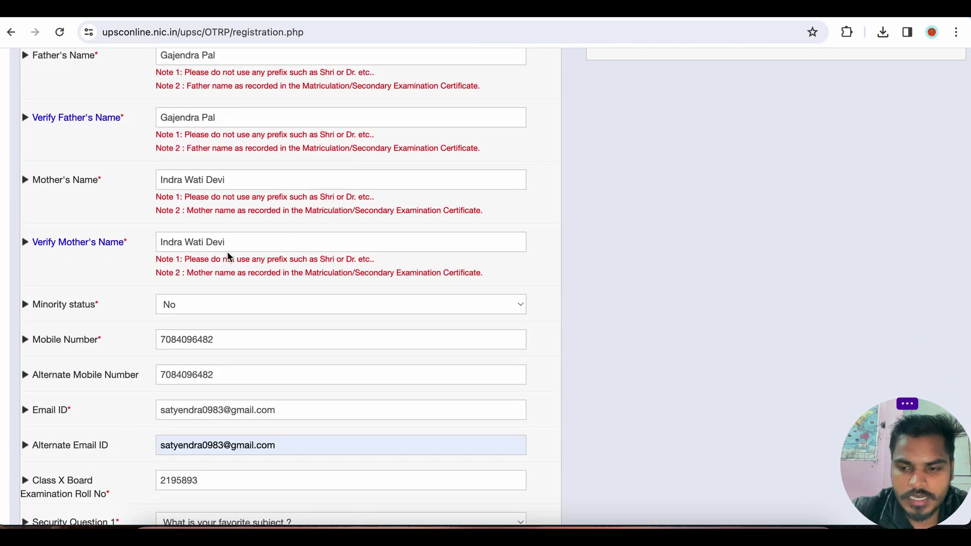
pyautogui.scroll(-1, 207, 314)
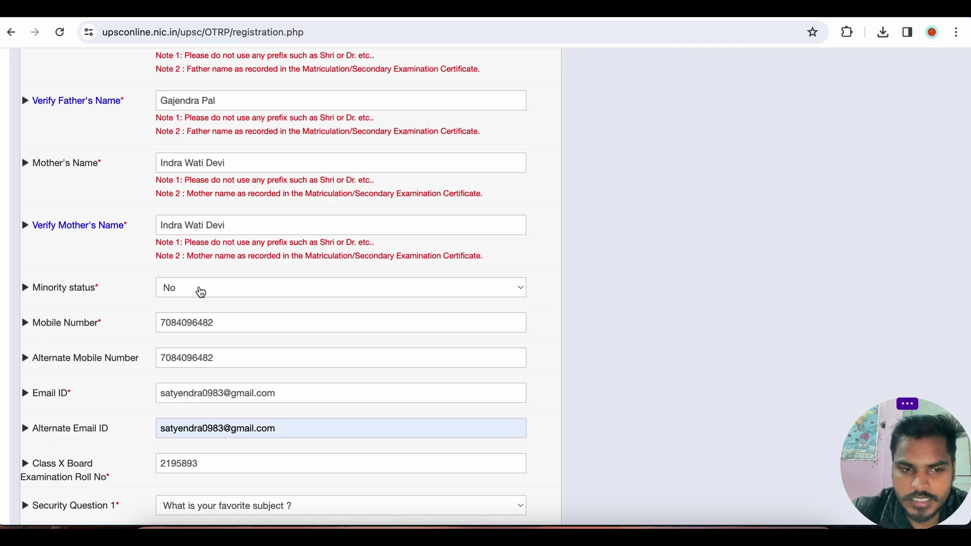
# Step: Keep minority status as No and move down to the security questions
pyautogui.click(201, 292)
pyautogui.click(201, 288)
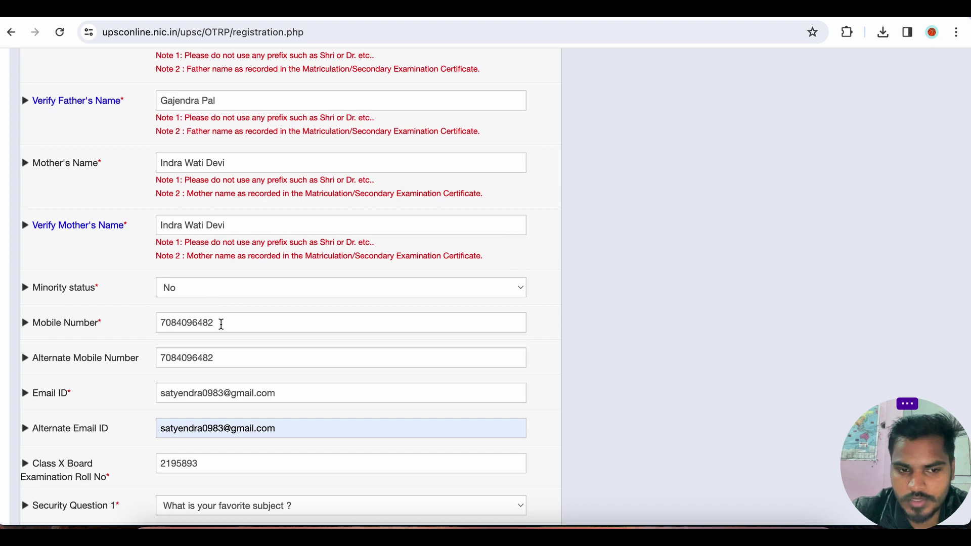
pyautogui.scroll(-3, 223, 322)
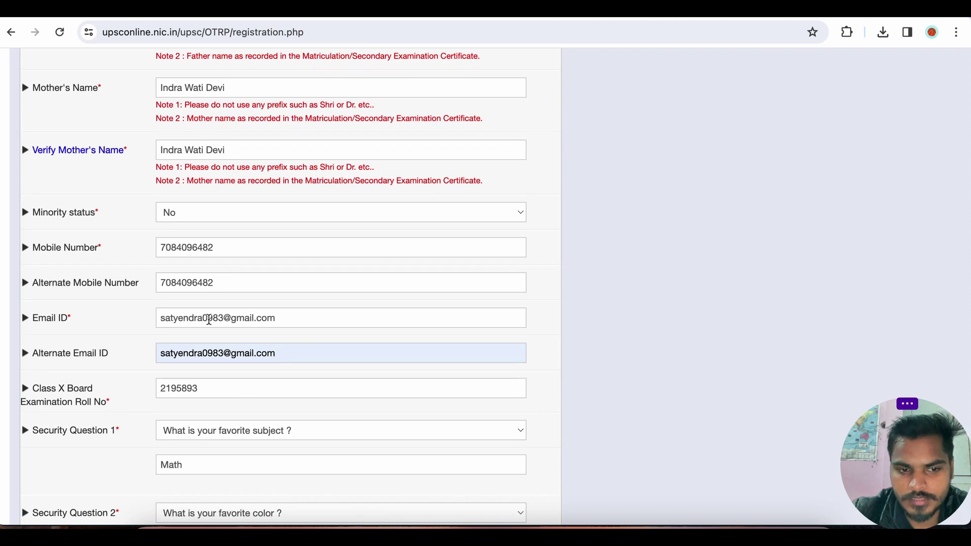
pyautogui.scroll(-3, 279, 320)
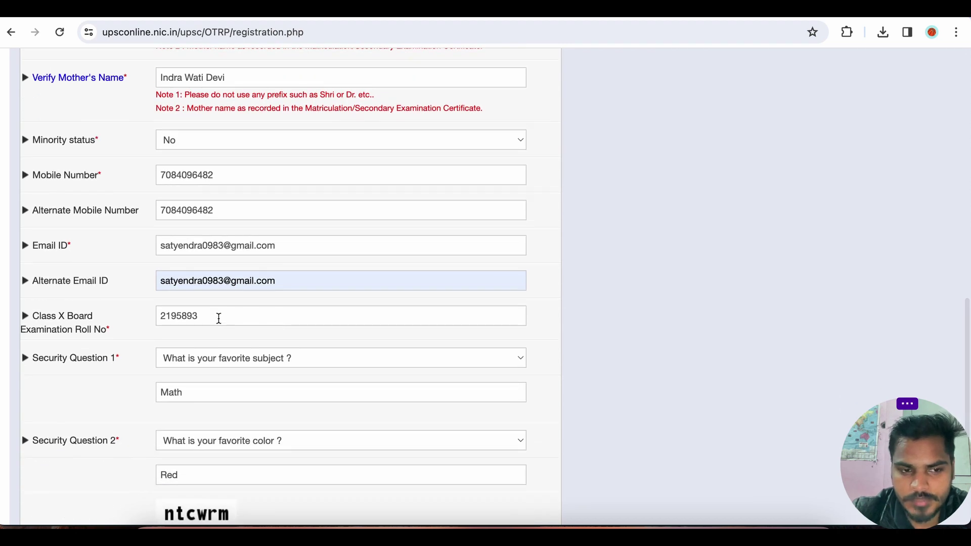
pyautogui.scroll(-2, 218, 318)
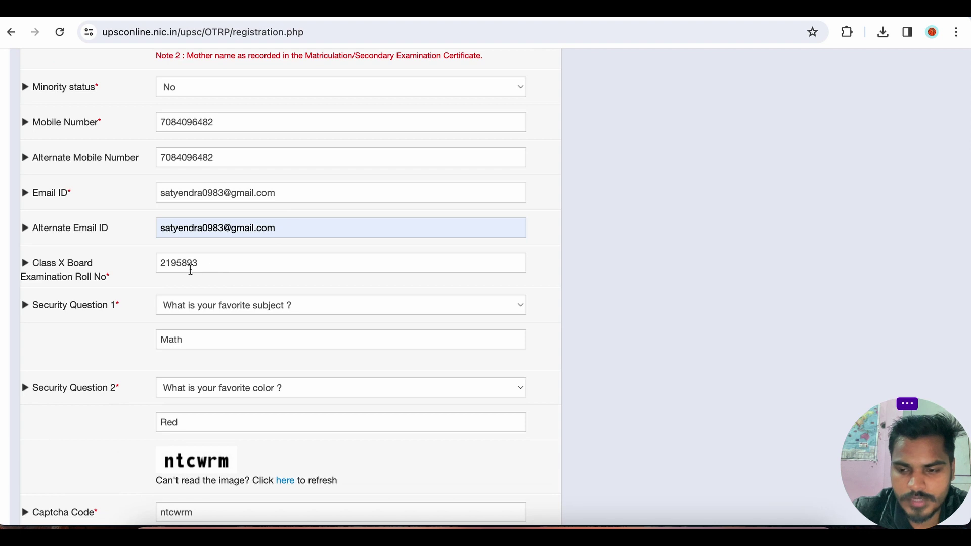
pyautogui.scroll(-1, 224, 265)
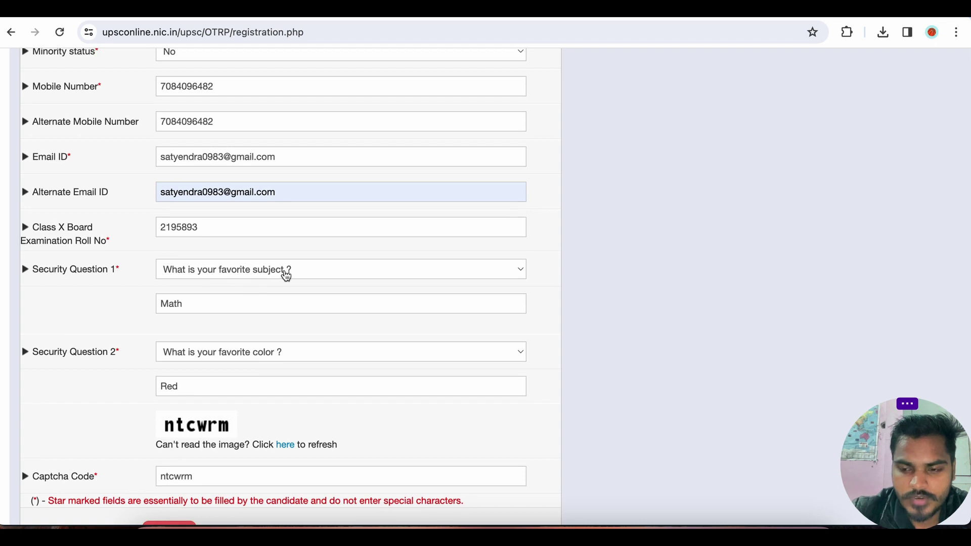
# Step: Choose favorite subject for Security Question 1 and favorite color for Security Question 2
pyautogui.click(314, 273)
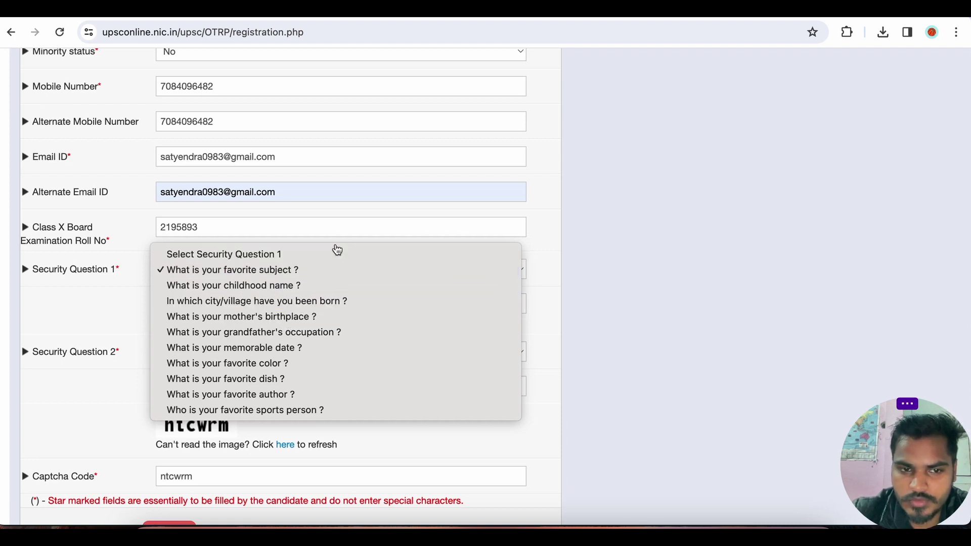
pyautogui.click(547, 272)
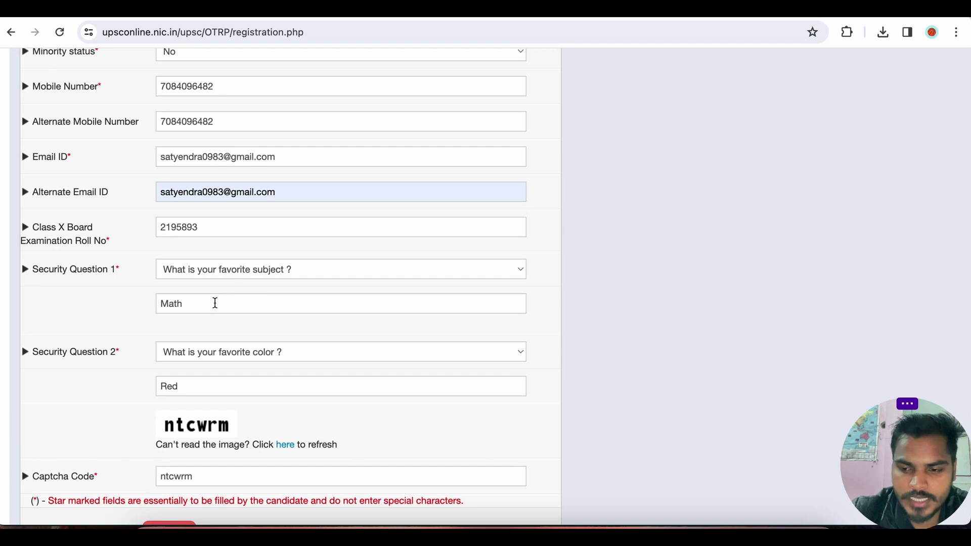
pyautogui.scroll(-2, 216, 302)
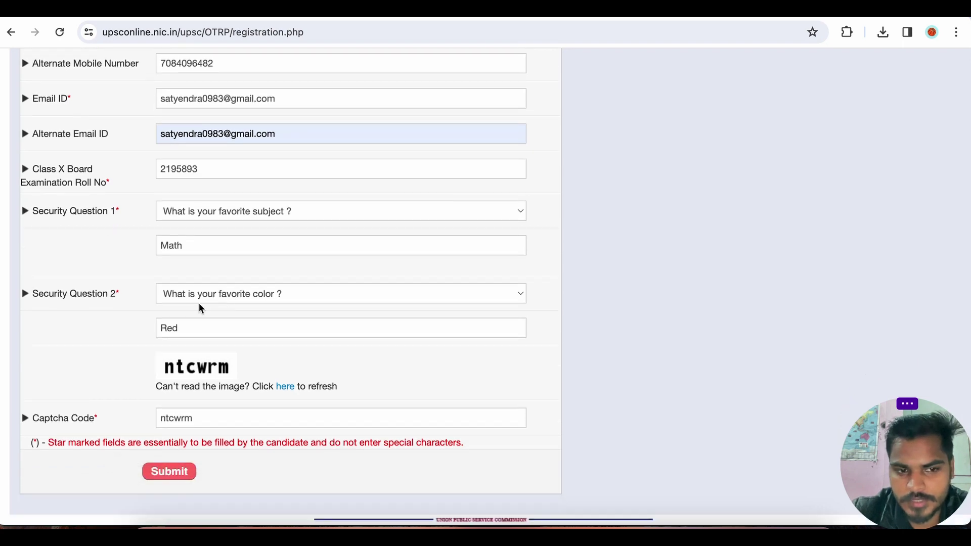
pyautogui.click(269, 298)
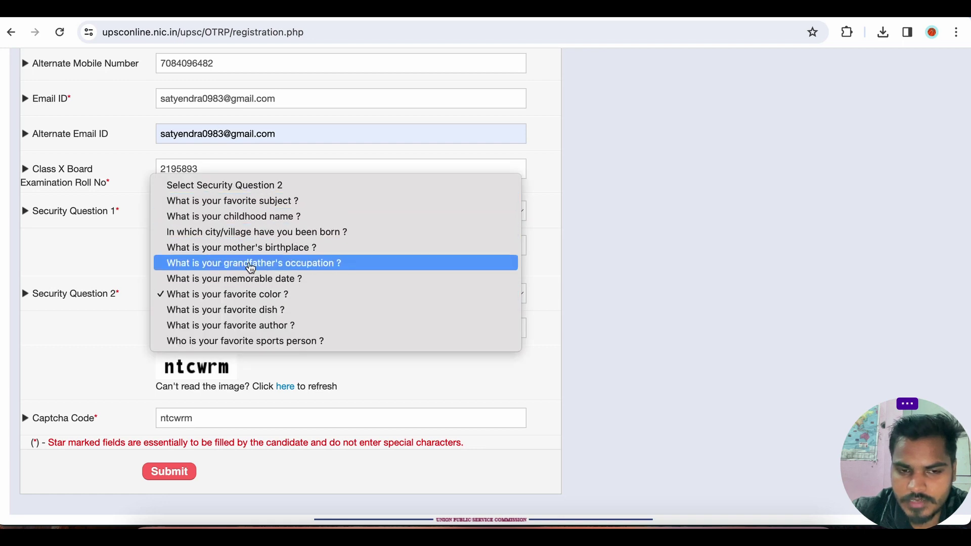
pyautogui.click(255, 294)
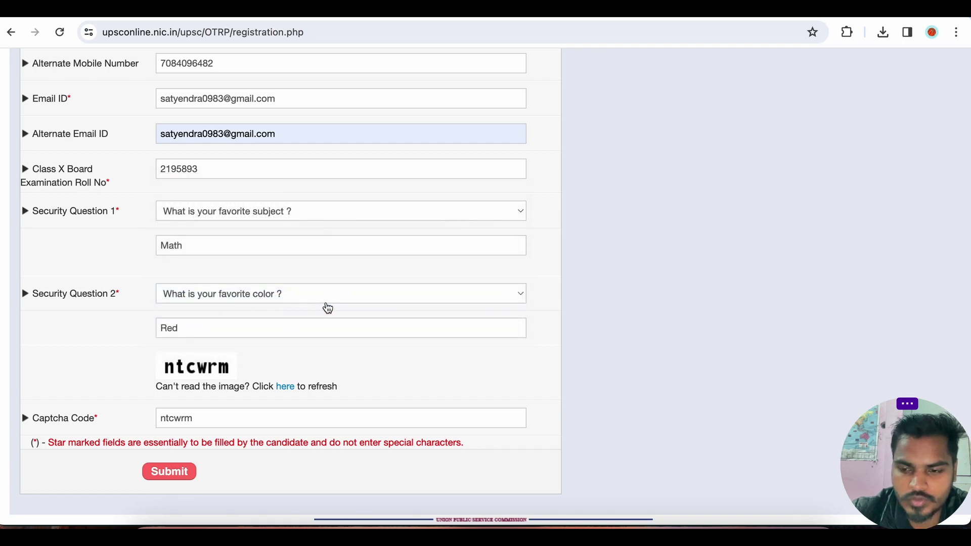
pyautogui.scroll(-2, 326, 308)
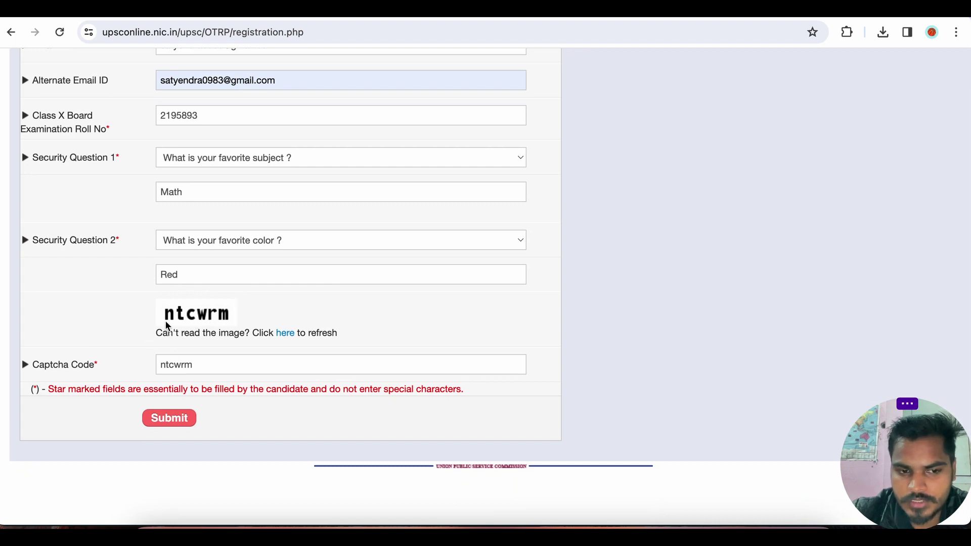
# Step: After the rejected Submit, replace the duplicate alternate mobile number with a different number
pyautogui.click(170, 418)
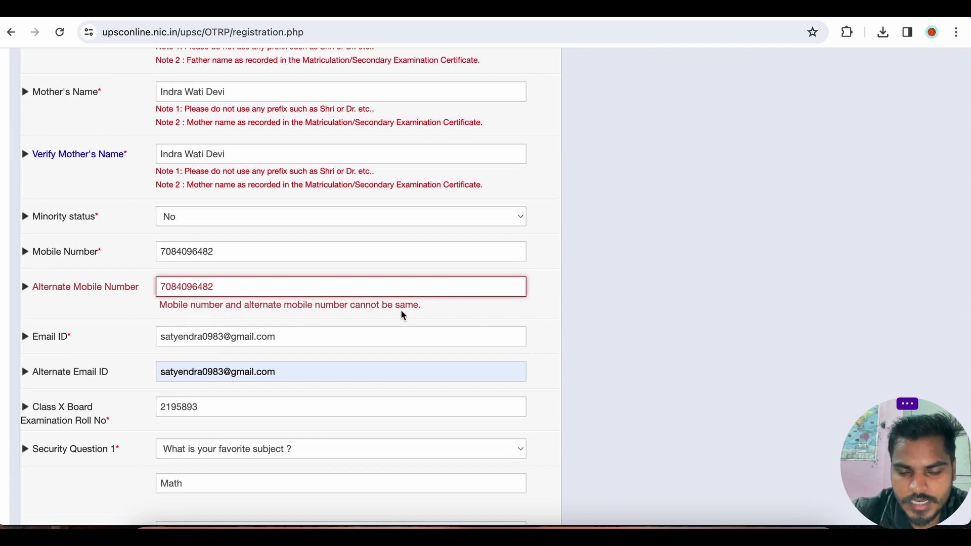
pyautogui.click(210, 251)
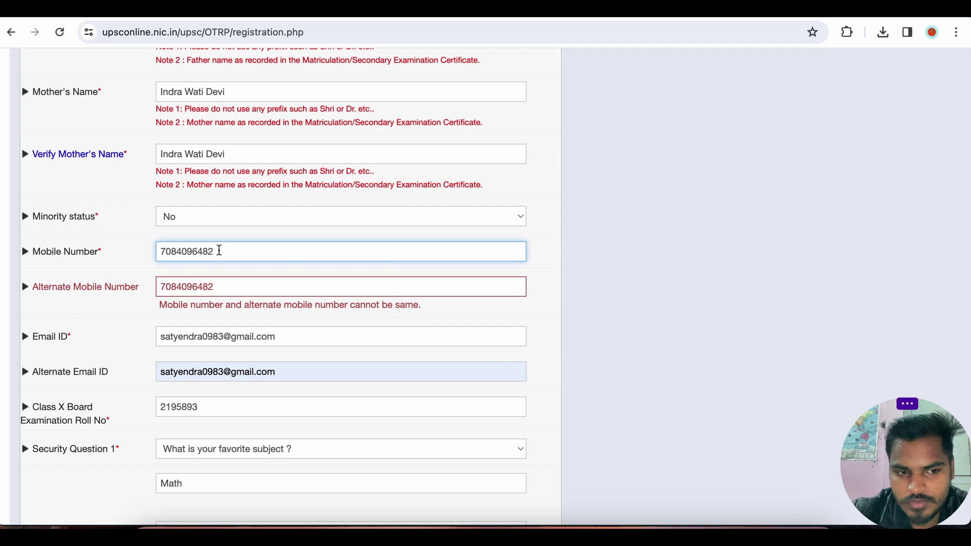
pyautogui.doubleClick(207, 289)
pyautogui.press('BackSpace')
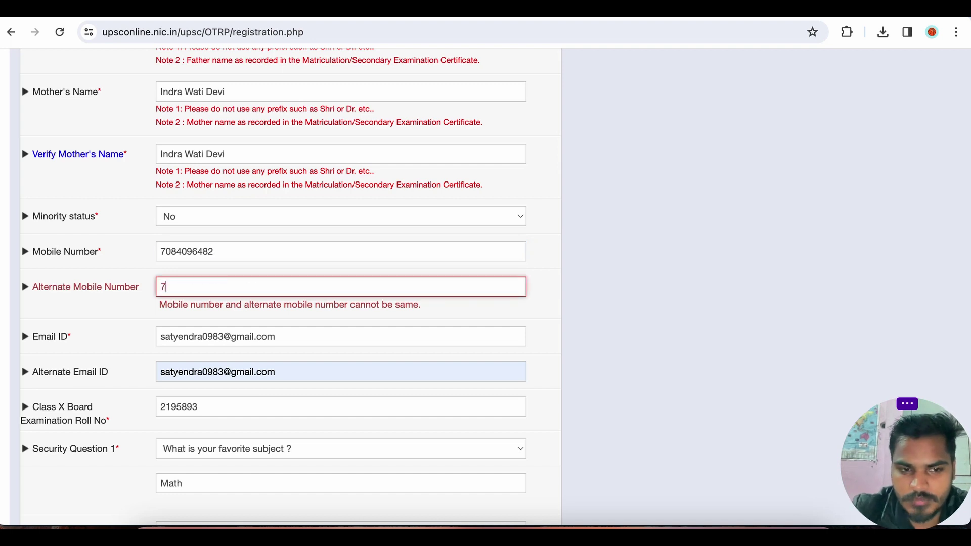
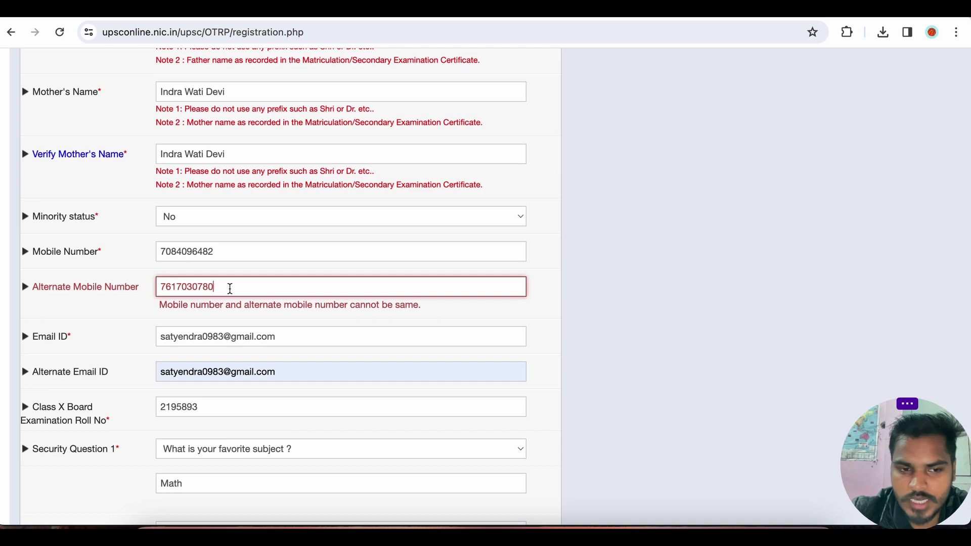
pyautogui.scroll(-1, 229, 288)
pyautogui.scroll(-5, 229, 288)
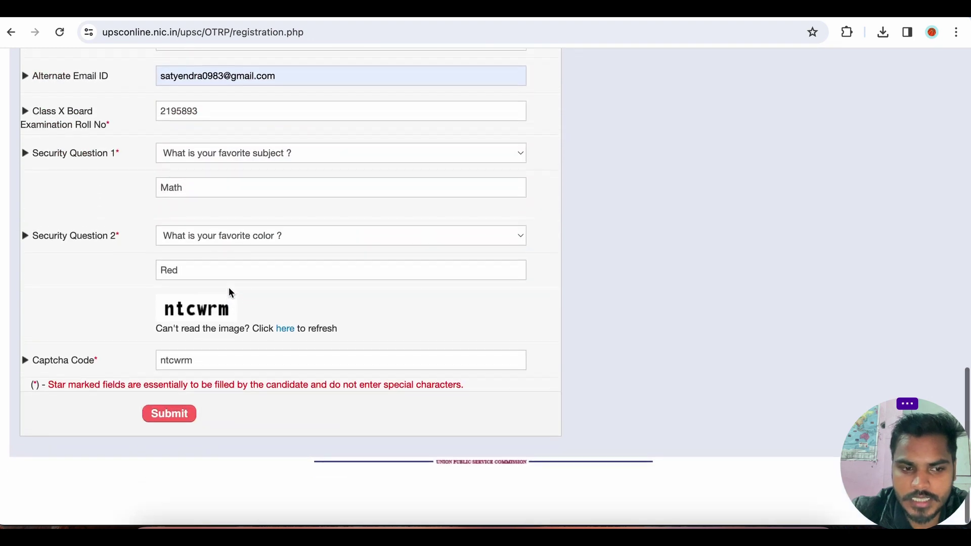
pyautogui.click(177, 420)
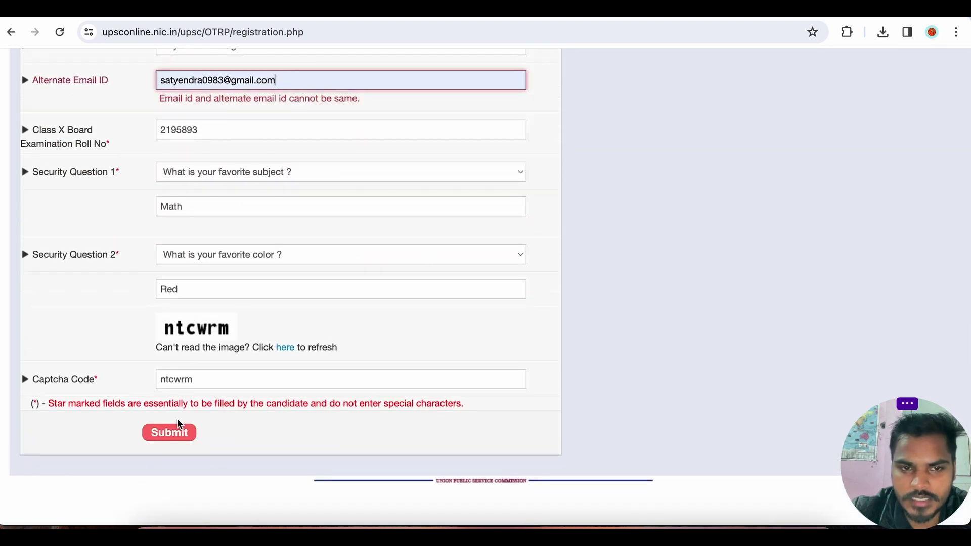
pyautogui.scroll(2, 280, 185)
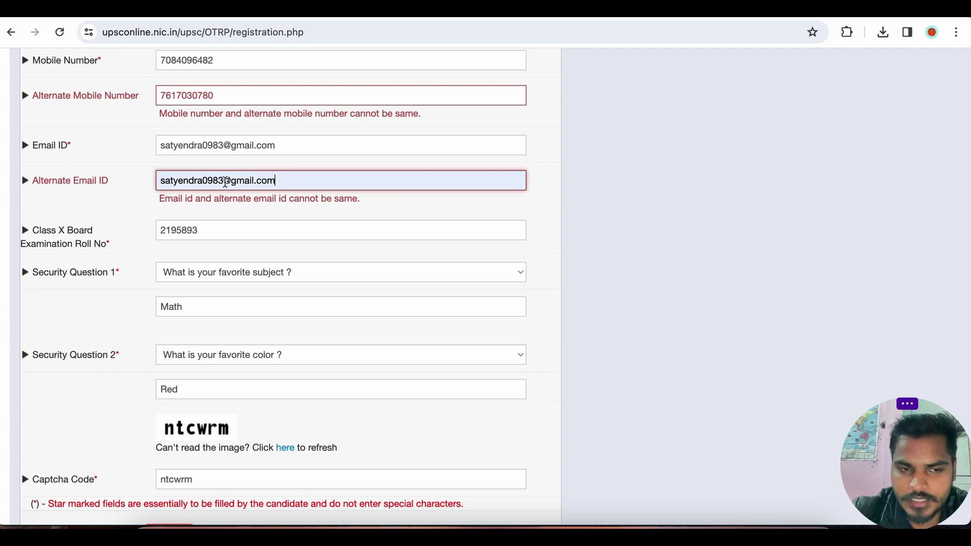
pyautogui.click(222, 182)
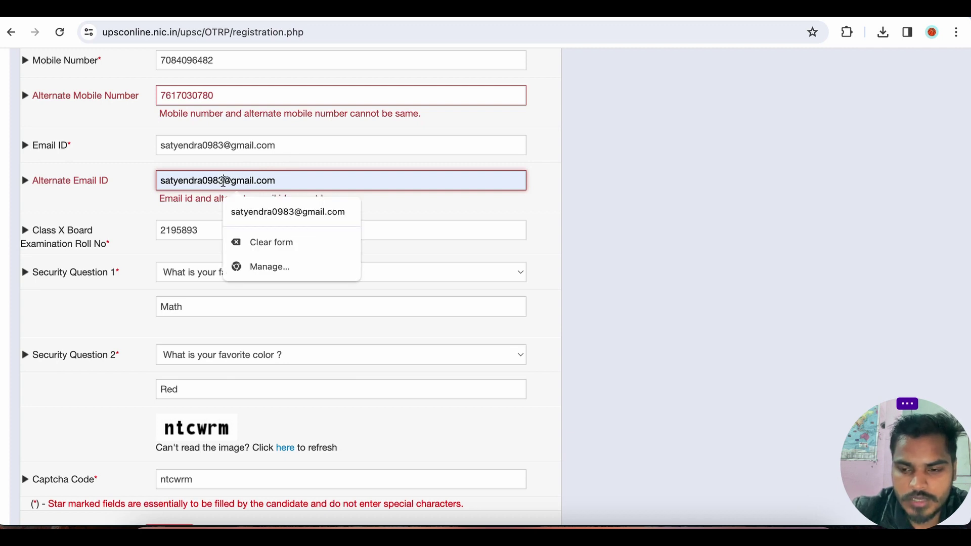
pyautogui.press('BackSpace')
pyautogui.press('BackSpace')
pyautogui.press('BackSpace')
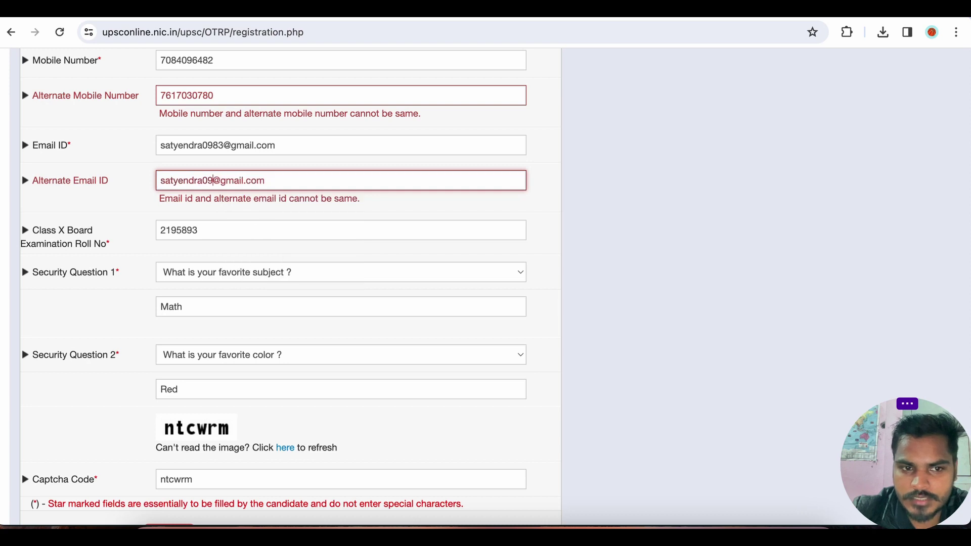
pyautogui.press('BackSpace')
pyautogui.press('BackSpace')
pyautogui.press('BackSpace')
pyautogui.press('BackSpace')
pyautogui.press('BackSpace')
pyautogui.press('BackSpace')
pyautogui.press('BackSpace')
pyautogui.press('BackSpace')
pyautogui.press('BackSpace')
pyautogui.press('BackSpace')
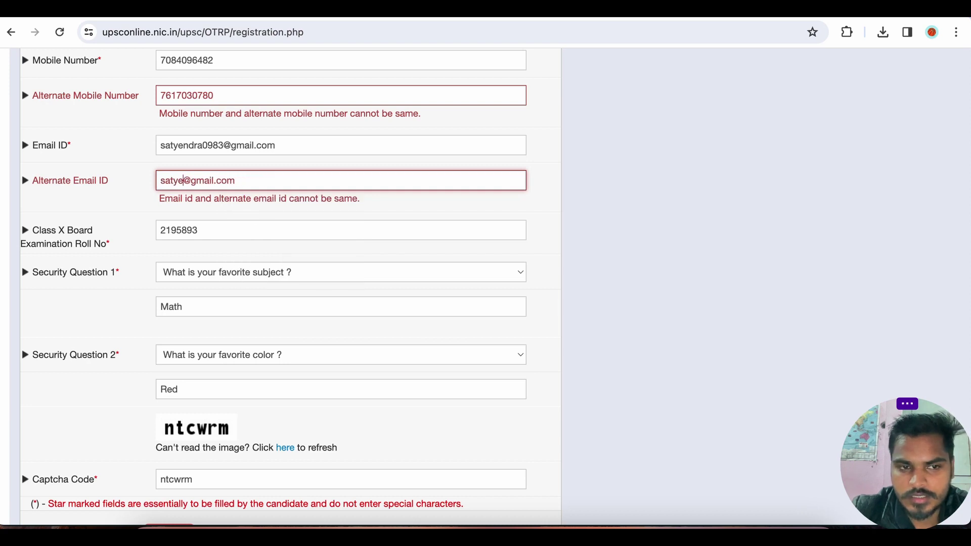
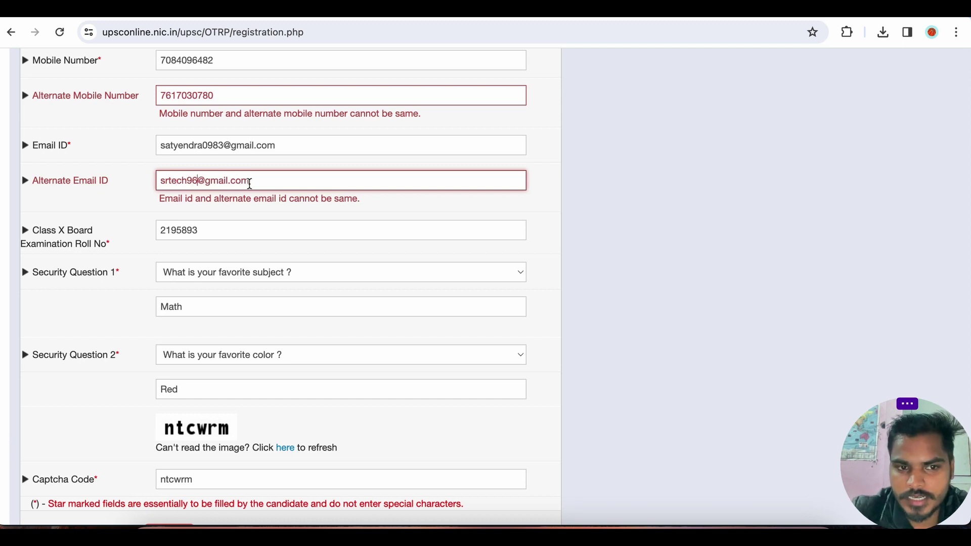
pyautogui.scroll(-1, 263, 184)
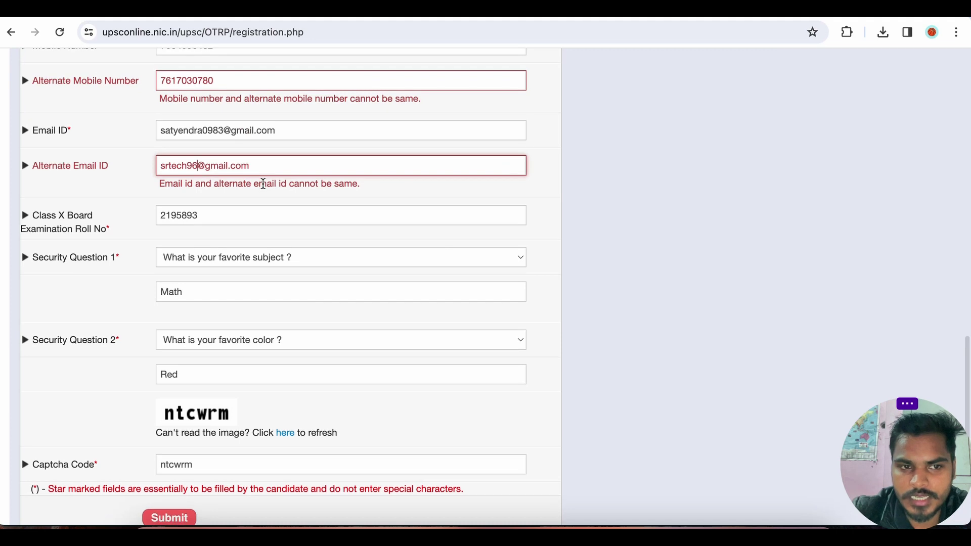
pyautogui.scroll(-5, 262, 185)
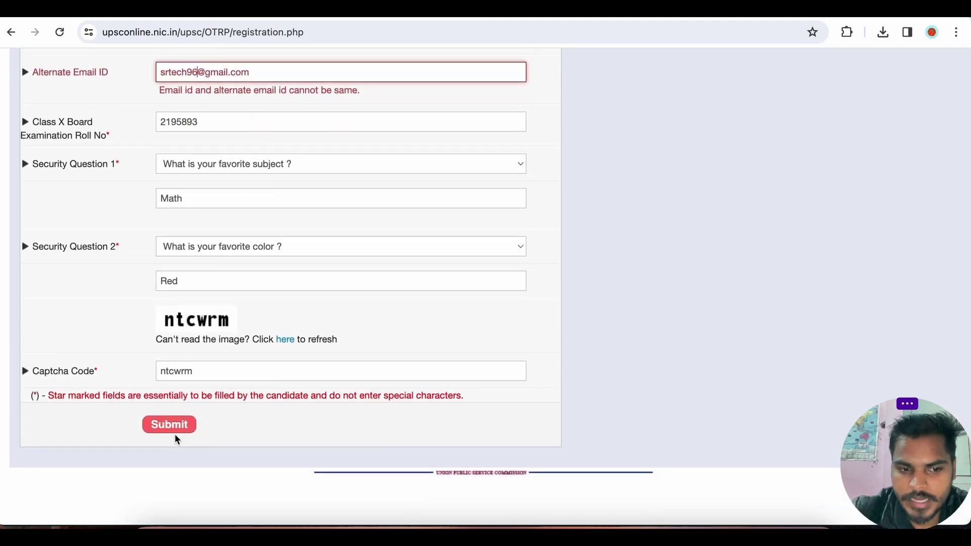
pyautogui.click(181, 425)
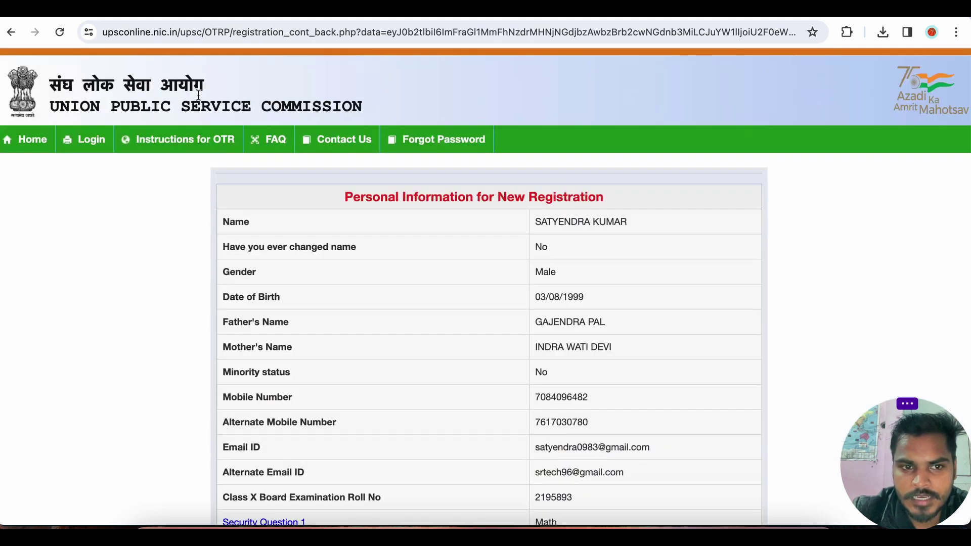
# Step: Scroll through the Personal Information for New Registration table to review the entered details
pyautogui.scroll(-2, 397, 247)
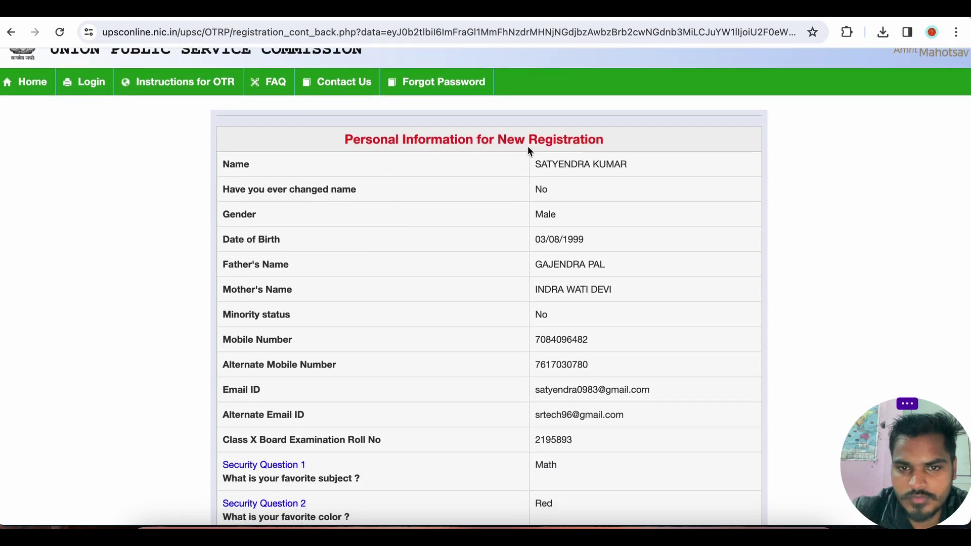
pyautogui.scroll(-4, 557, 205)
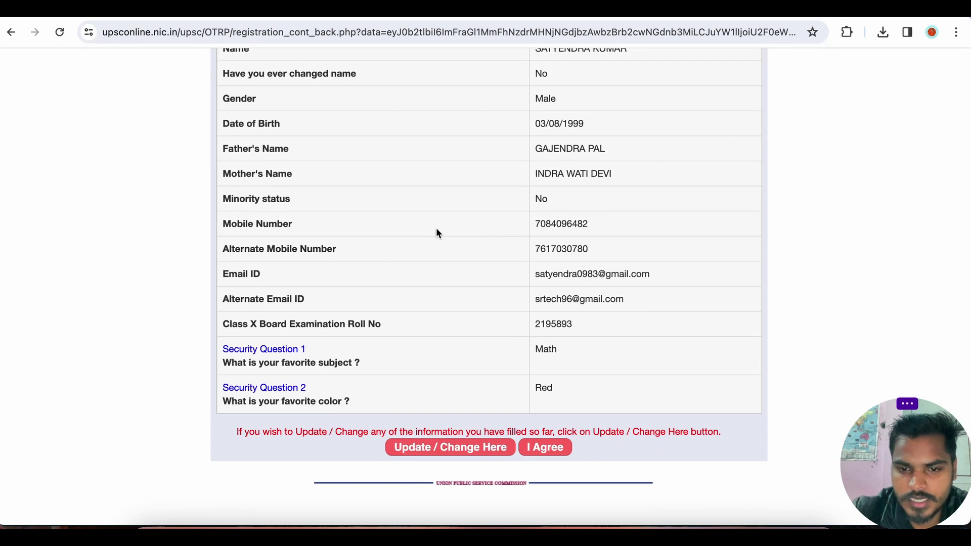
pyautogui.scroll(4, 436, 233)
pyautogui.scroll(-2, 605, 342)
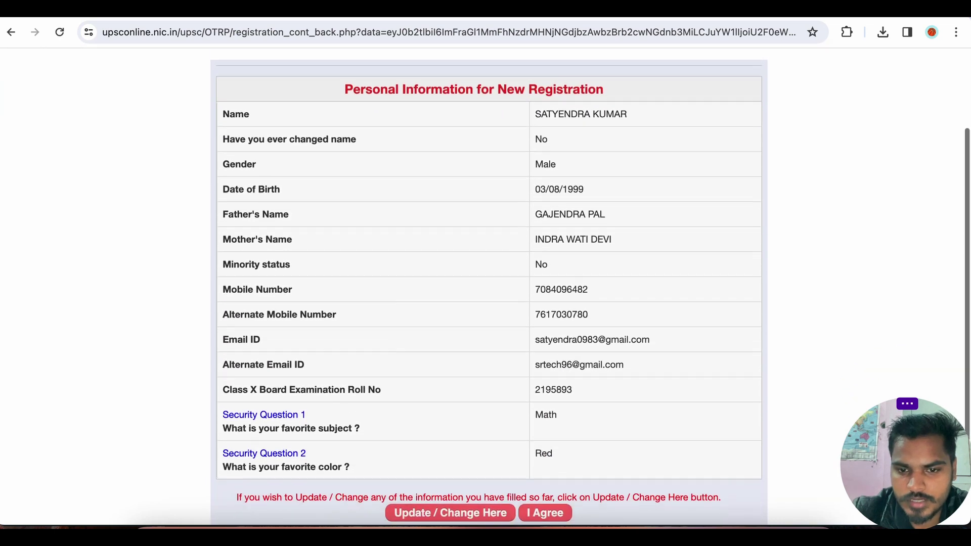
pyautogui.scroll(-2, 546, 344)
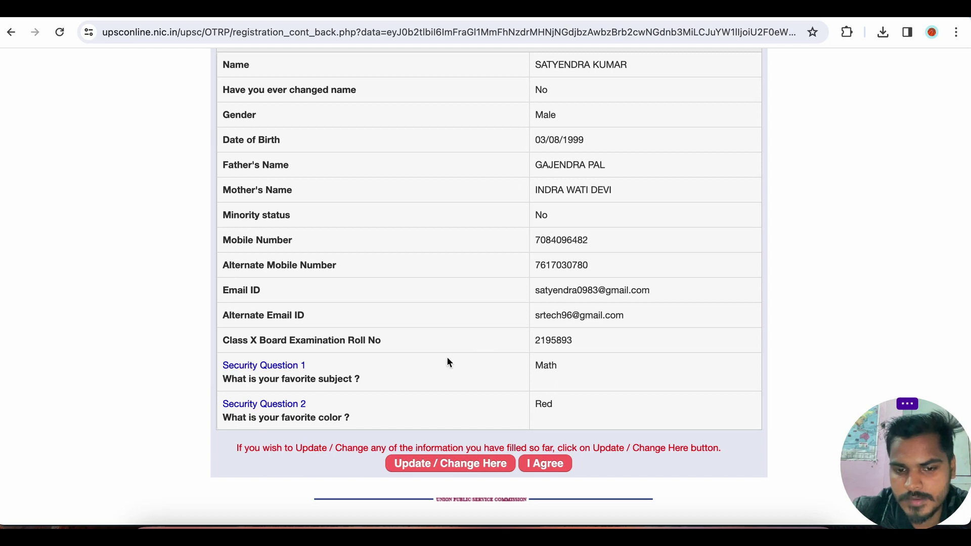
# Step: Accept the reviewed details with I Agree and enter the mobile and email OTPs
pyautogui.click(539, 464)
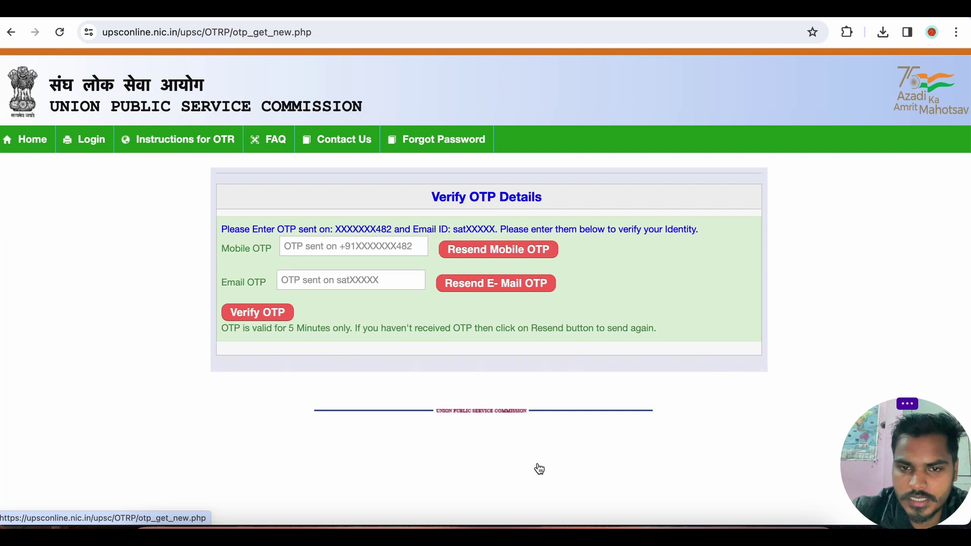
pyautogui.click(377, 249)
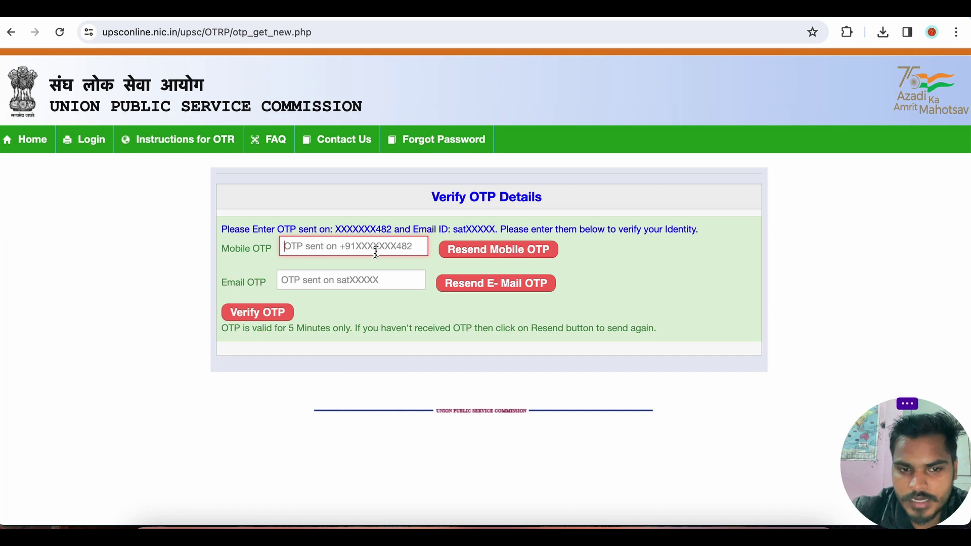
pyautogui.click(363, 280)
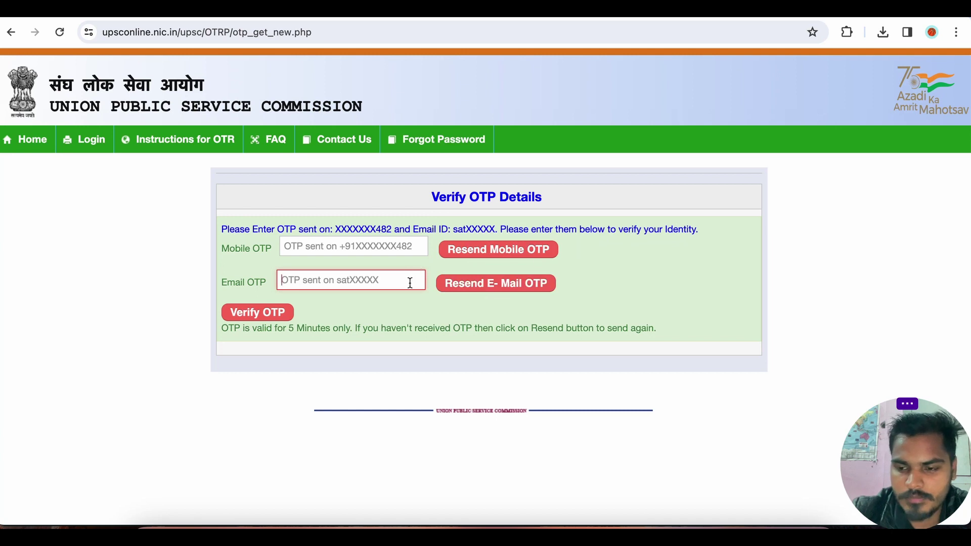
pyautogui.click(396, 246)
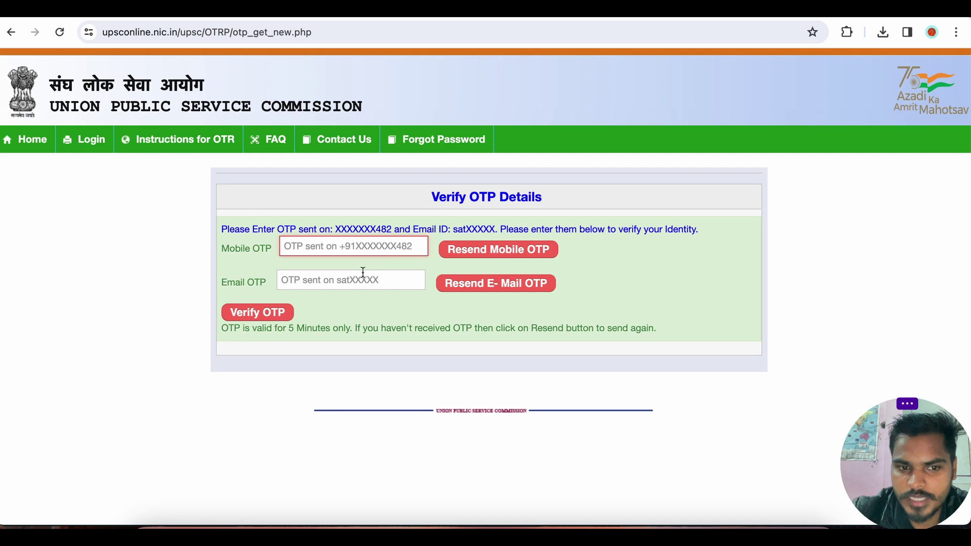
pyautogui.click(356, 282)
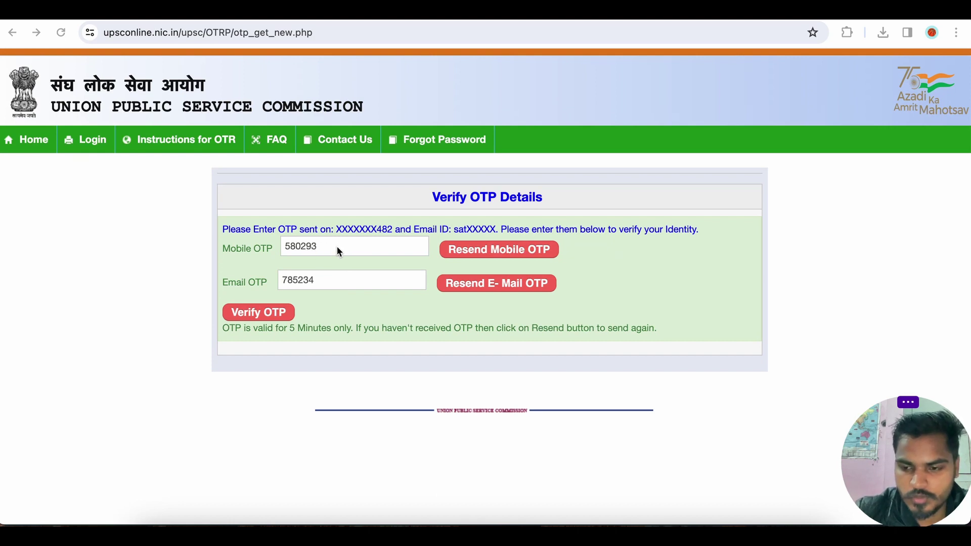
# Step: Verify the OTPs to complete the One Time Registration
pyautogui.click(268, 310)
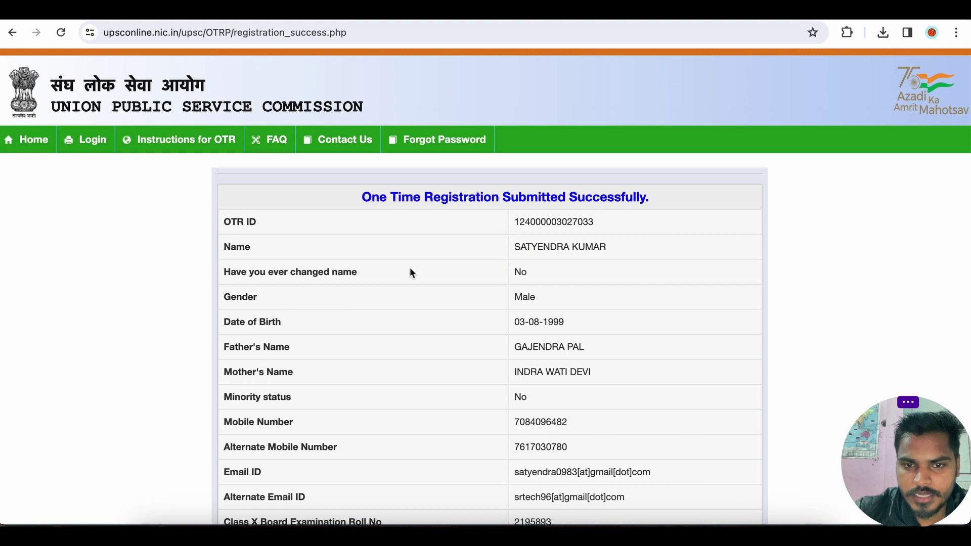
pyautogui.scroll(-4, 373, 272)
pyautogui.scroll(2, 372, 271)
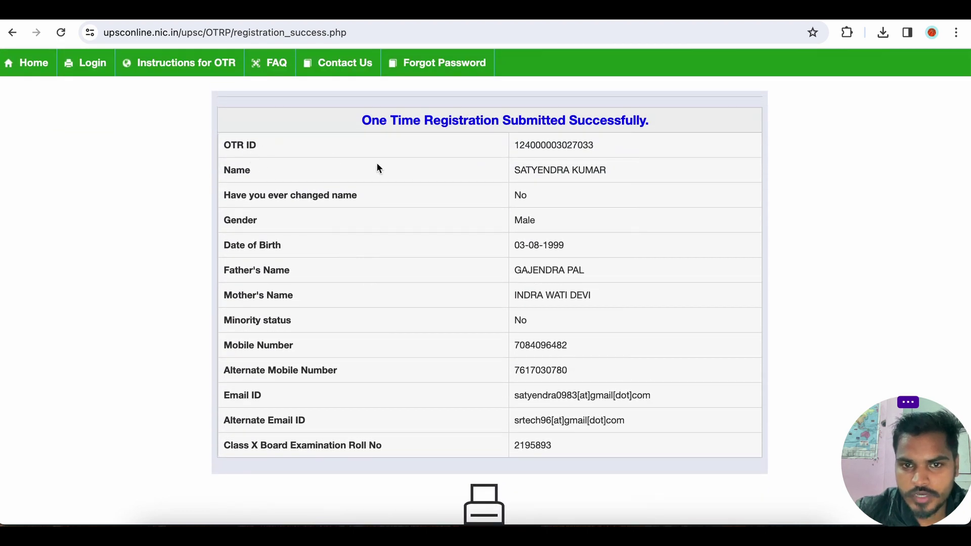
# Step: Select the new OTR ID, print the success details, and copy the ID
pyautogui.doubleClick(552, 146)
pyautogui.scroll(-2, 520, 242)
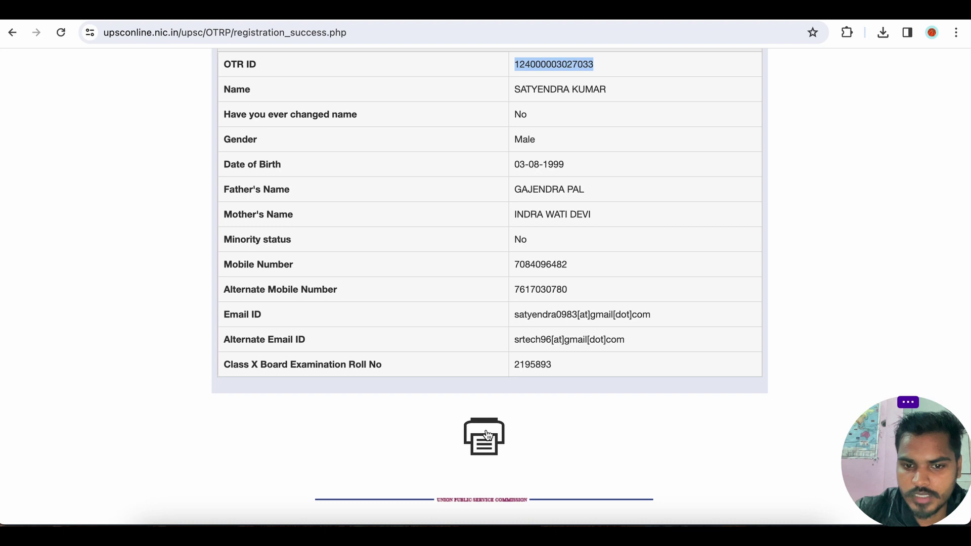
pyautogui.click(487, 453)
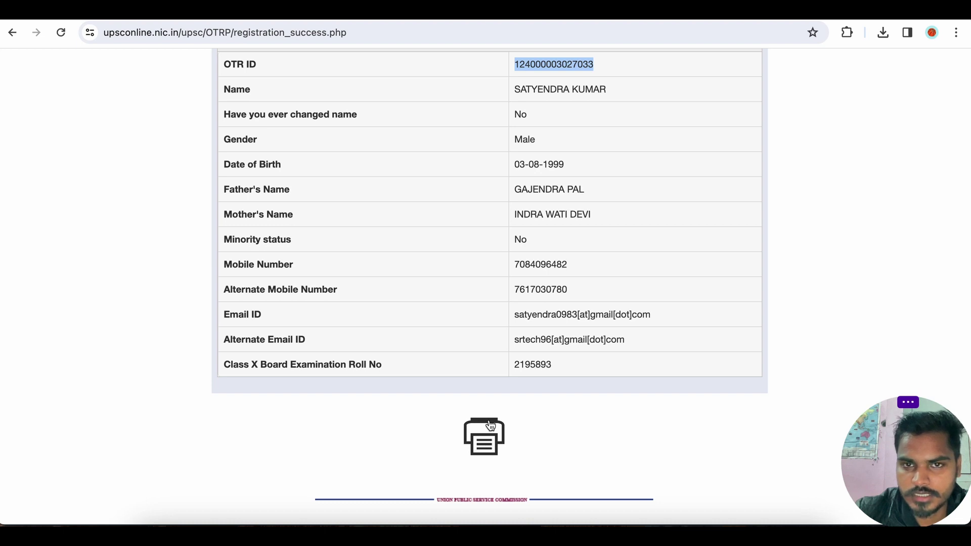
pyautogui.scroll(3, 518, 259)
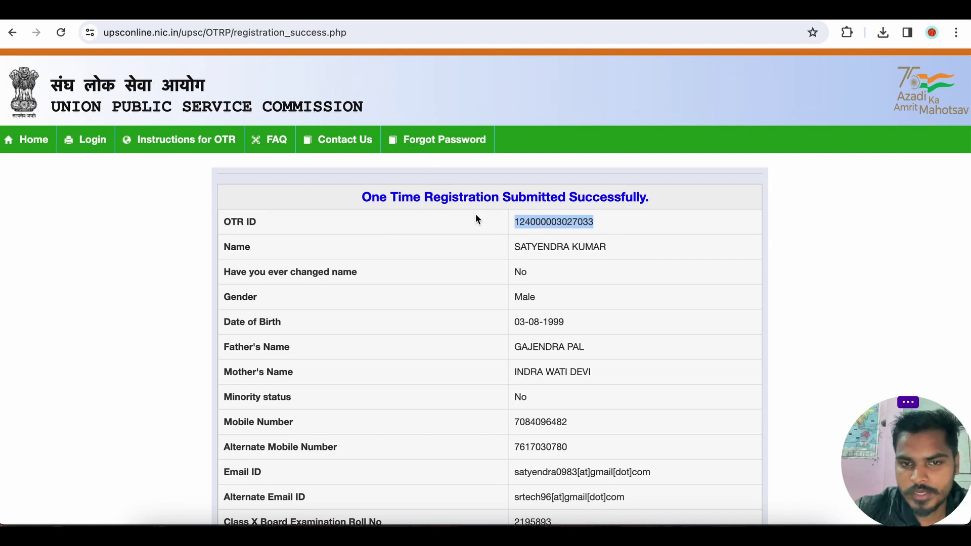
pyautogui.scroll(-2, 496, 271)
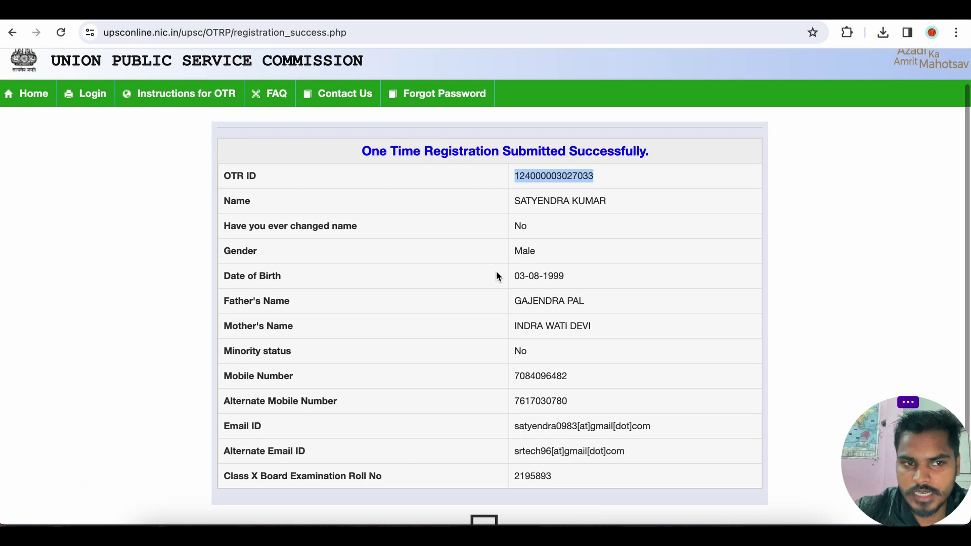
pyautogui.scroll(-1, 496, 276)
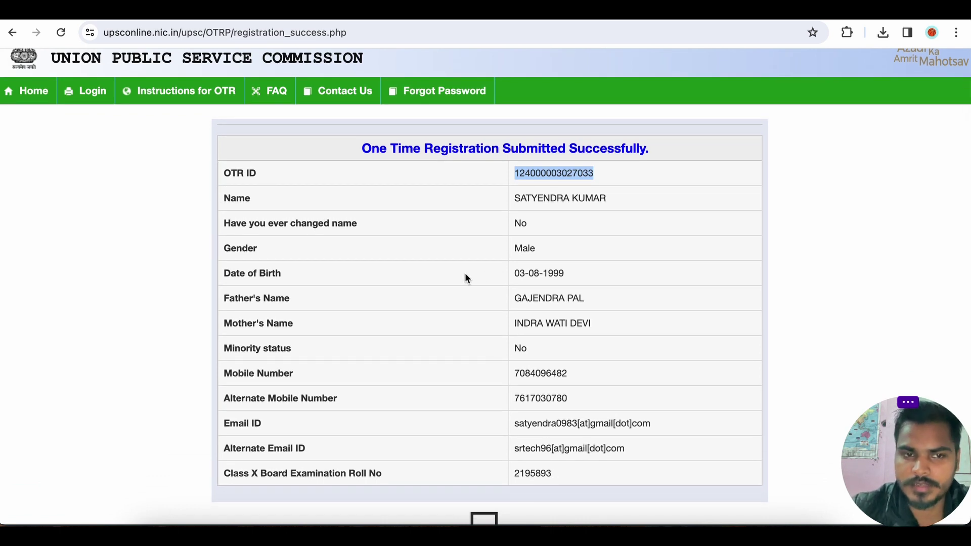
pyautogui.rightClick(574, 170)
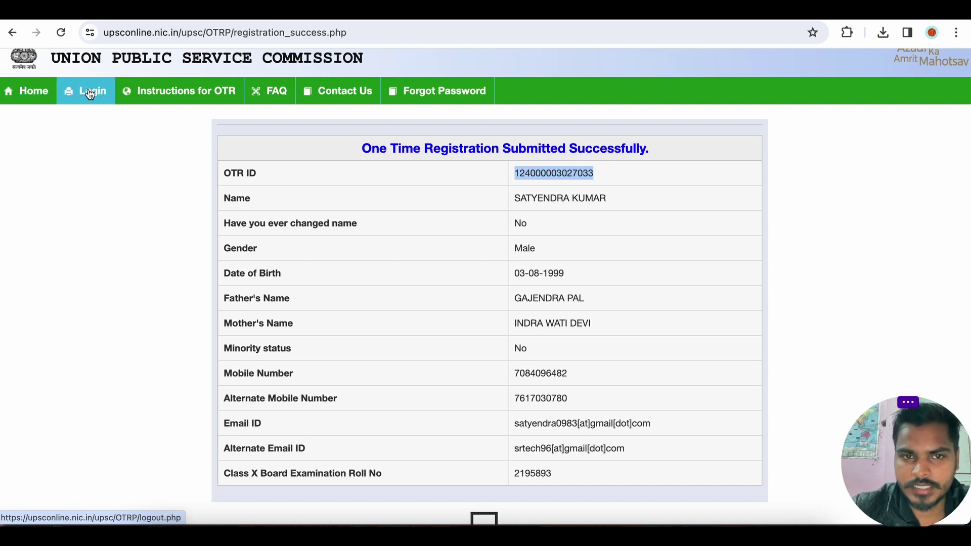
# Step: On the OTR login page, choose Email ID mode and enter the registered e-mail address
pyautogui.click(90, 93)
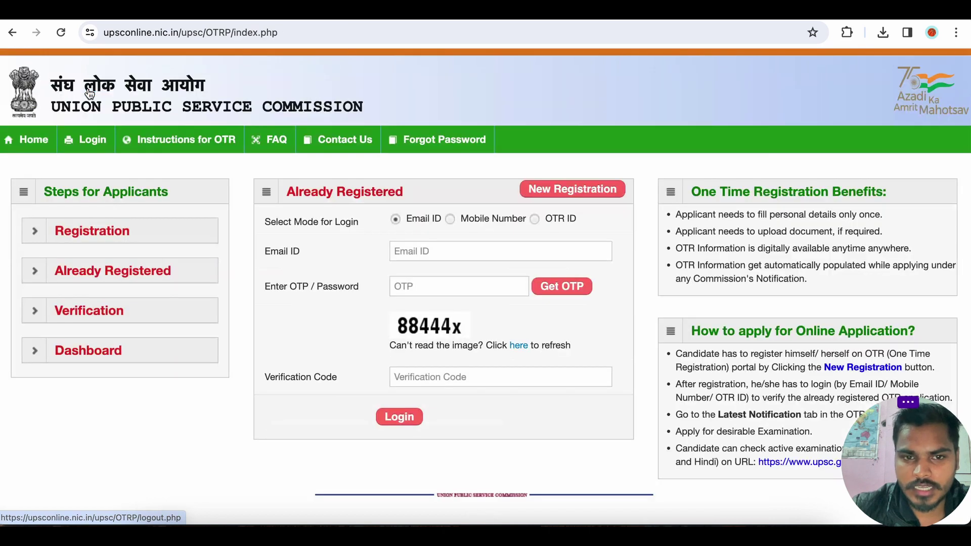
pyautogui.click(444, 249)
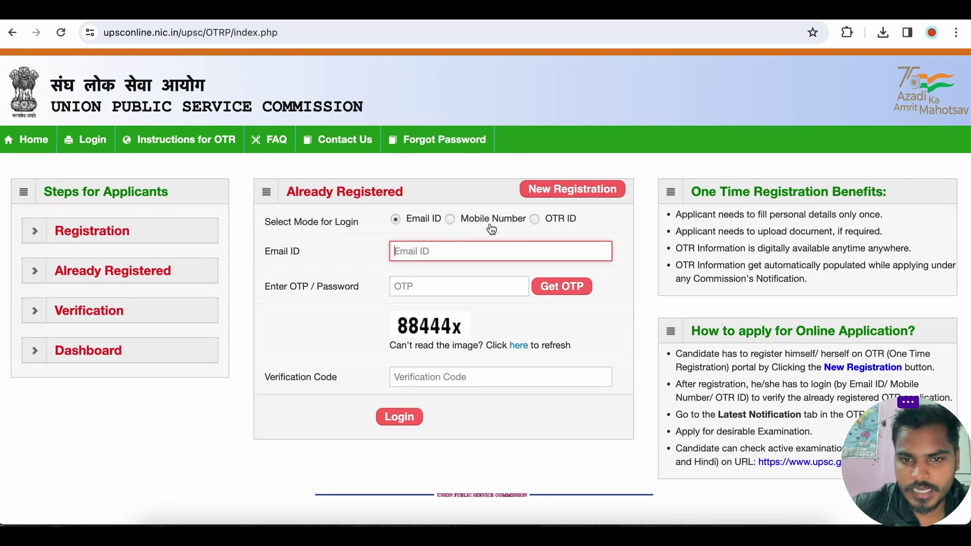
pyautogui.click(450, 221)
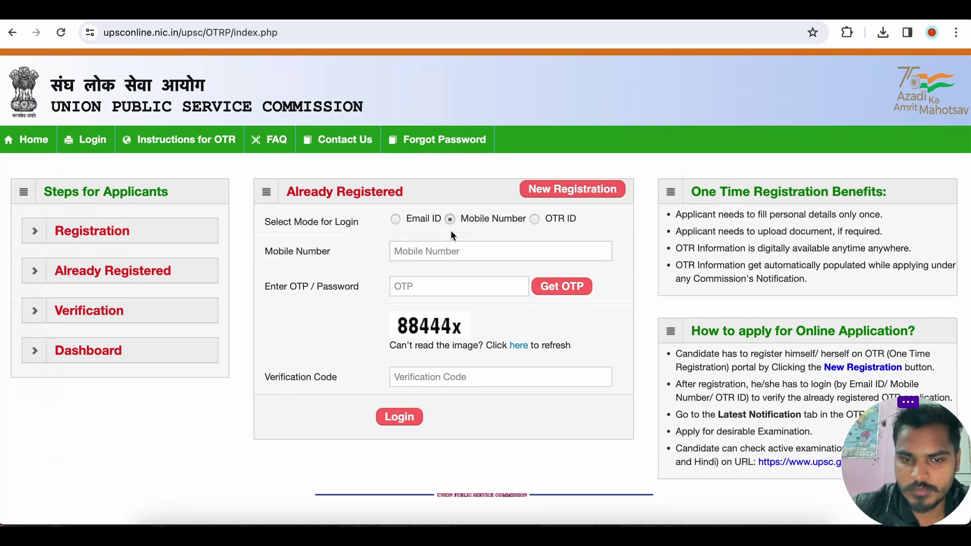
pyautogui.click(534, 220)
pyautogui.click(483, 246)
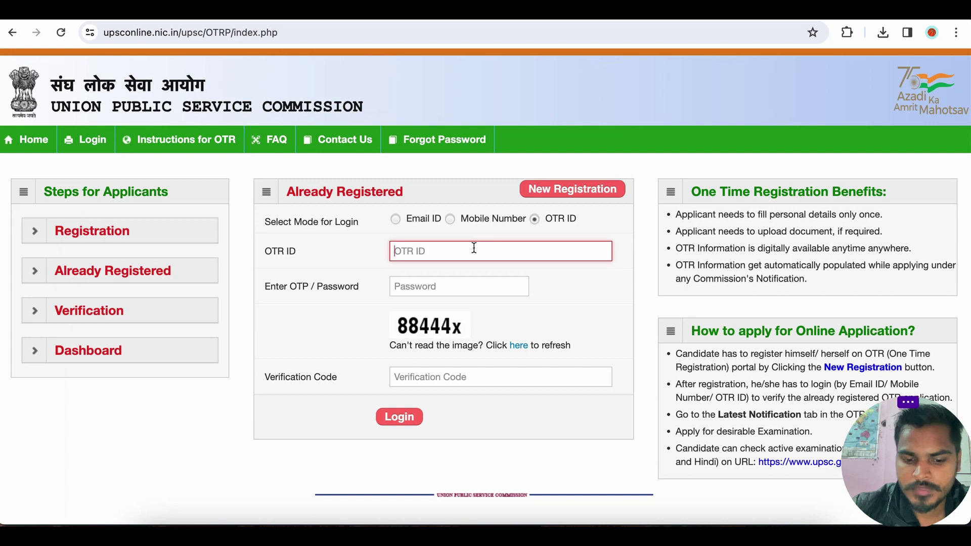
pyautogui.click(415, 221)
pyautogui.click(413, 249)
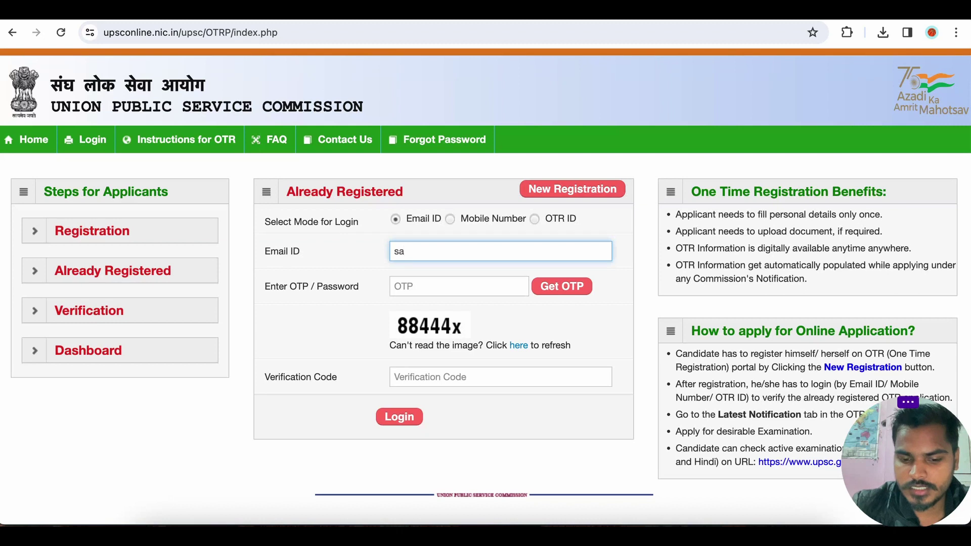
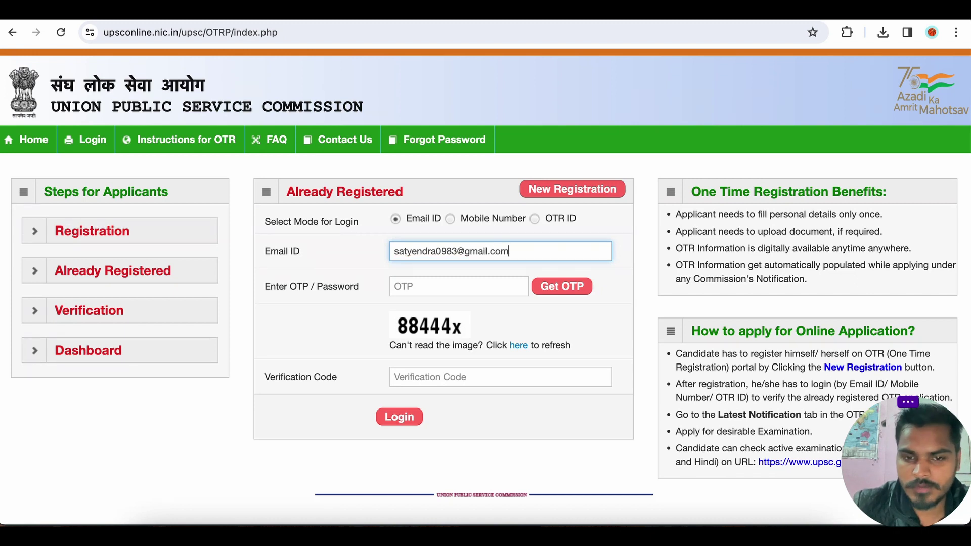
# Step: Request a login OTP, enter the received OTP and the verification code, and log in
pyautogui.click(421, 287)
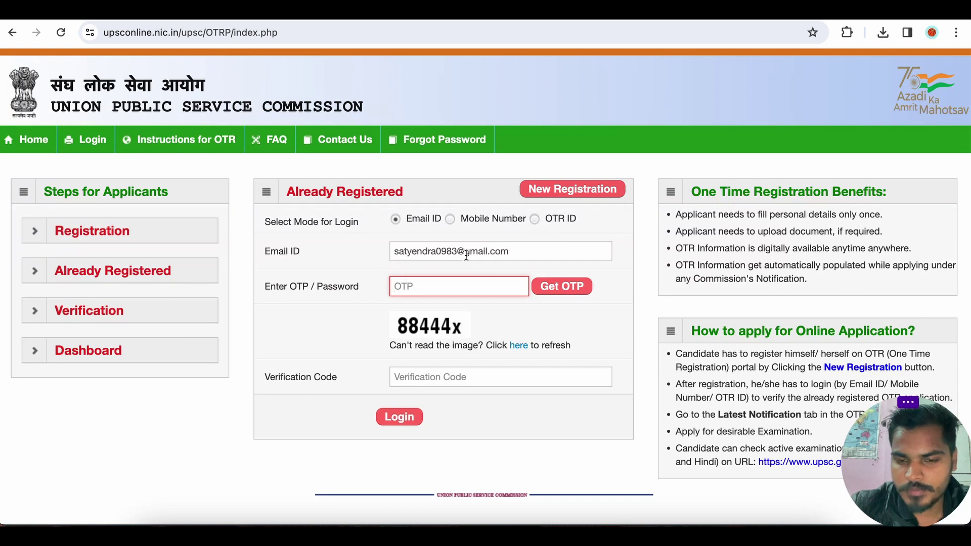
pyautogui.click(556, 288)
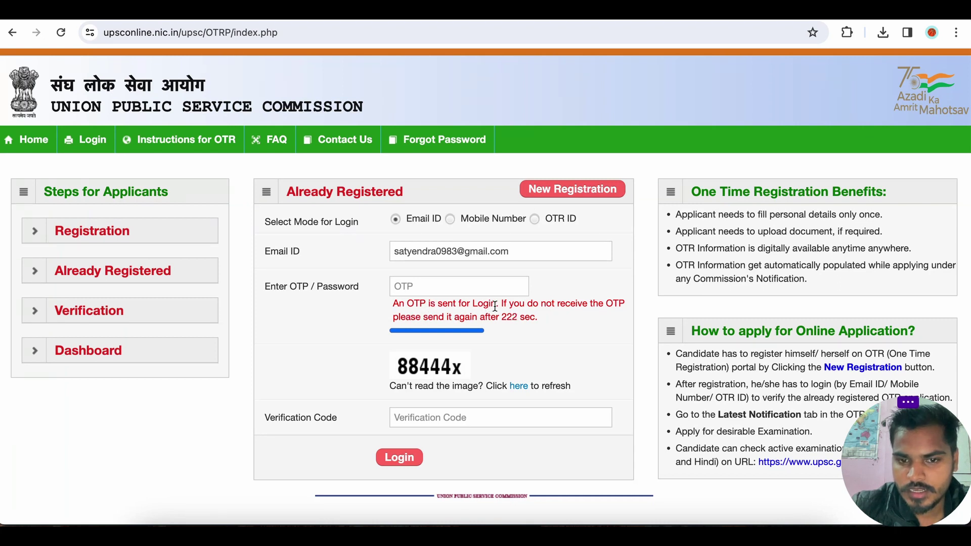
pyautogui.click(472, 285)
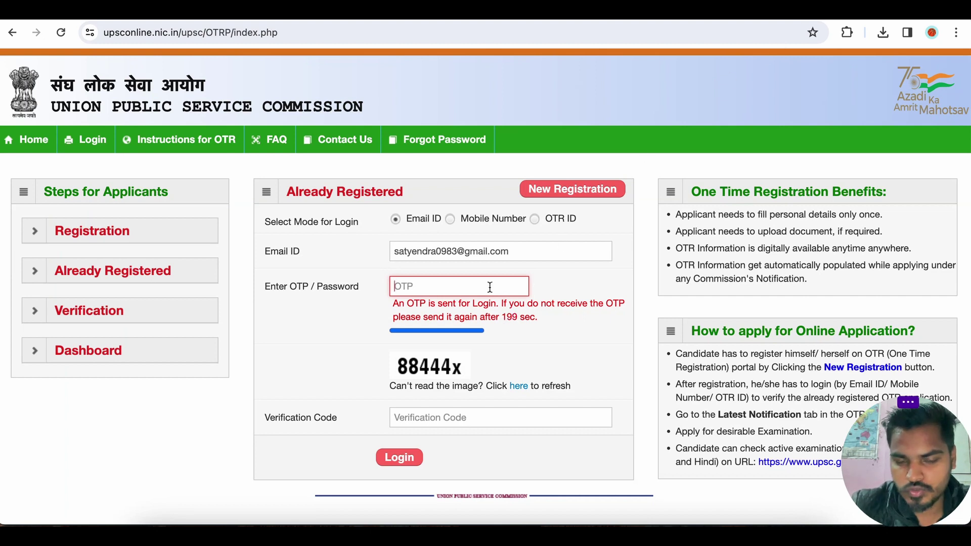
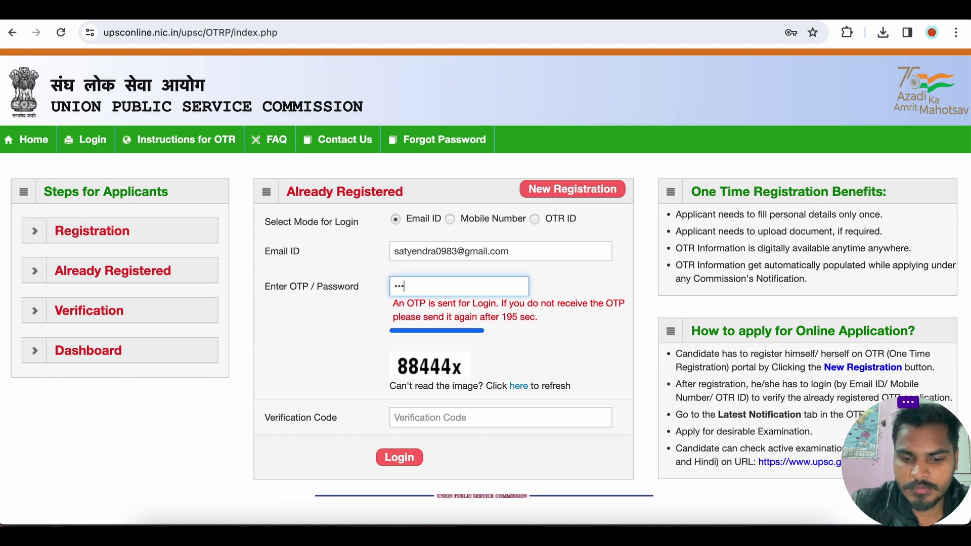
pyautogui.click(449, 415)
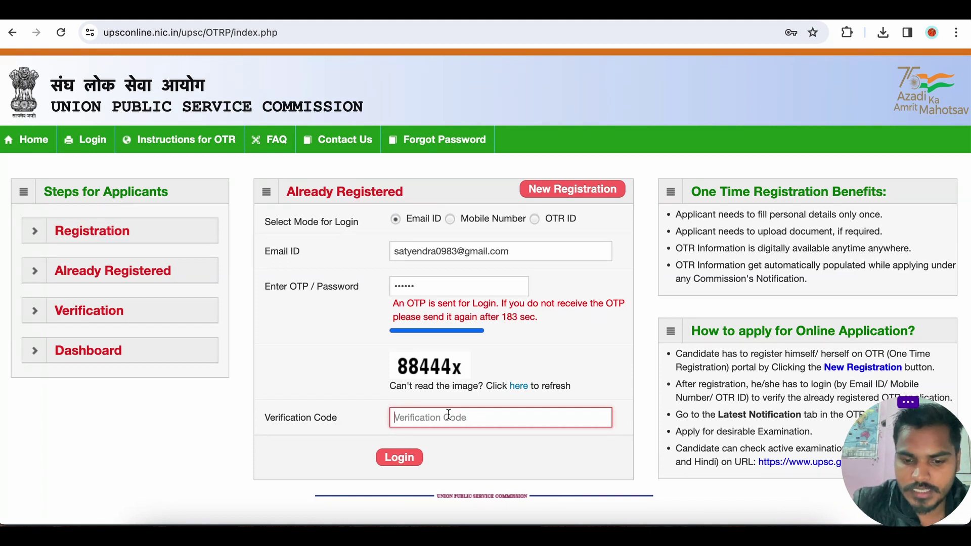
pyautogui.click(409, 458)
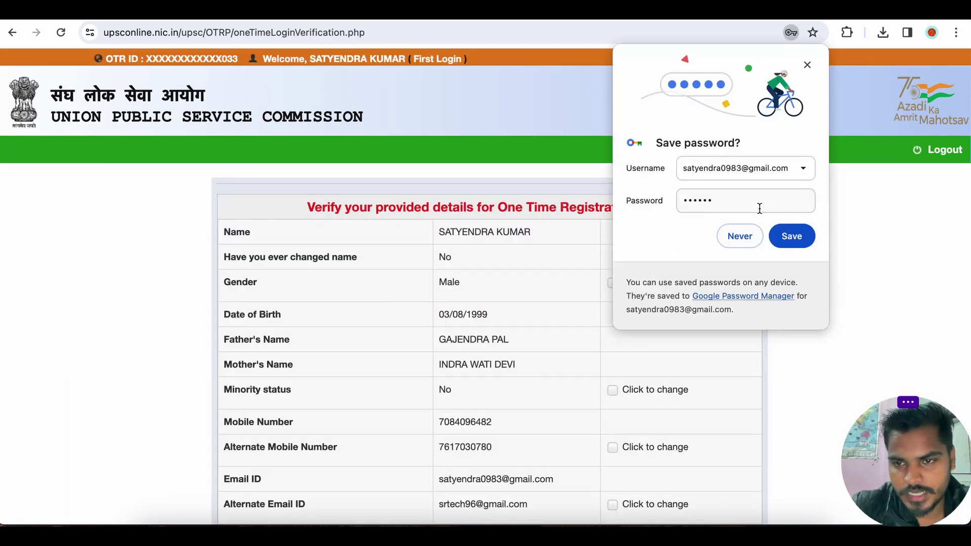
pyautogui.click(744, 235)
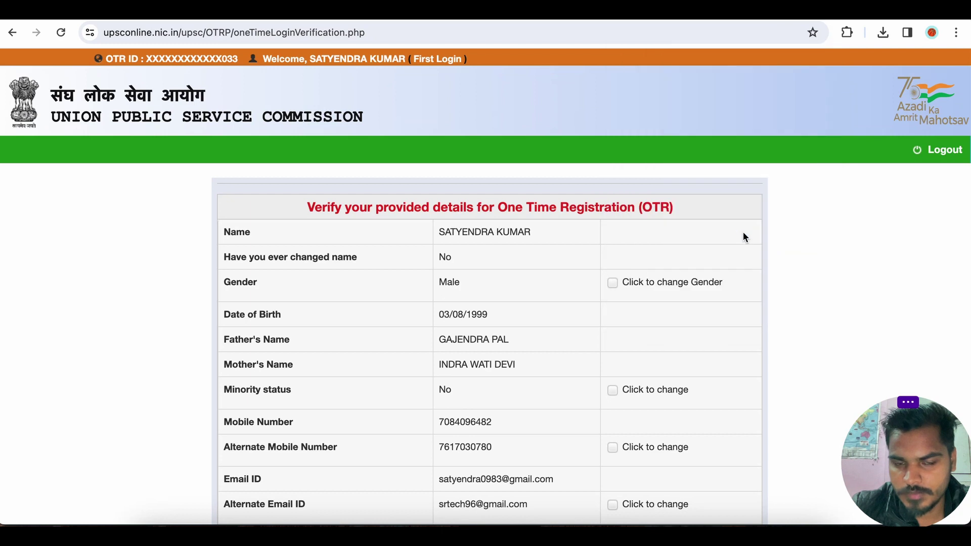
pyautogui.scroll(-3, 440, 410)
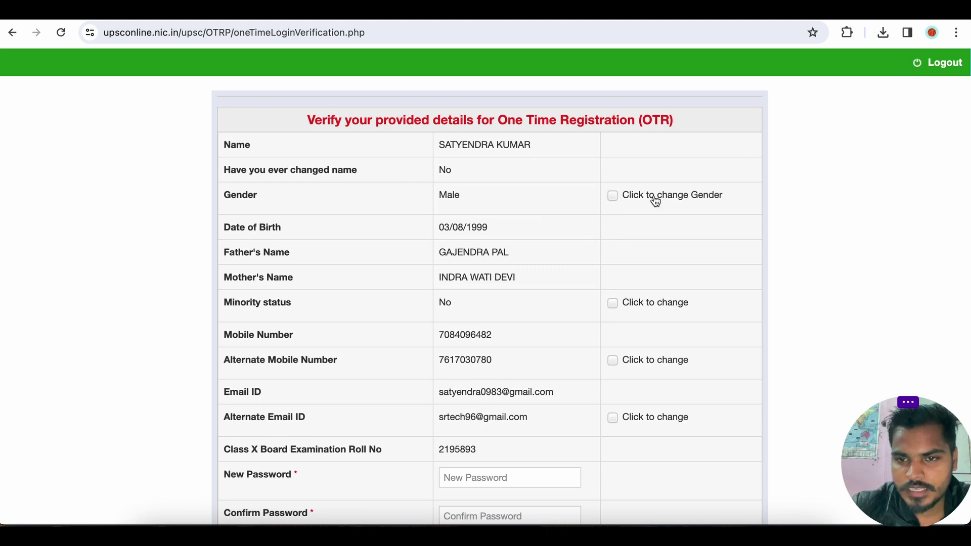
pyautogui.click(613, 196)
pyautogui.click(614, 197)
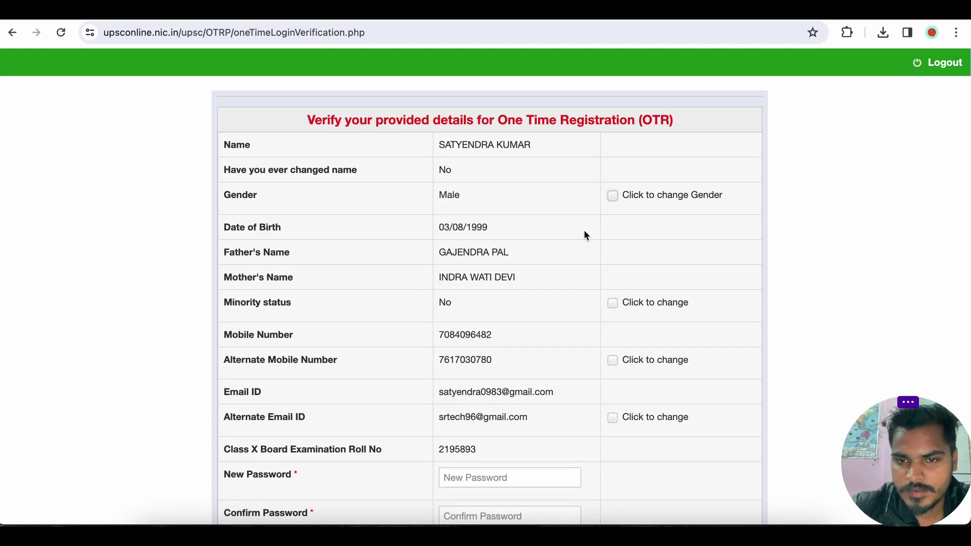
pyautogui.click(613, 198)
pyautogui.click(539, 202)
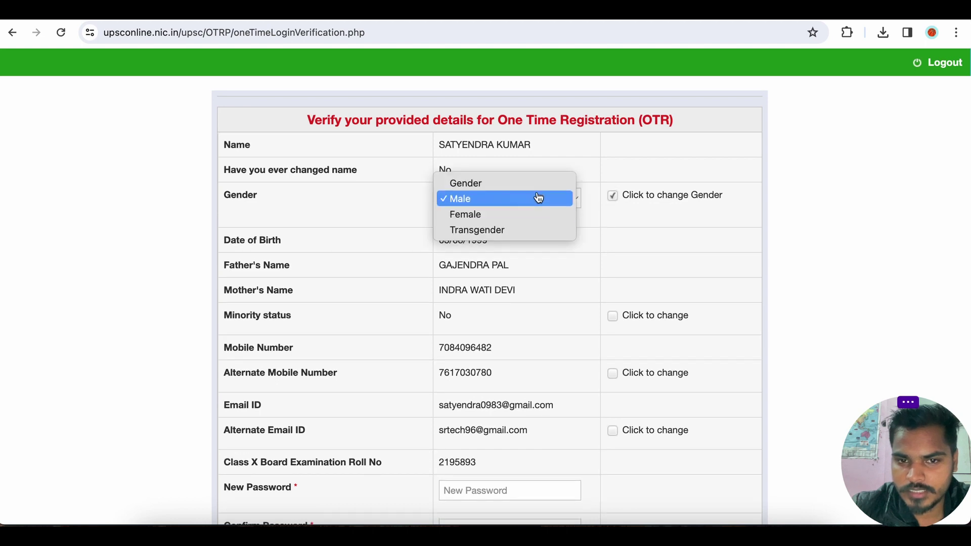
pyautogui.click(541, 202)
pyautogui.click(614, 197)
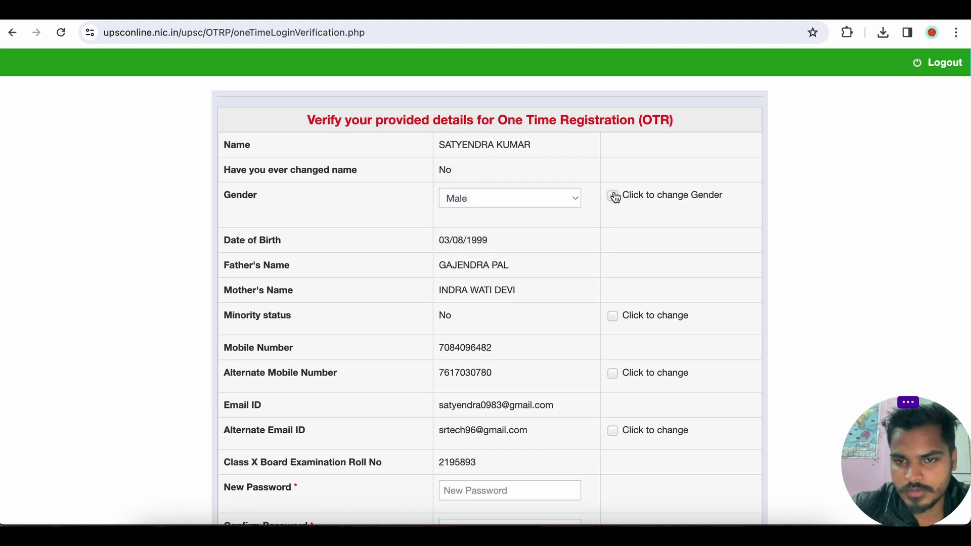
pyautogui.scroll(-2, 572, 214)
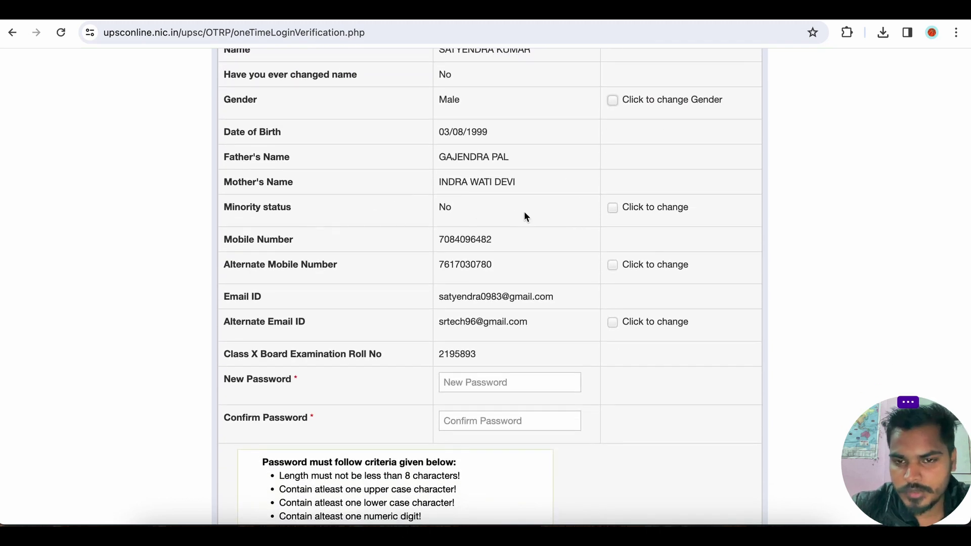
pyautogui.click(613, 208)
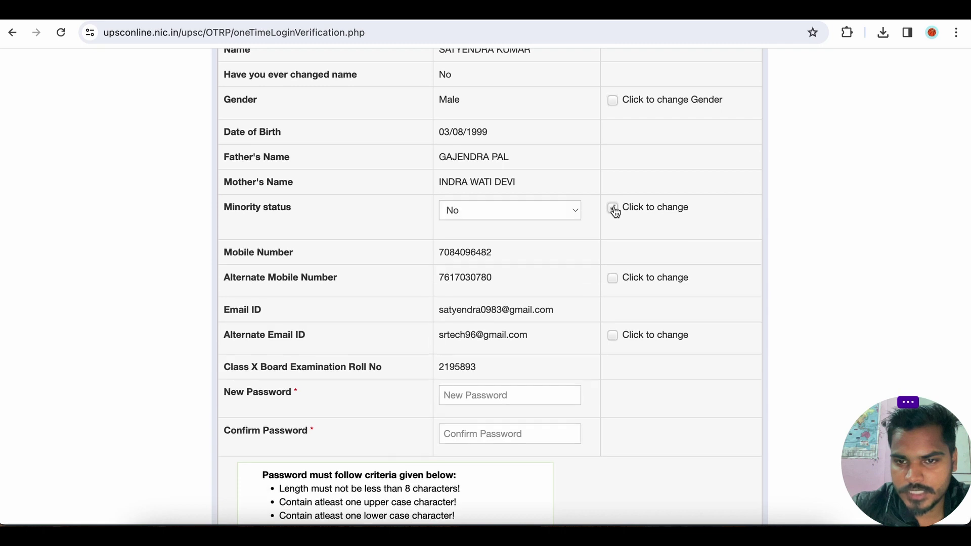
pyautogui.click(562, 210)
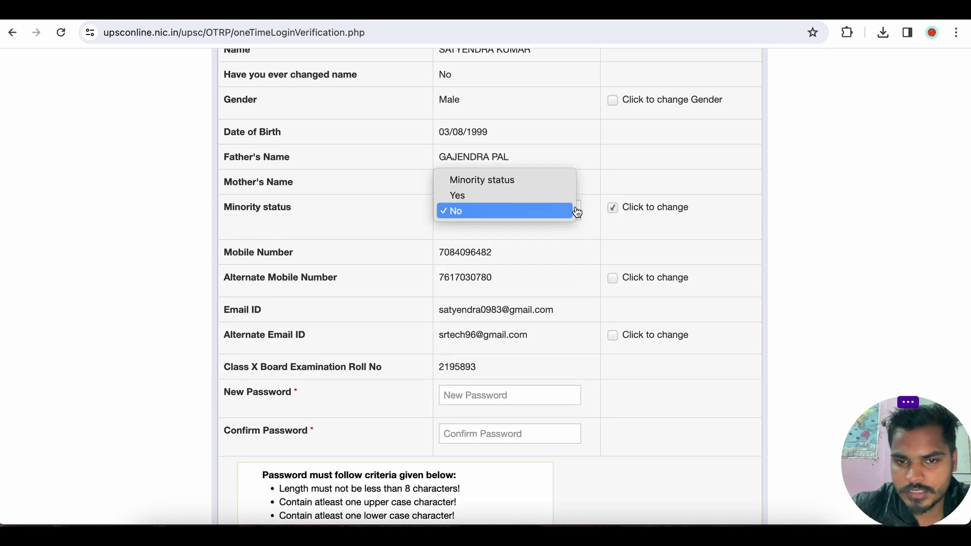
pyautogui.click(569, 211)
pyautogui.click(614, 209)
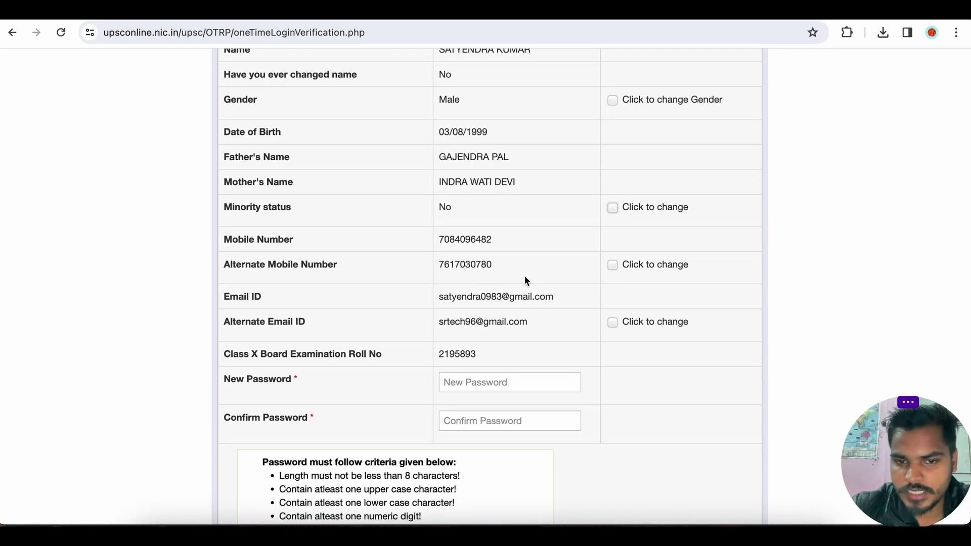
pyautogui.click(612, 265)
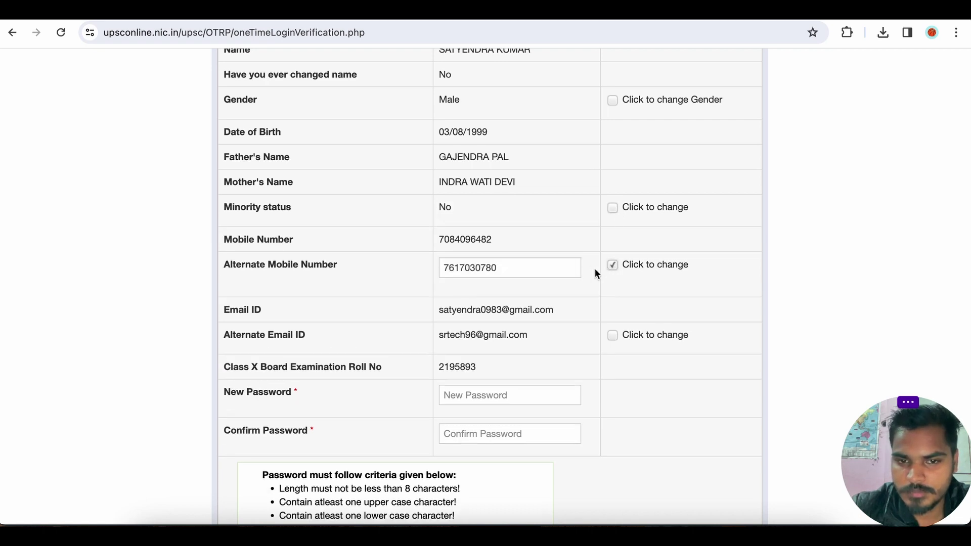
pyautogui.click(530, 273)
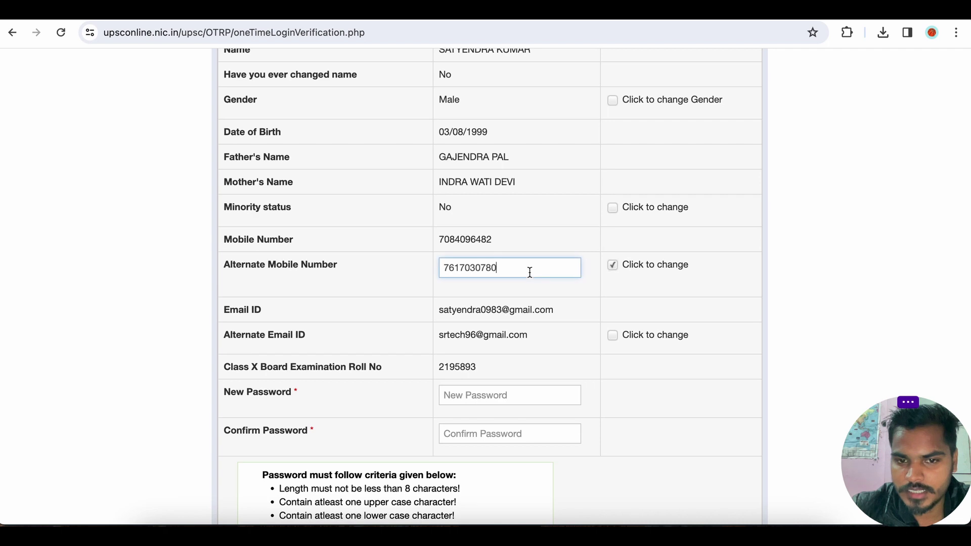
pyautogui.click(615, 266)
pyautogui.scroll(-2, 585, 270)
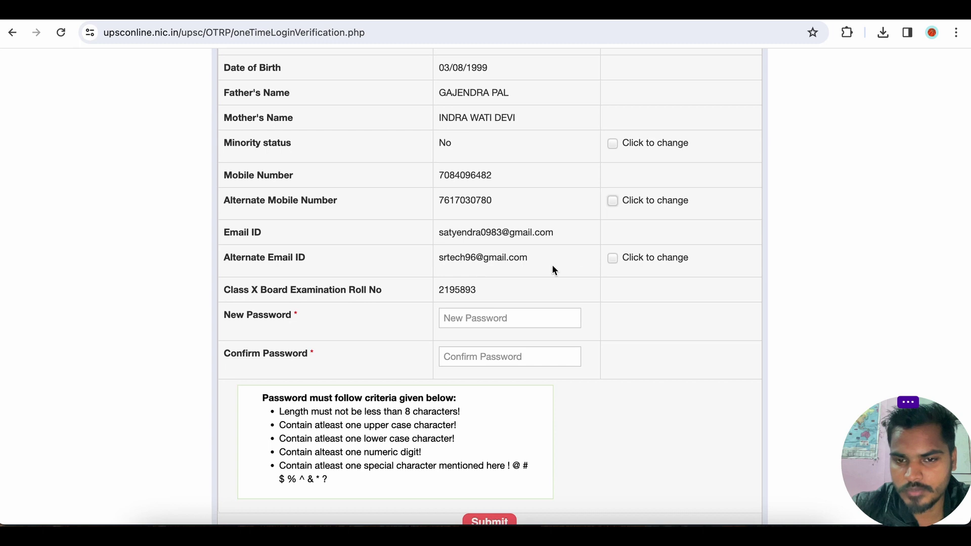
pyautogui.scroll(-3, 504, 232)
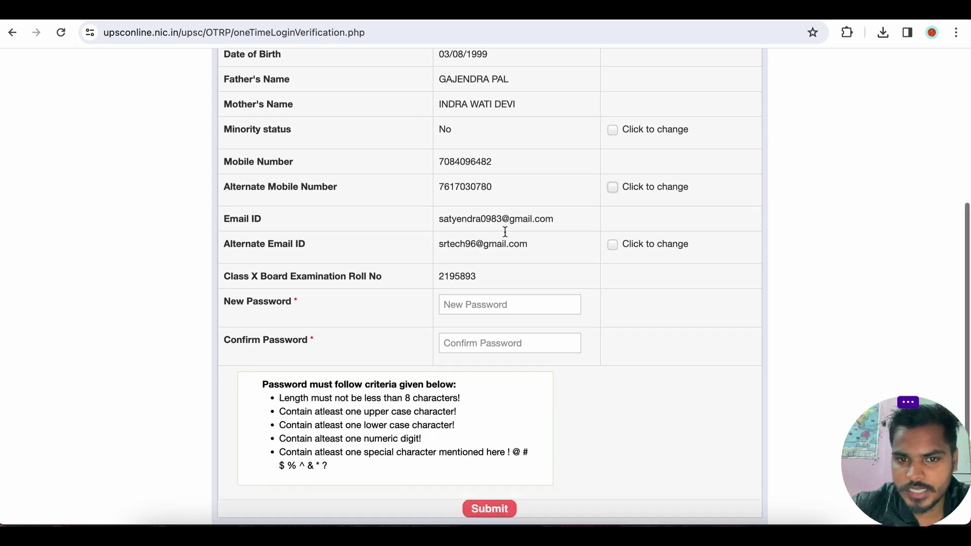
# Step: Enter the new account password in both password fields and submit the form
pyautogui.click(494, 249)
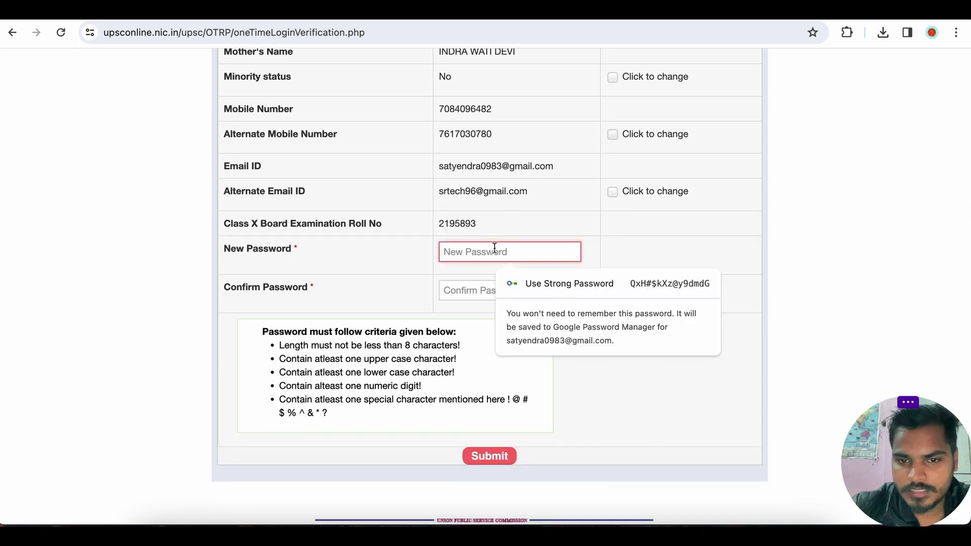
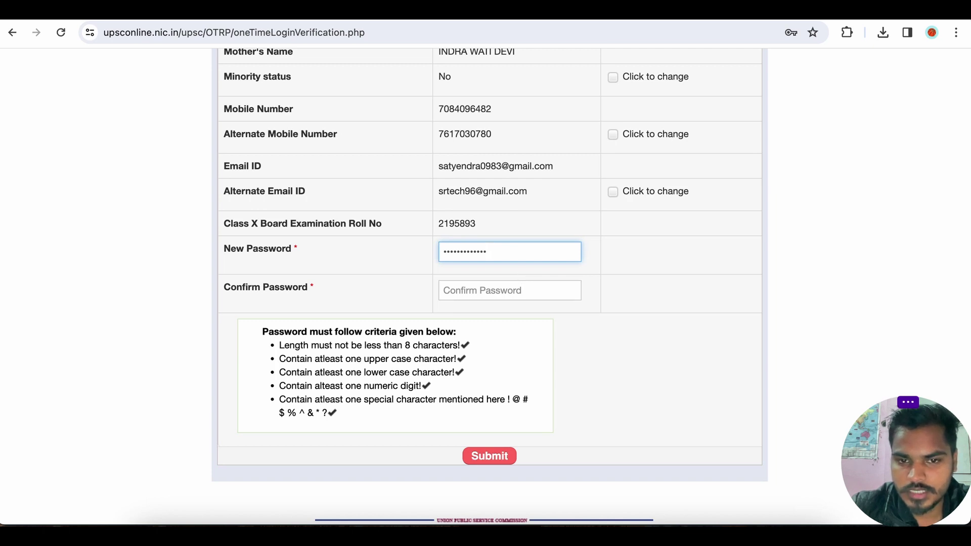
pyautogui.click(501, 294)
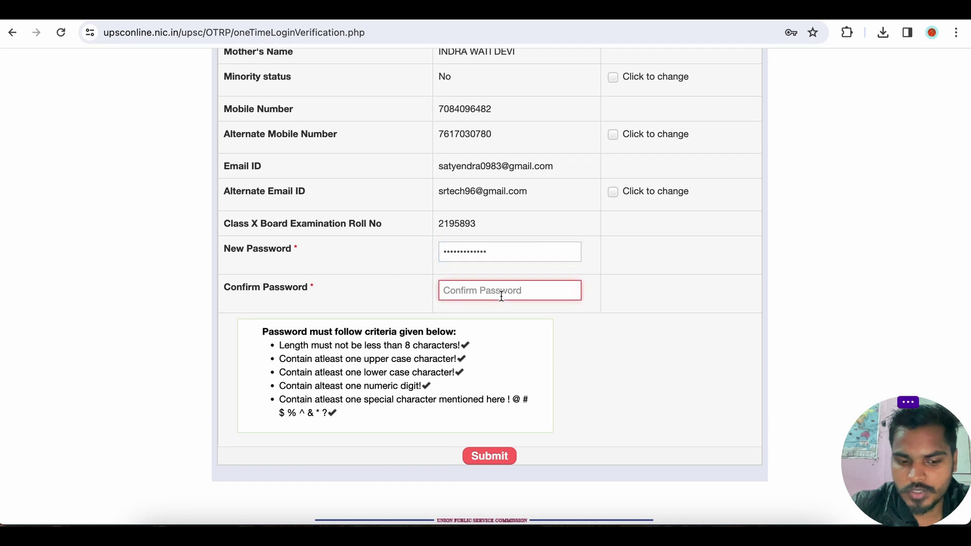
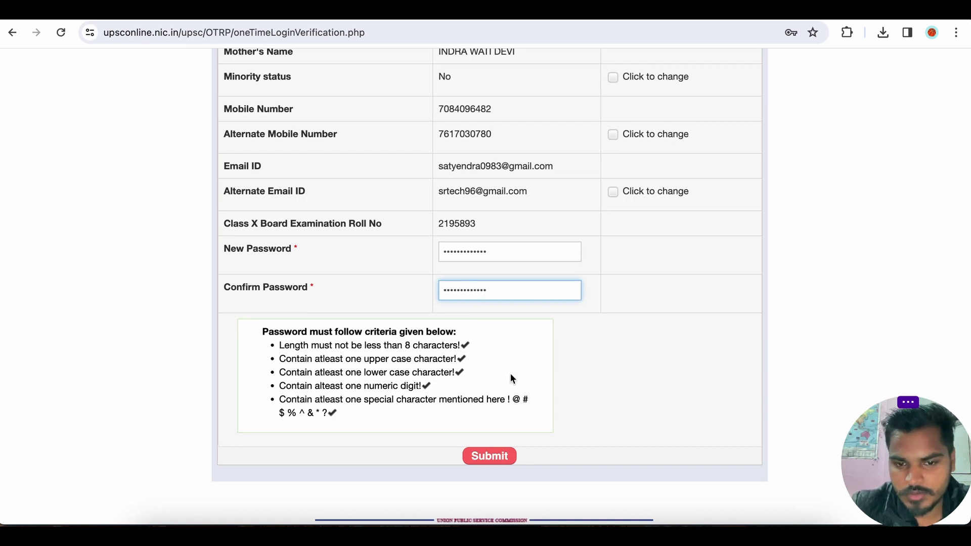
pyautogui.click(487, 457)
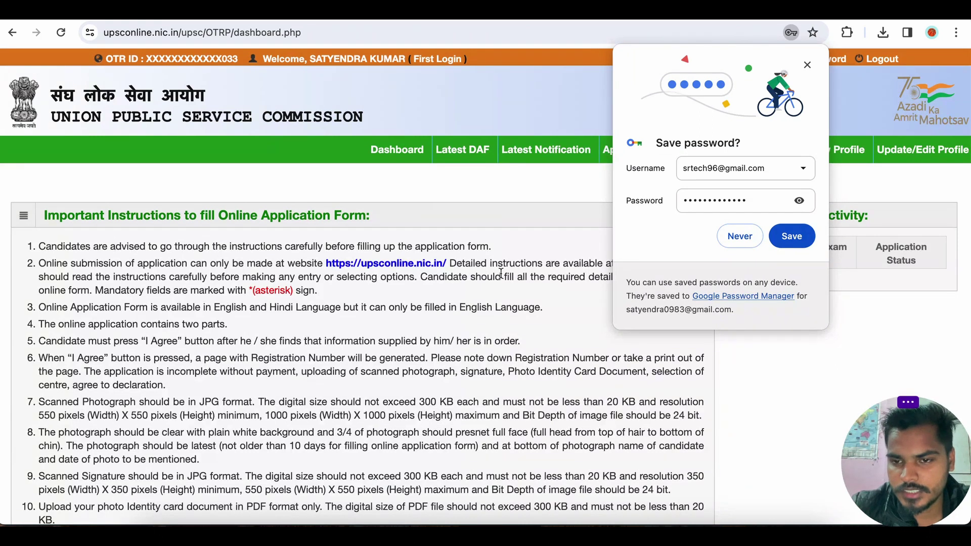
# Step: Save the new password in Chrome and scroll through the dashboard's Important Instructions
pyautogui.click(792, 235)
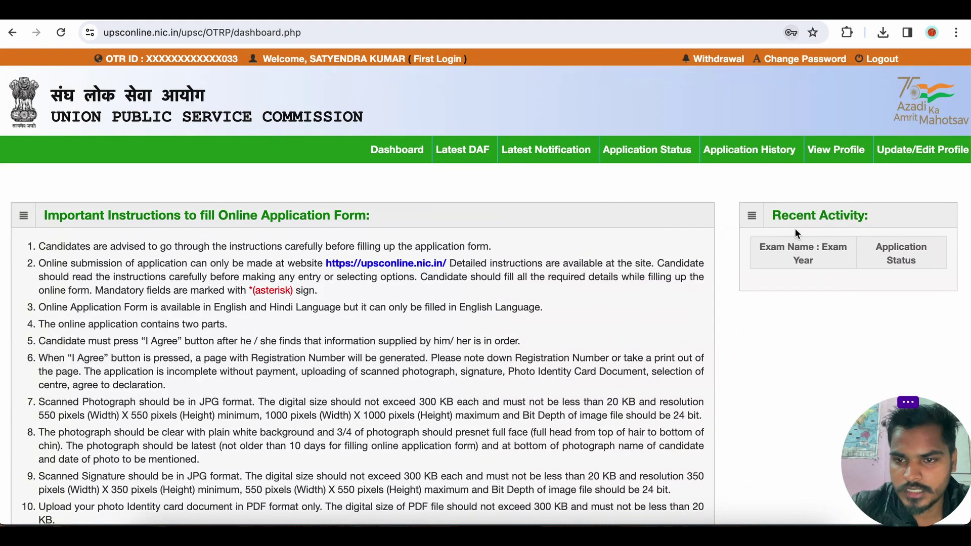
pyautogui.scroll(-6, 484, 274)
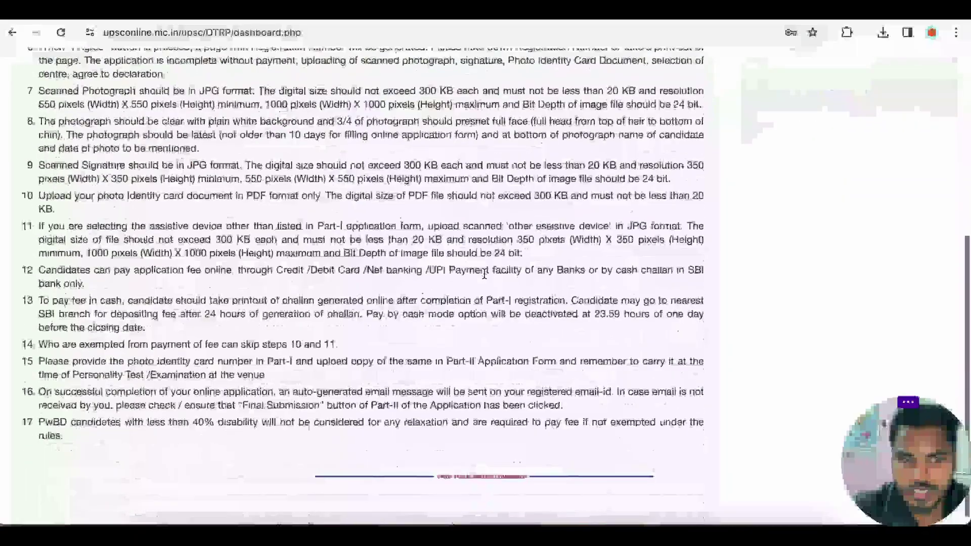
pyautogui.scroll(6, 484, 275)
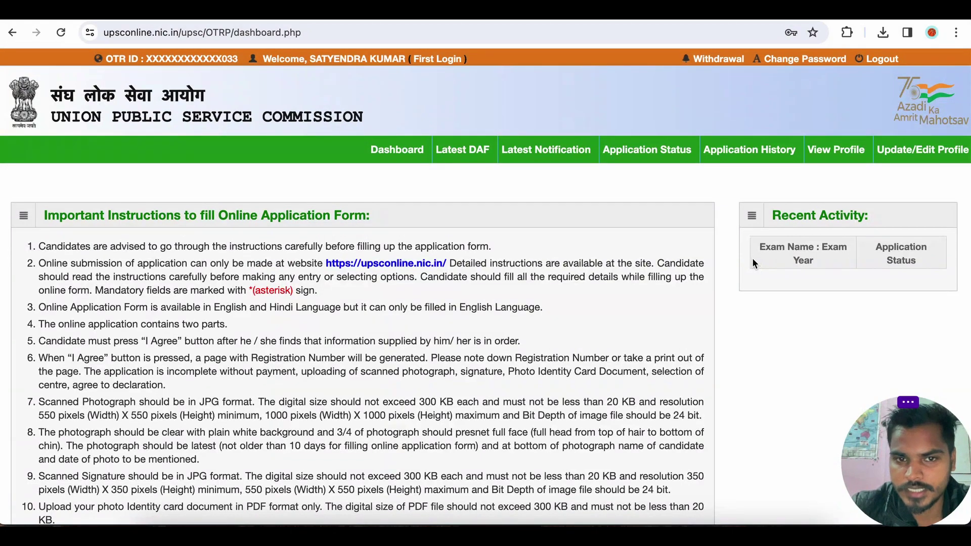
pyautogui.scroll(-1, 752, 257)
pyautogui.scroll(-2, 356, 249)
pyautogui.scroll(-3, 356, 249)
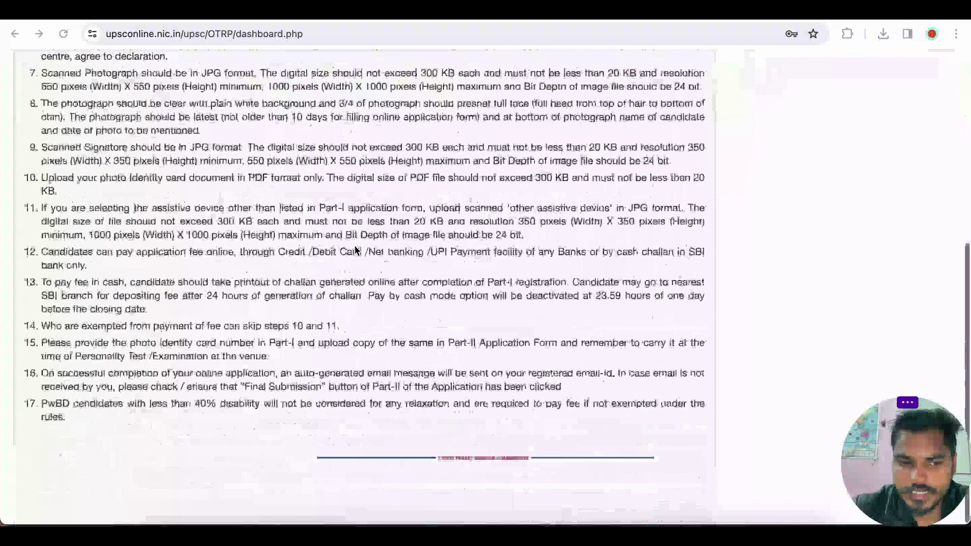
pyautogui.scroll(6, 482, 216)
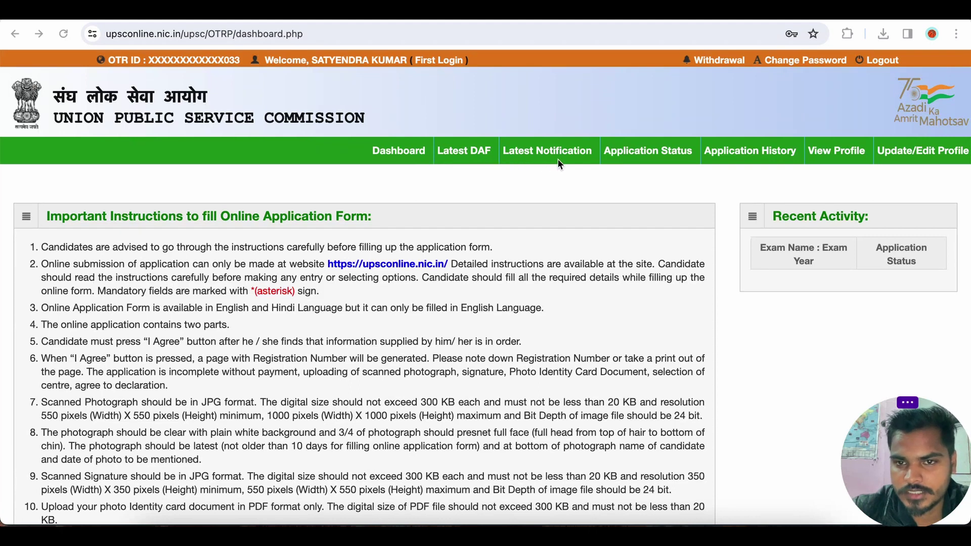
# Step: Check the empty Application Status and Application History pages, then review the View Profile details
pyautogui.click(660, 155)
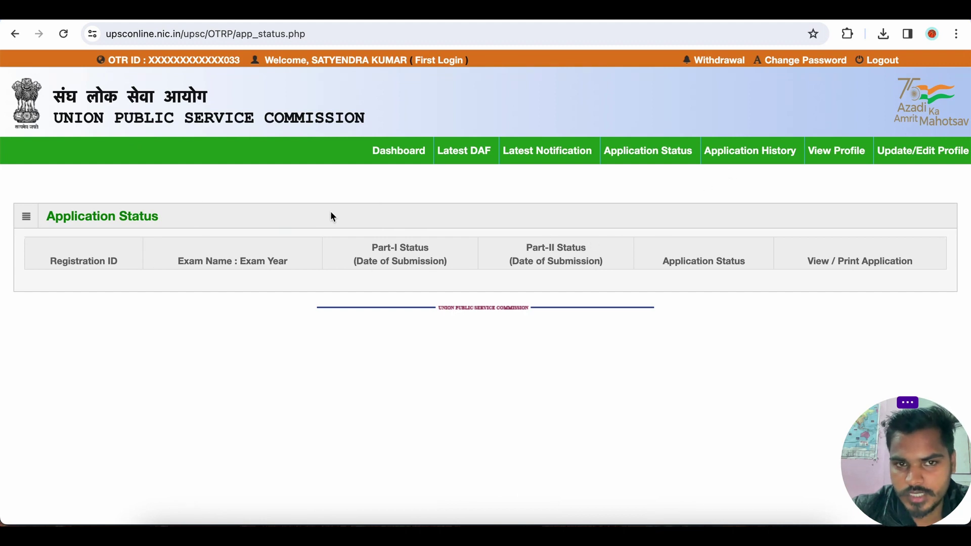
pyautogui.click(754, 153)
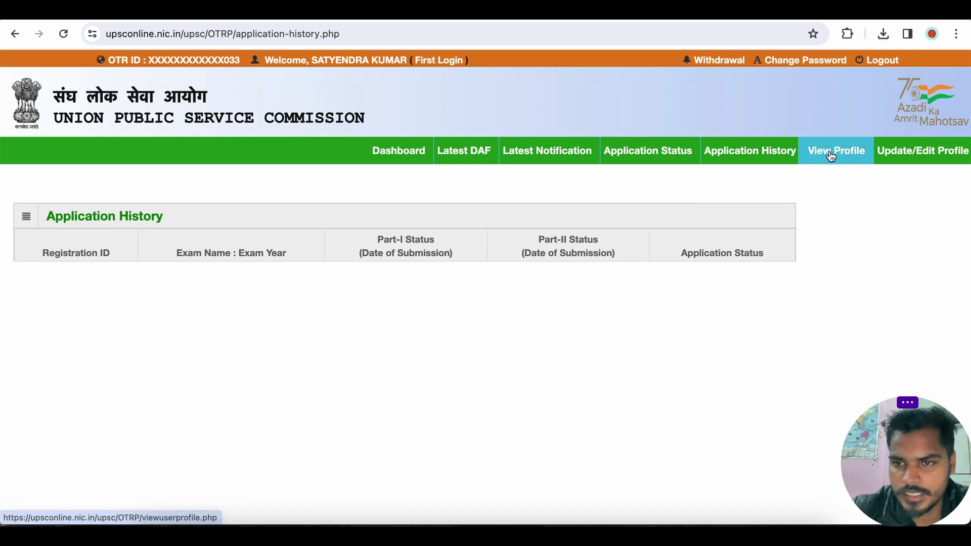
pyautogui.click(831, 156)
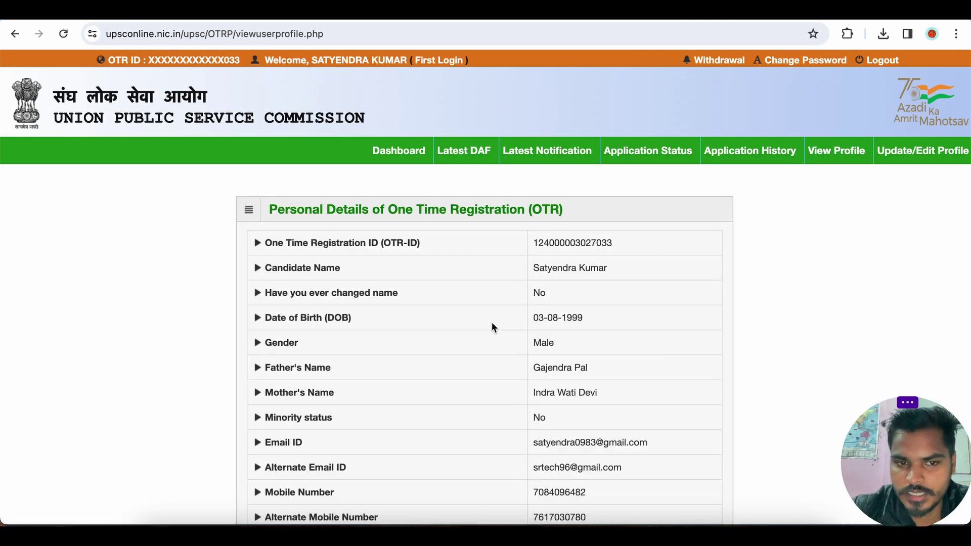
pyautogui.scroll(-3, 492, 323)
pyautogui.scroll(3, 491, 322)
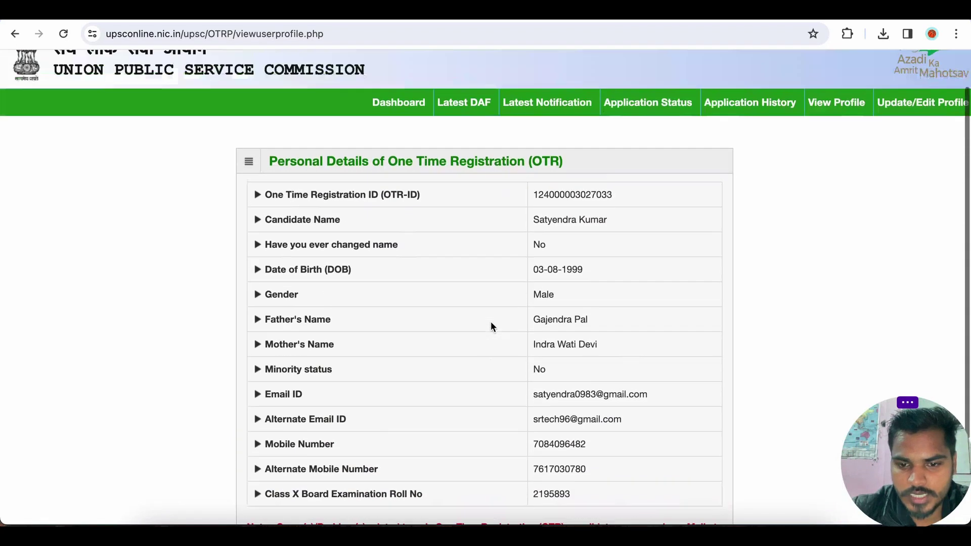
pyautogui.scroll(-3, 491, 323)
pyautogui.scroll(3, 491, 324)
pyautogui.scroll(-3, 491, 323)
pyautogui.scroll(3, 491, 323)
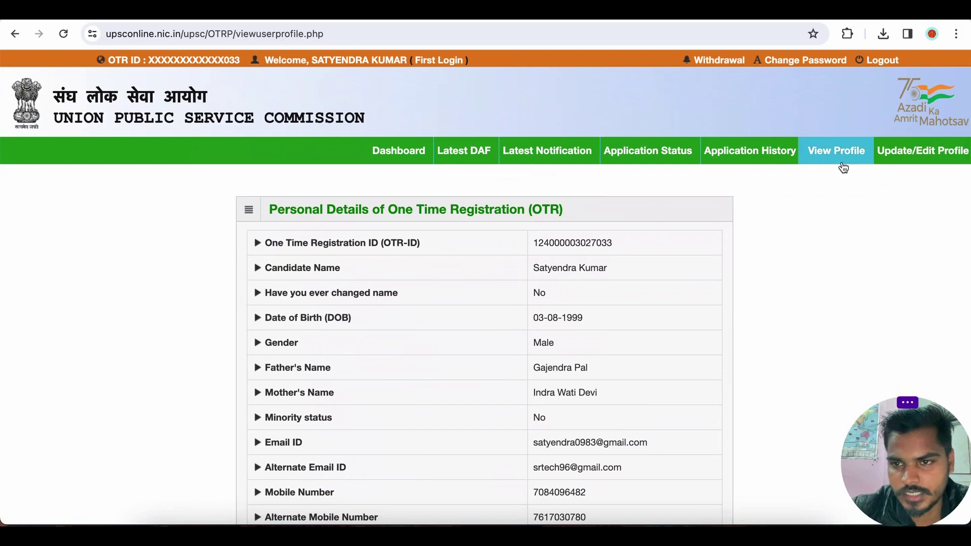
# Step: On Update/Edit Profile, dismiss the OTR Profile alert and pick 'Examination Application Form other than OTR Profile'
pyautogui.click(889, 160)
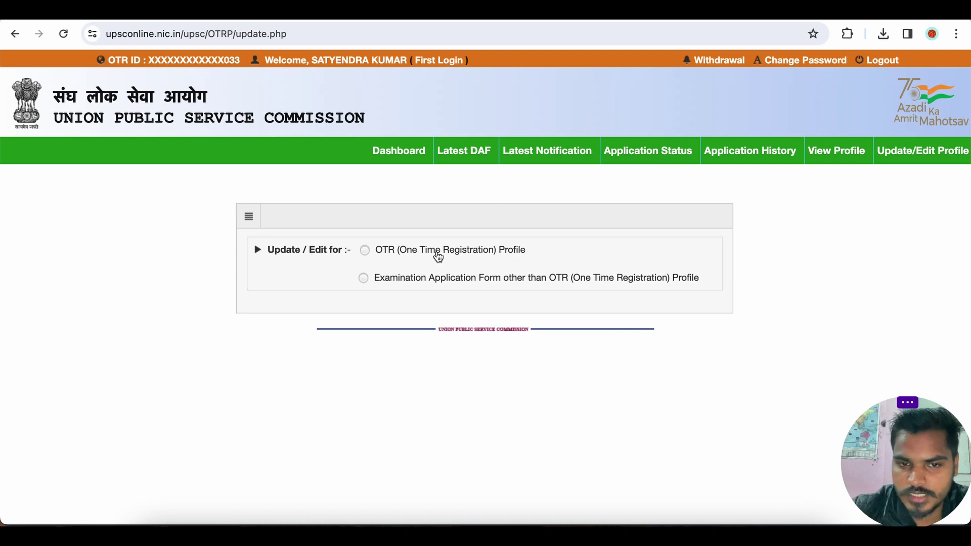
pyautogui.click(369, 252)
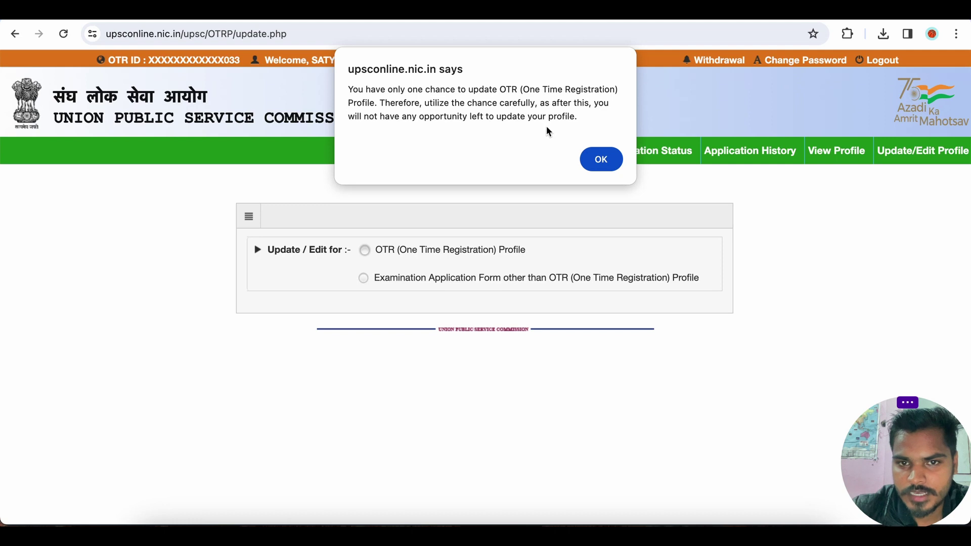
pyautogui.click(593, 155)
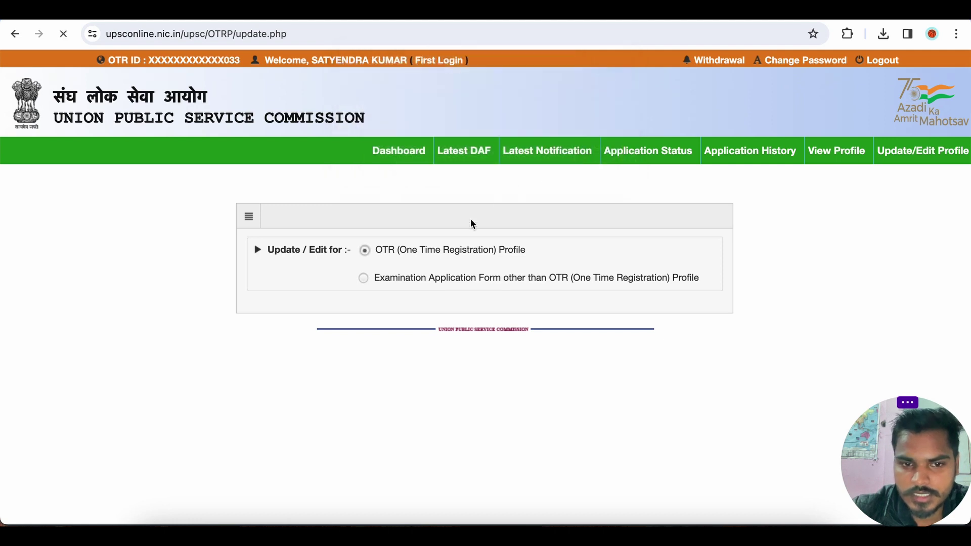
pyautogui.click(410, 278)
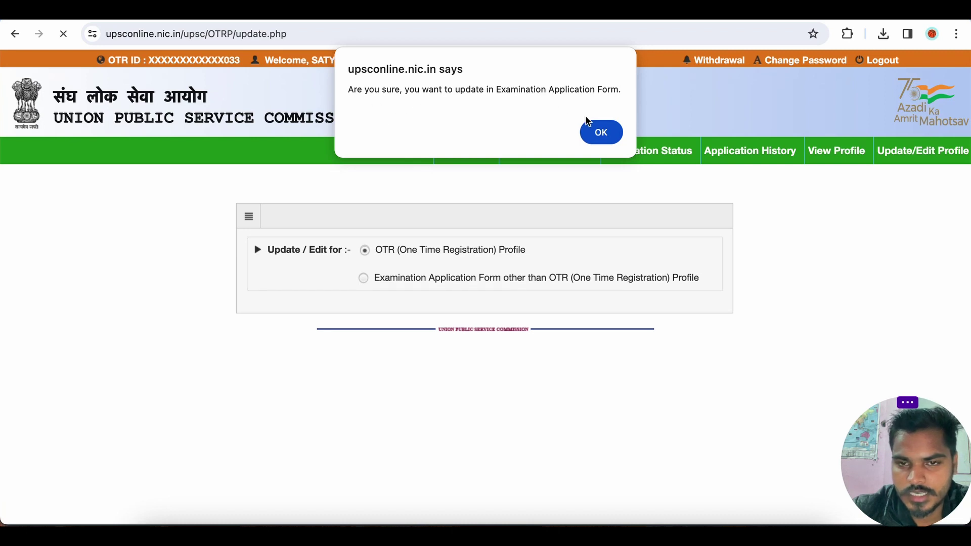
# Step: Confirm the update and view the Latest Notification table listing Civil Services (Preliminary) 2024
pyautogui.click(600, 135)
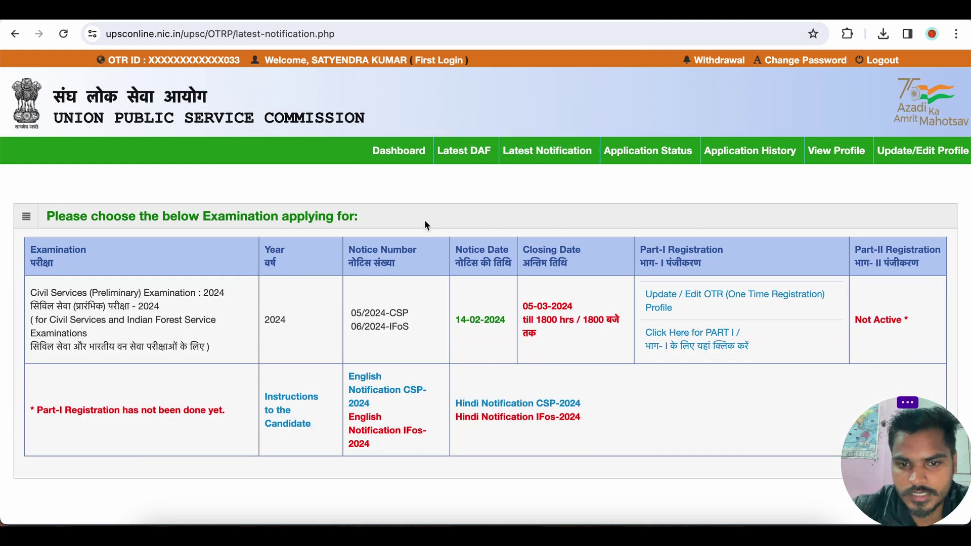
pyautogui.scroll(-1, 325, 318)
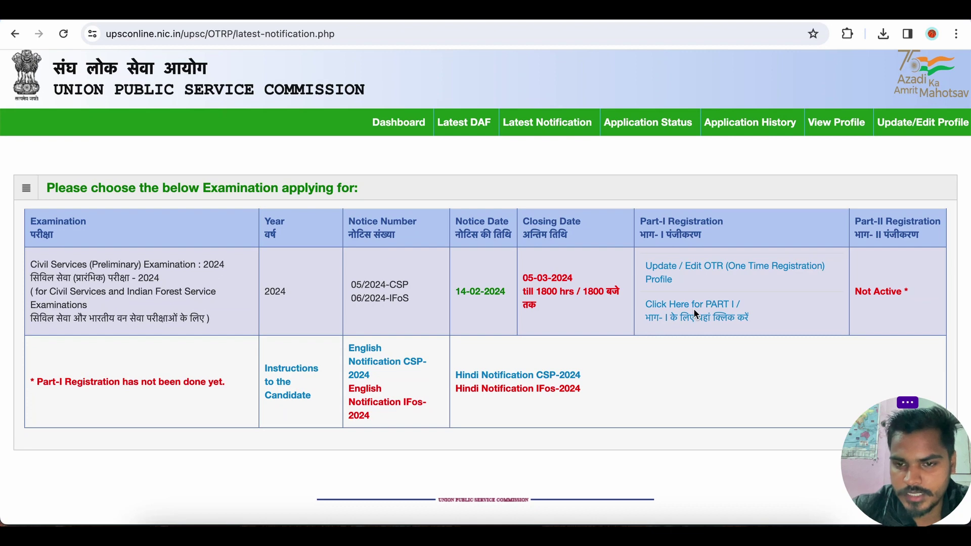
# Step: Open the Civil Services (Preliminary) 2024 Part-I guidelines and read them through to the bottom
pyautogui.click(678, 310)
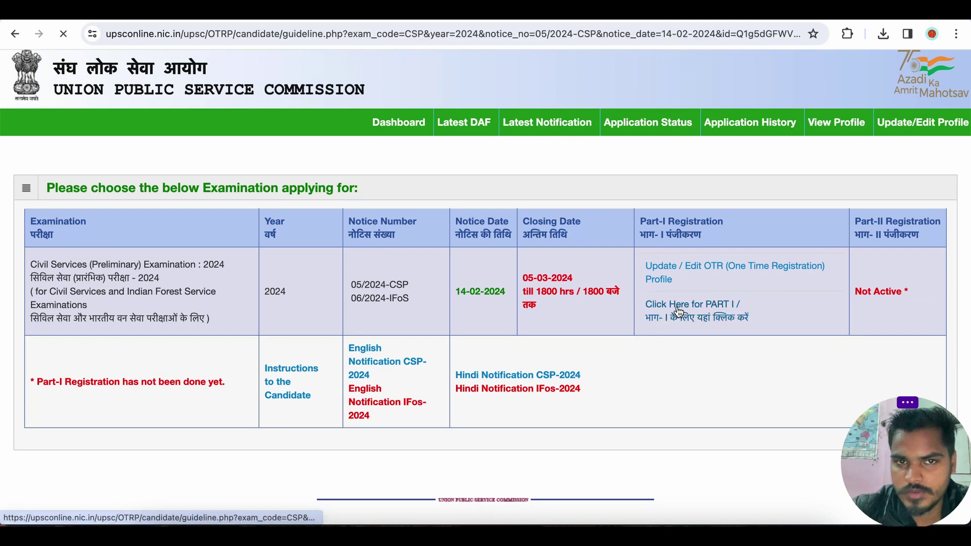
pyautogui.scroll(-10, 283, 351)
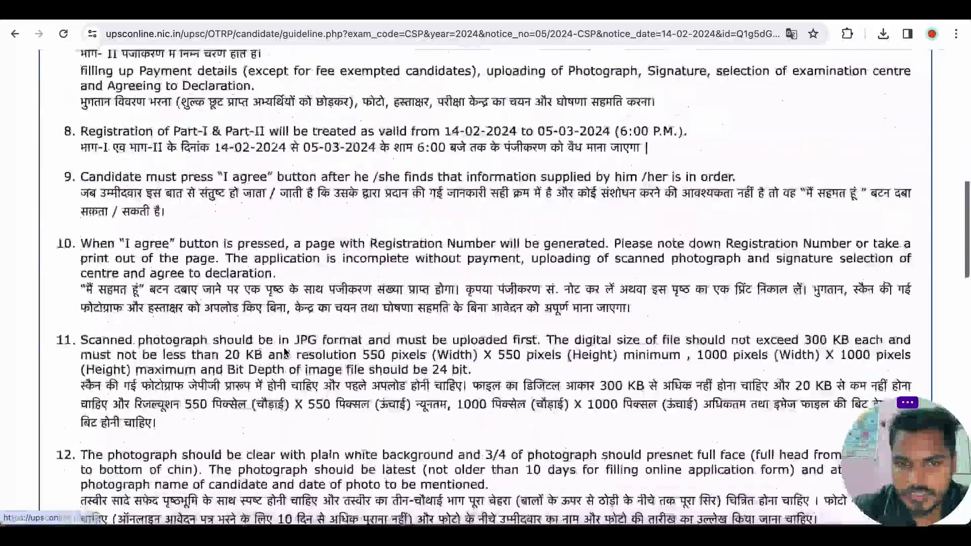
pyautogui.scroll(-15, 285, 352)
pyautogui.scroll(20, 399, 176)
pyautogui.scroll(-5, 399, 175)
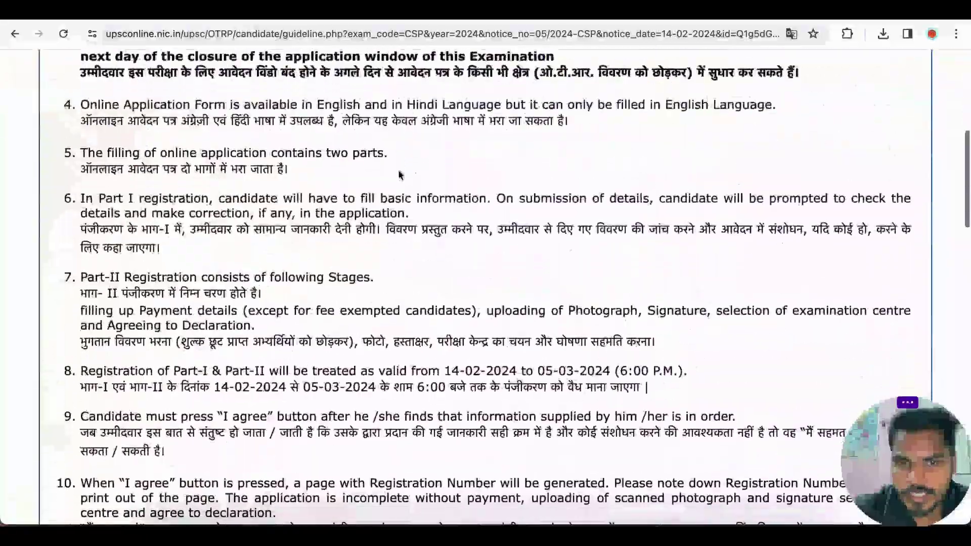
pyautogui.scroll(-15, 399, 175)
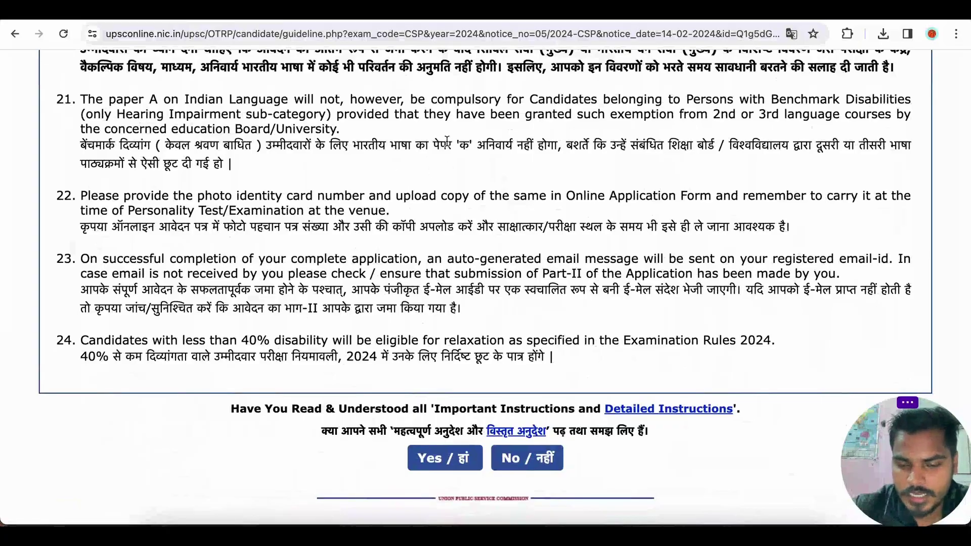
pyautogui.scroll(12, 450, 171)
pyautogui.scroll(-14, 450, 176)
pyautogui.scroll(6, 457, 195)
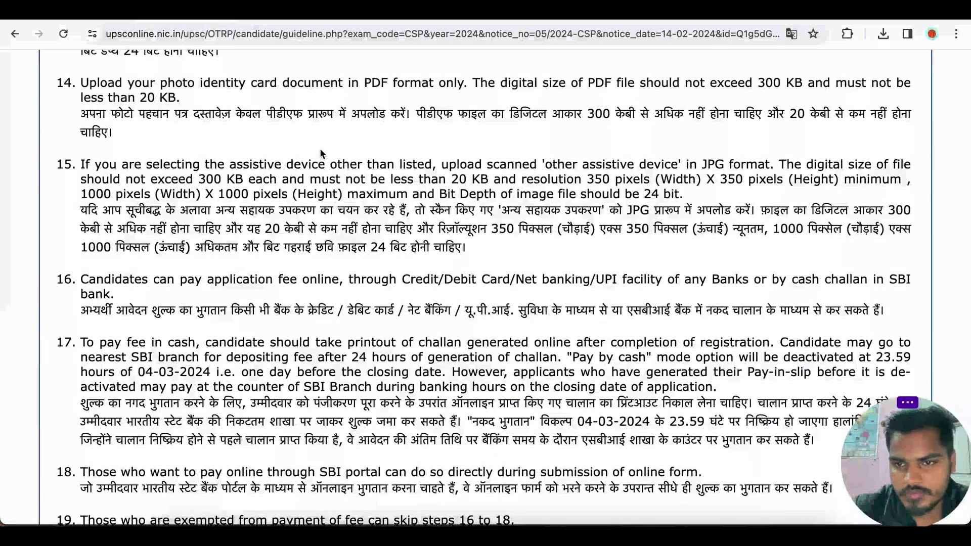
pyautogui.scroll(3, 304, 157)
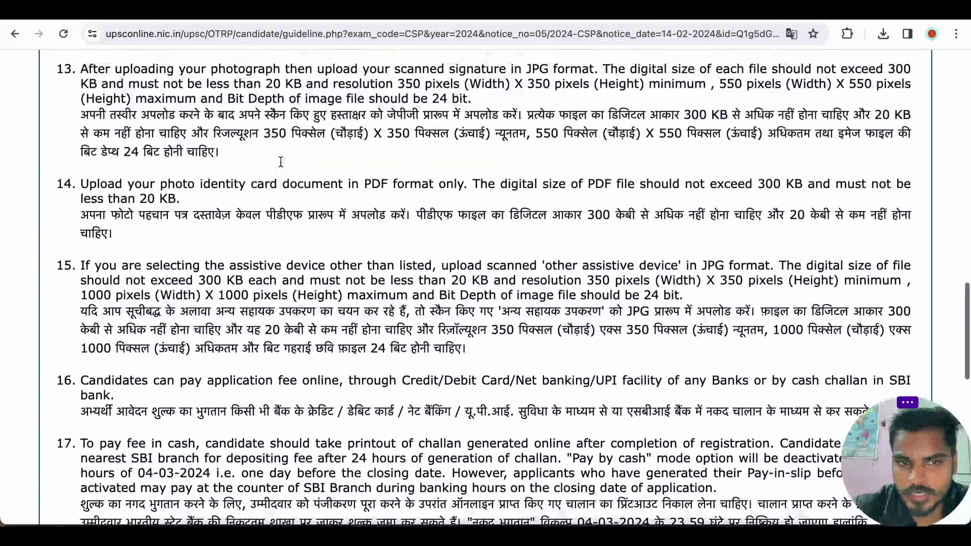
pyautogui.scroll(8, 281, 162)
pyautogui.scroll(4, 281, 162)
pyautogui.scroll(-4, 281, 161)
pyautogui.scroll(-3, 281, 161)
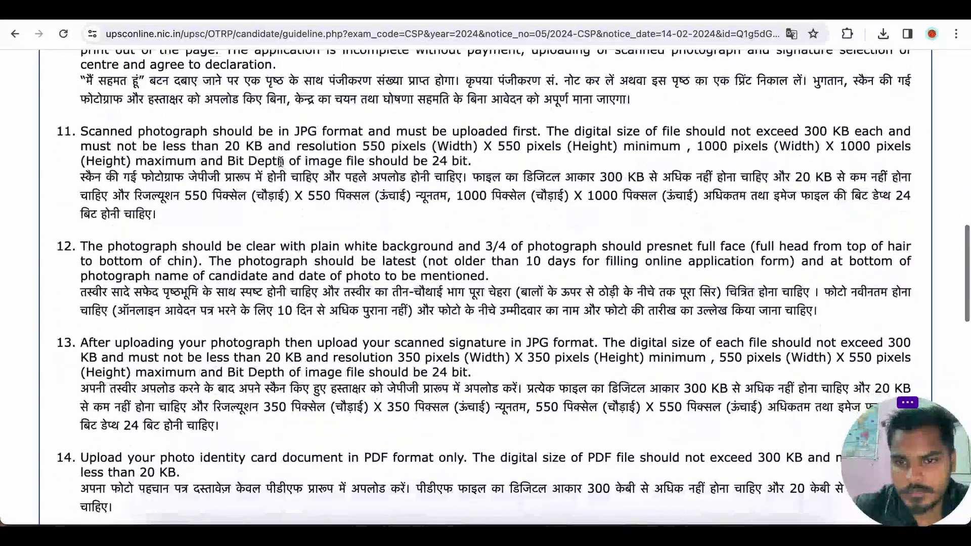
pyautogui.scroll(6, 281, 161)
pyautogui.scroll(8, 281, 162)
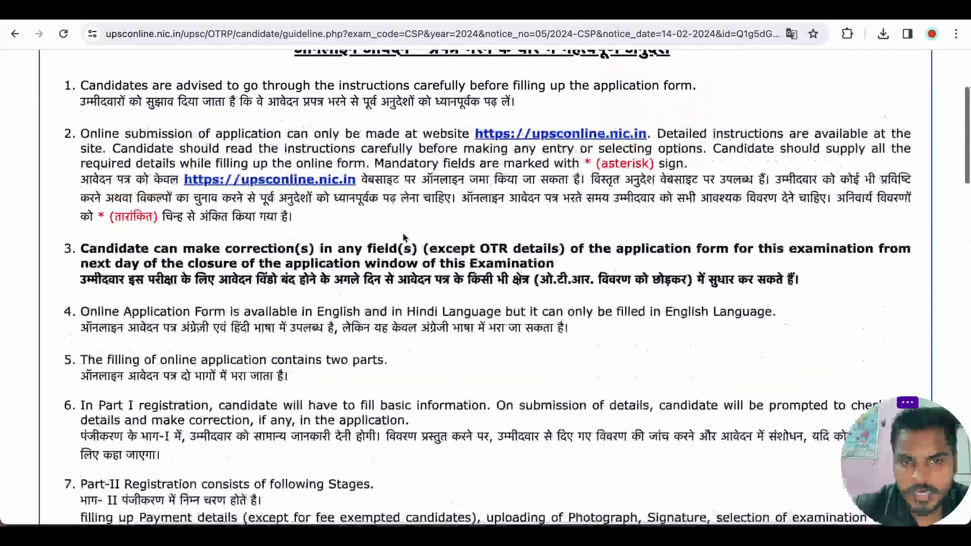
pyautogui.scroll(-2, 382, 220)
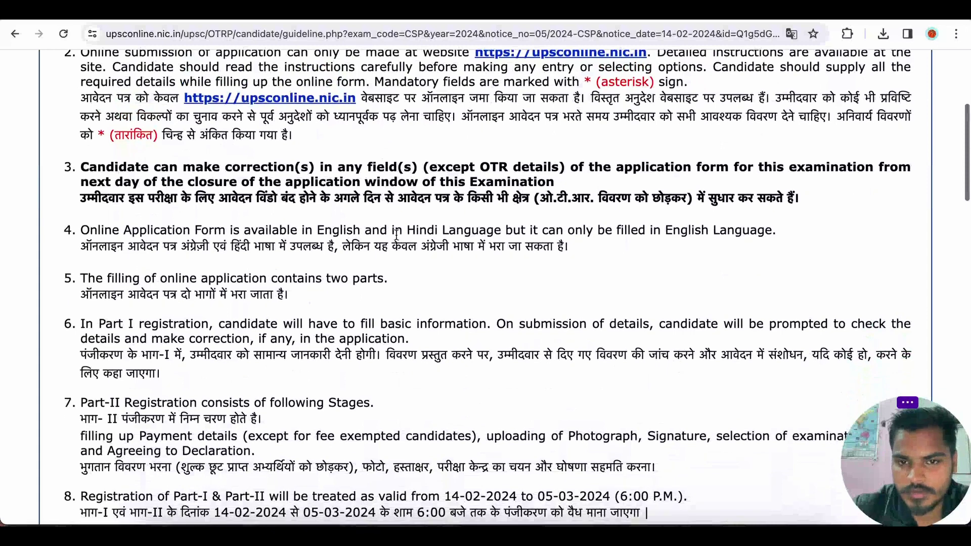
pyautogui.scroll(-8, 313, 250)
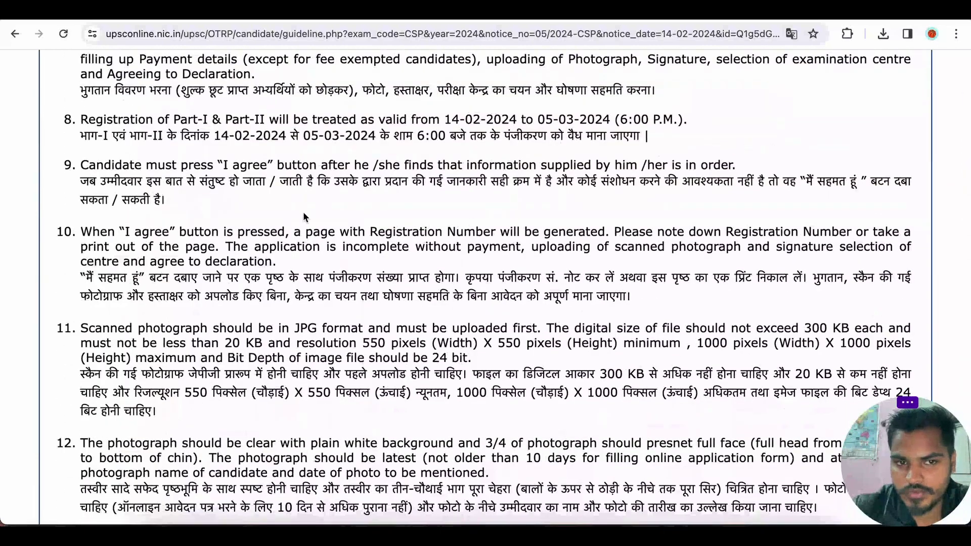
pyautogui.scroll(-20, 303, 215)
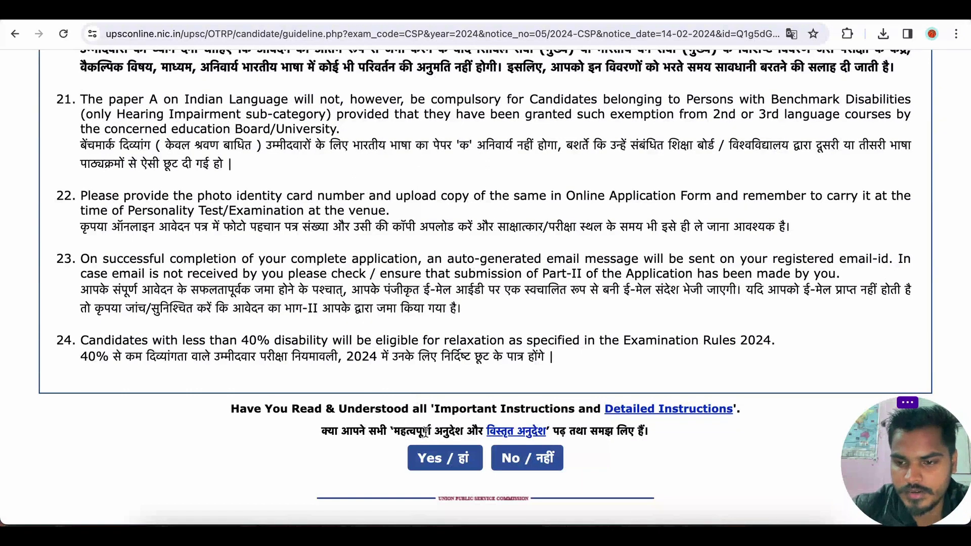
# Step: Answer Yes to having read the instructions and scroll down the Part-I form's profile details
pyautogui.click(453, 463)
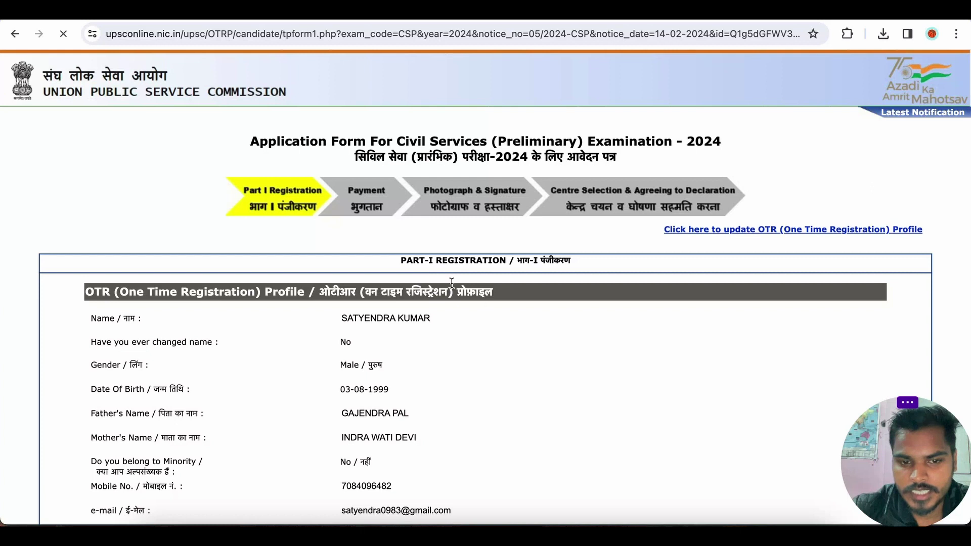
pyautogui.scroll(-1, 243, 263)
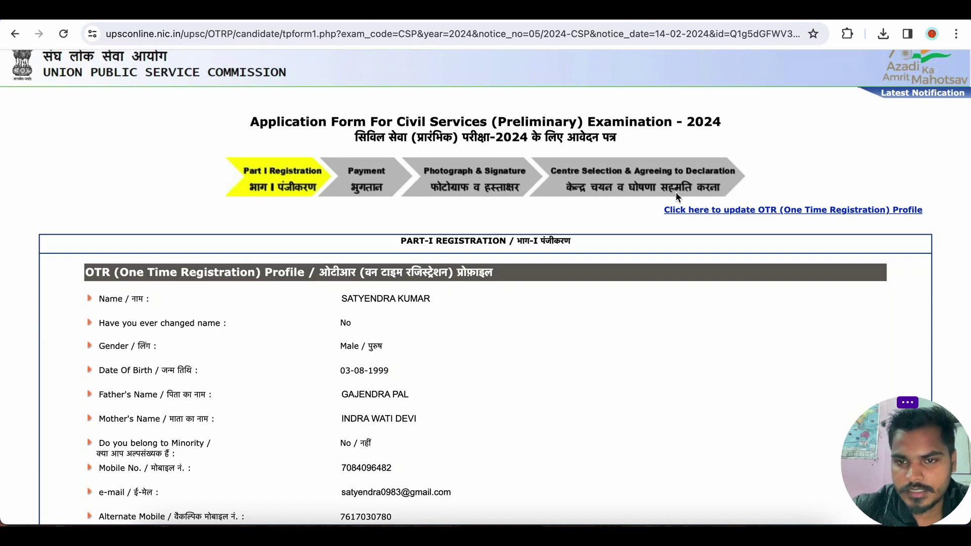
pyautogui.scroll(-1, 702, 191)
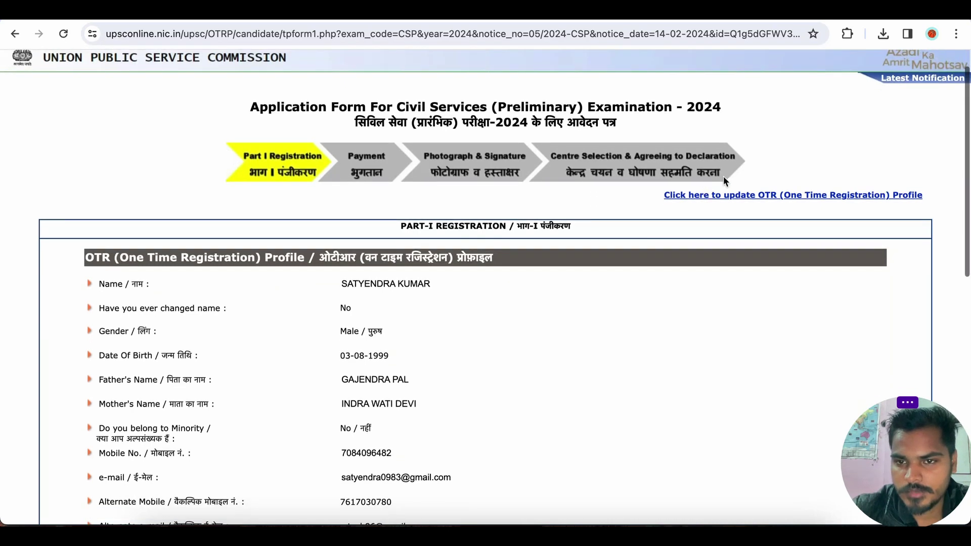
pyautogui.scroll(-5, 586, 257)
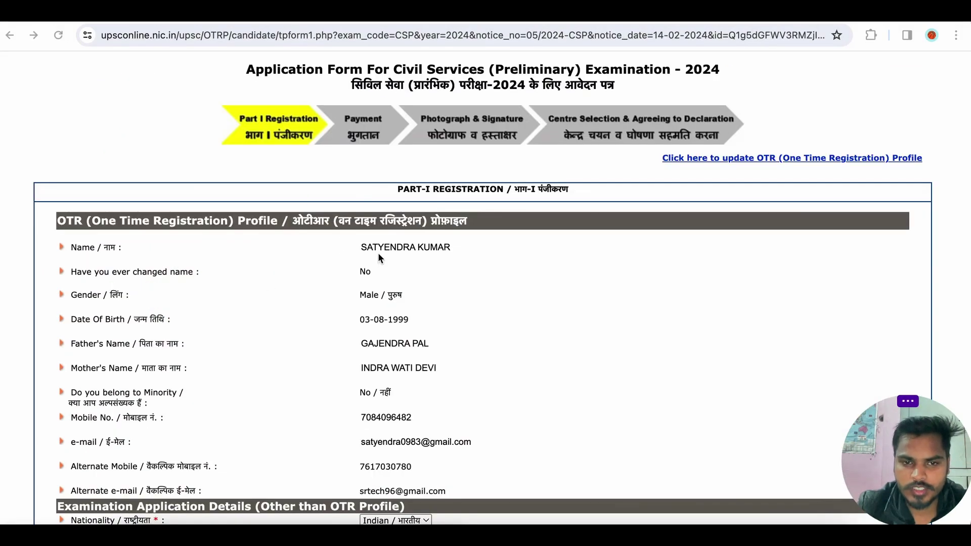
pyautogui.scroll(-2, 437, 231)
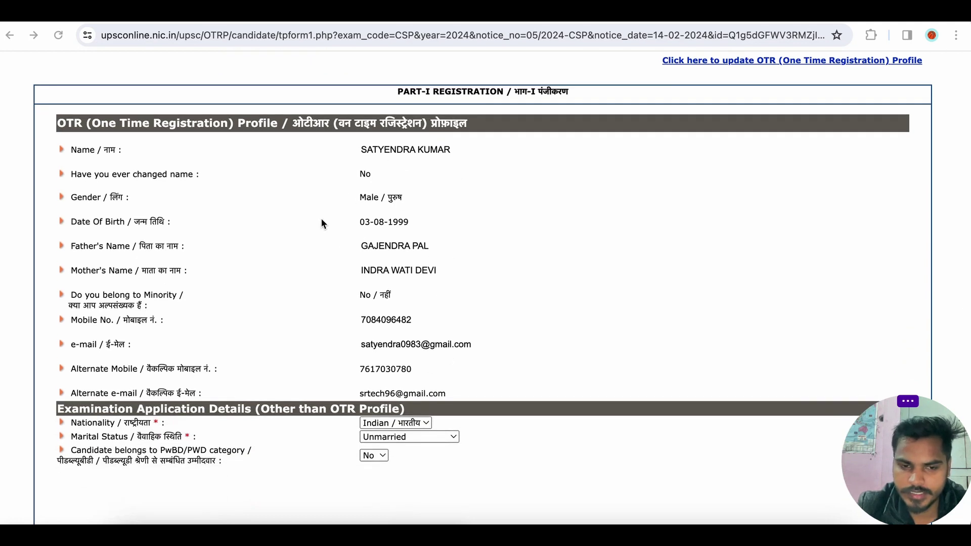
pyautogui.scroll(-3, 321, 218)
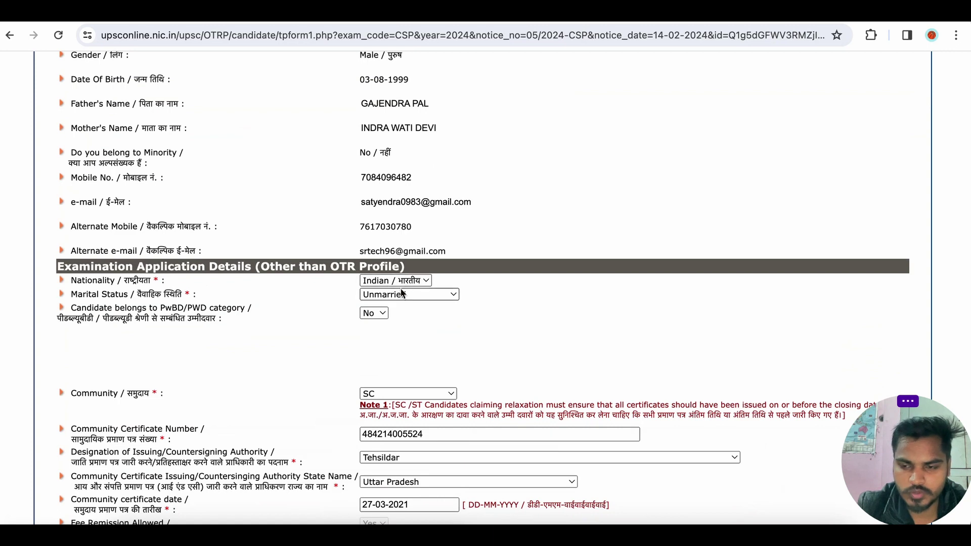
# Step: Keep the marital status as Unmarried and the PwBD category as No
pyautogui.click(403, 295)
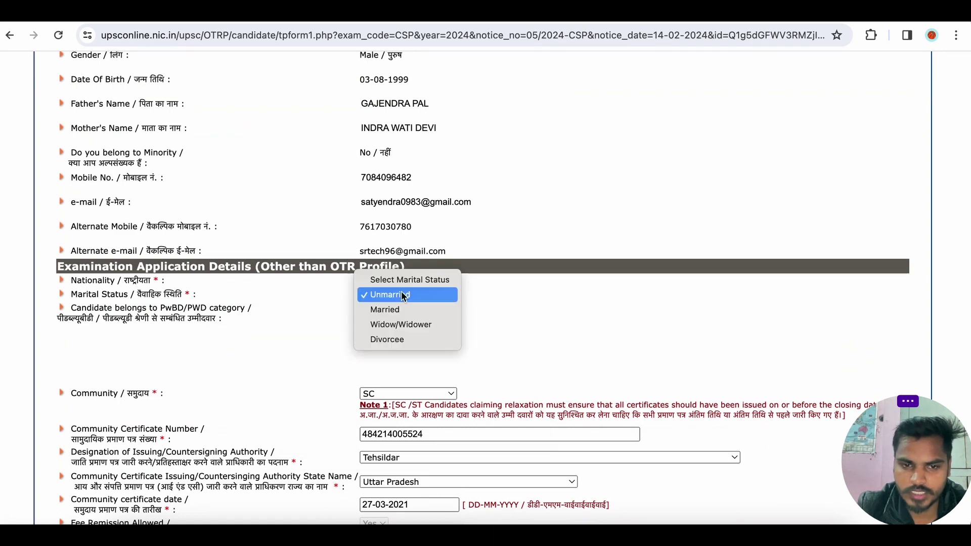
pyautogui.click(403, 295)
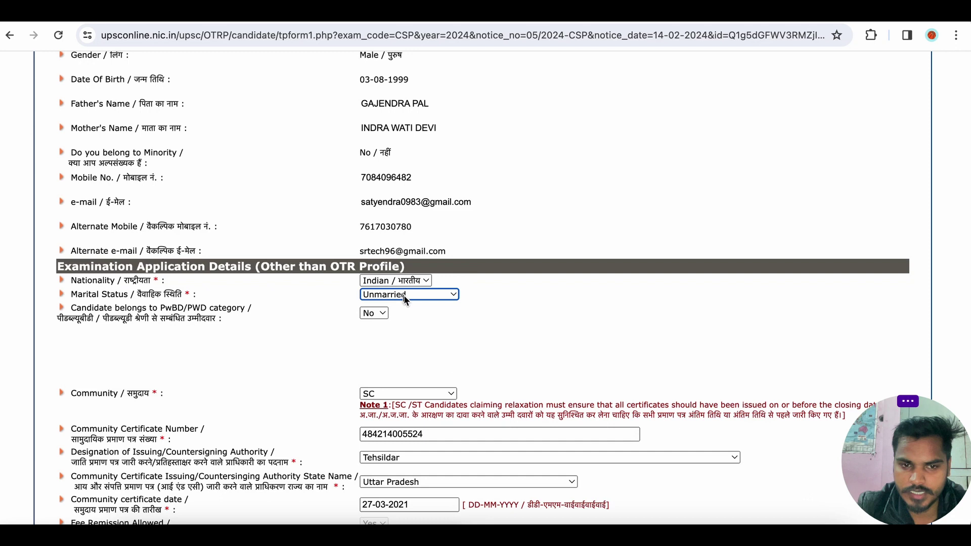
pyautogui.click(376, 315)
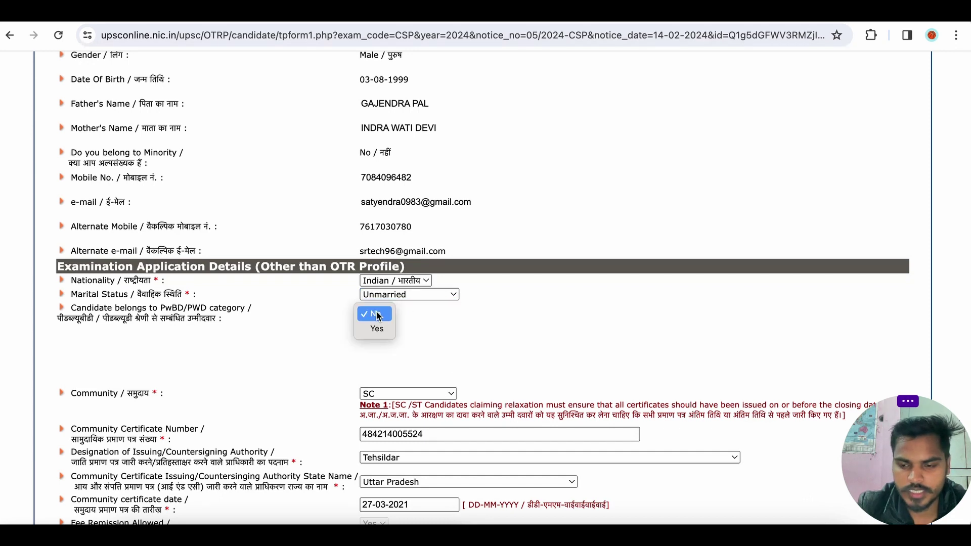
pyautogui.click(383, 316)
pyautogui.scroll(-3, 423, 316)
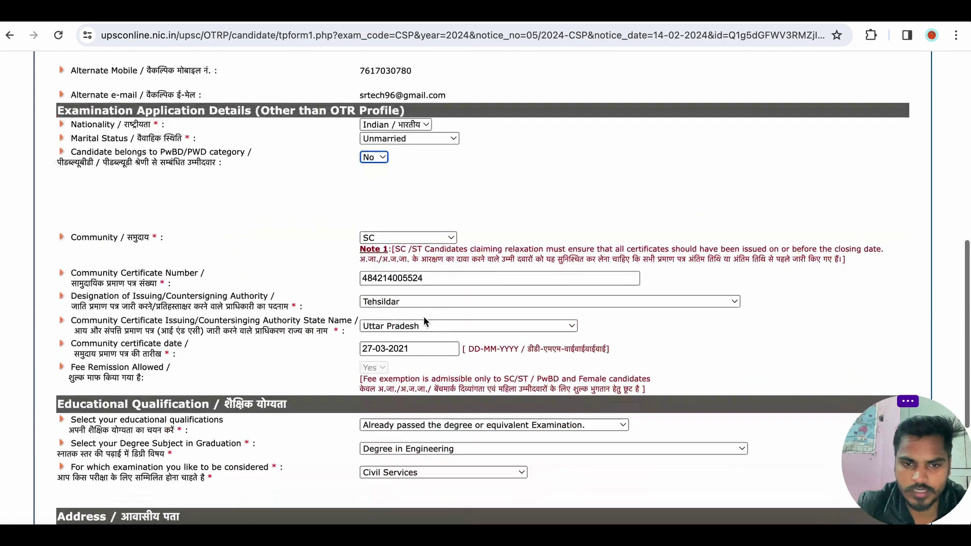
# Step: Confirm SC as the community and scroll down to the certificate details
pyautogui.click(427, 239)
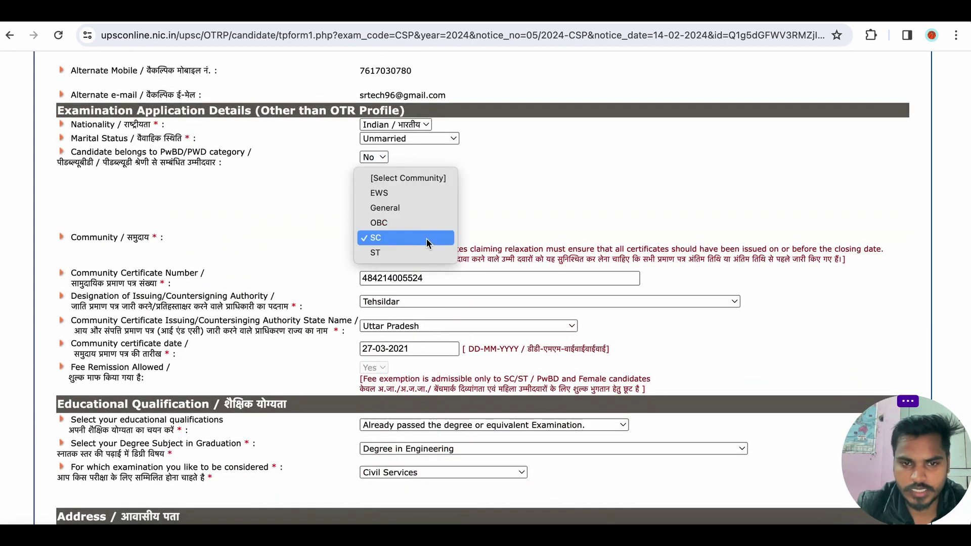
pyautogui.click(426, 239)
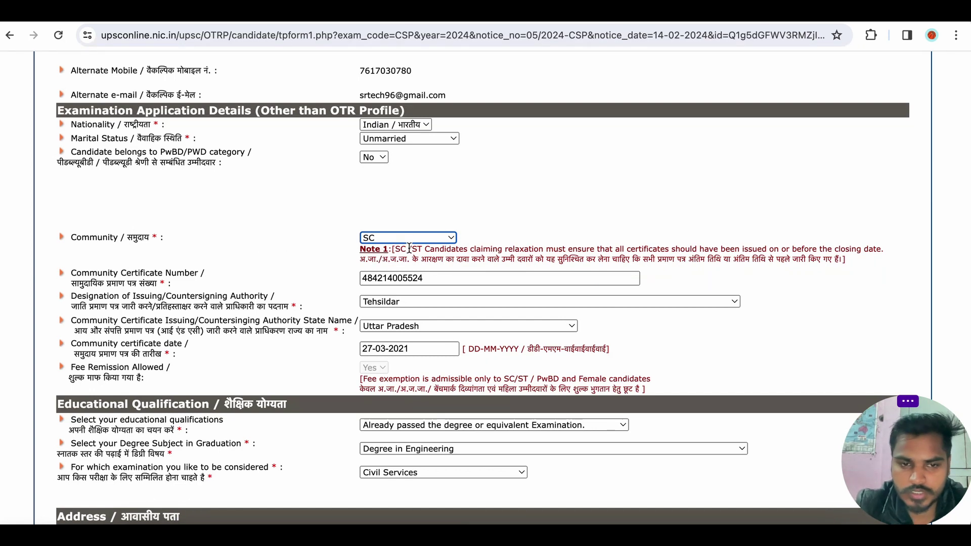
pyautogui.click(423, 239)
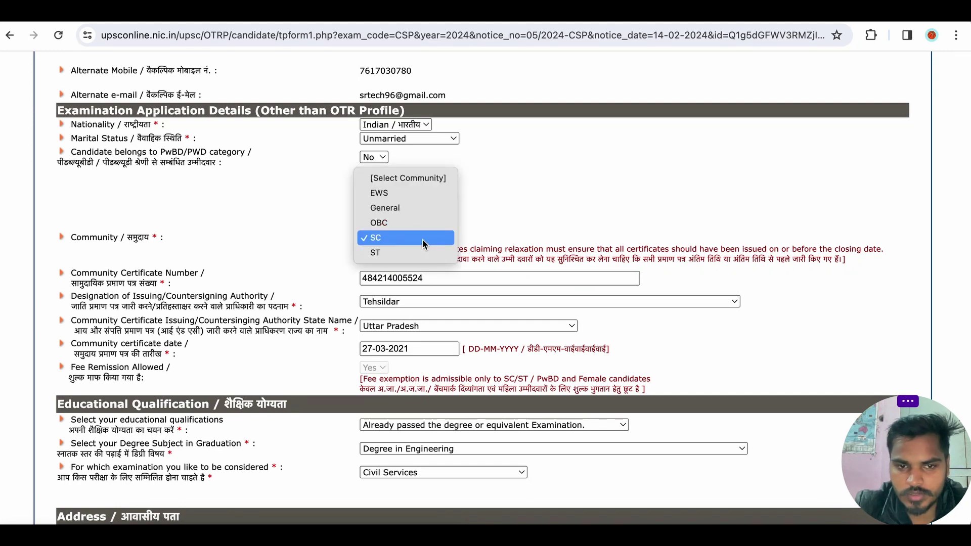
pyautogui.click(423, 239)
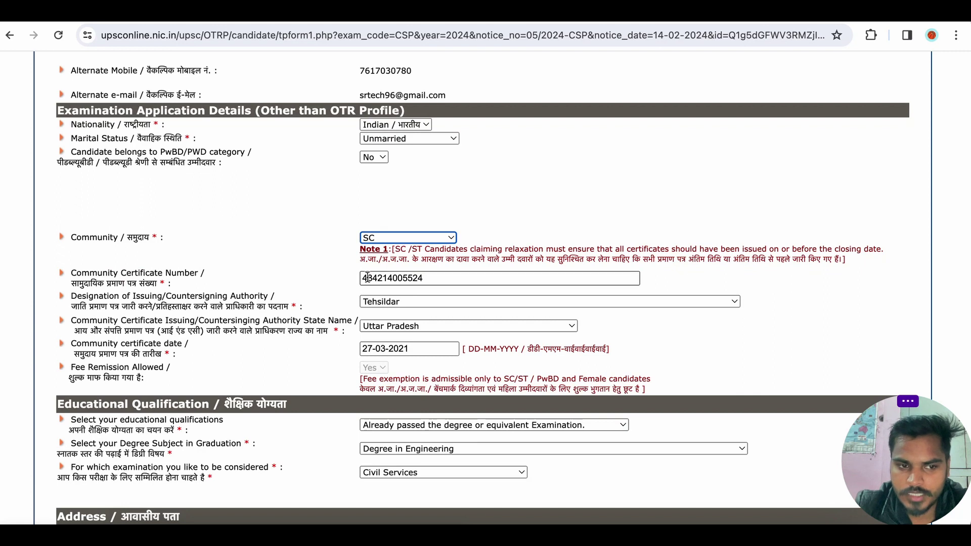
pyautogui.scroll(-1, 417, 276)
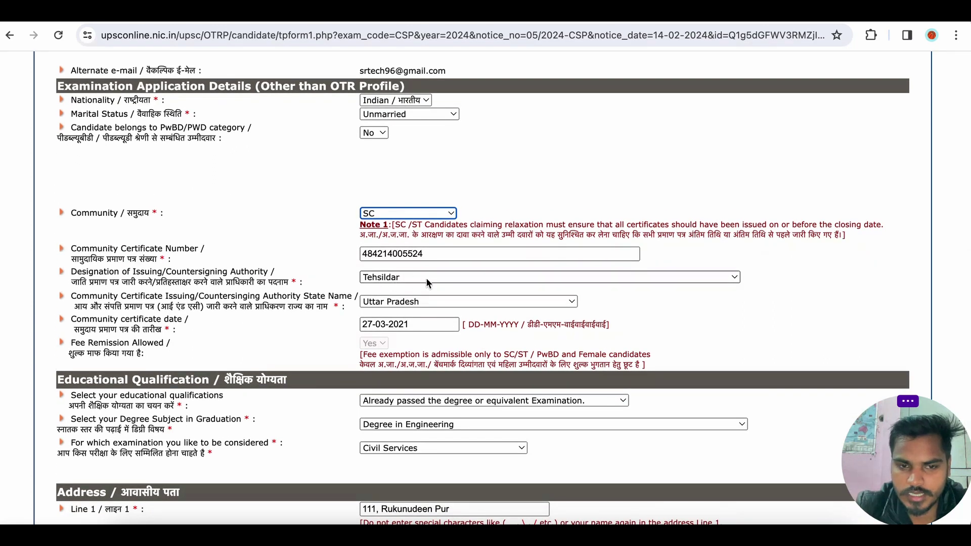
pyautogui.scroll(-1, 432, 279)
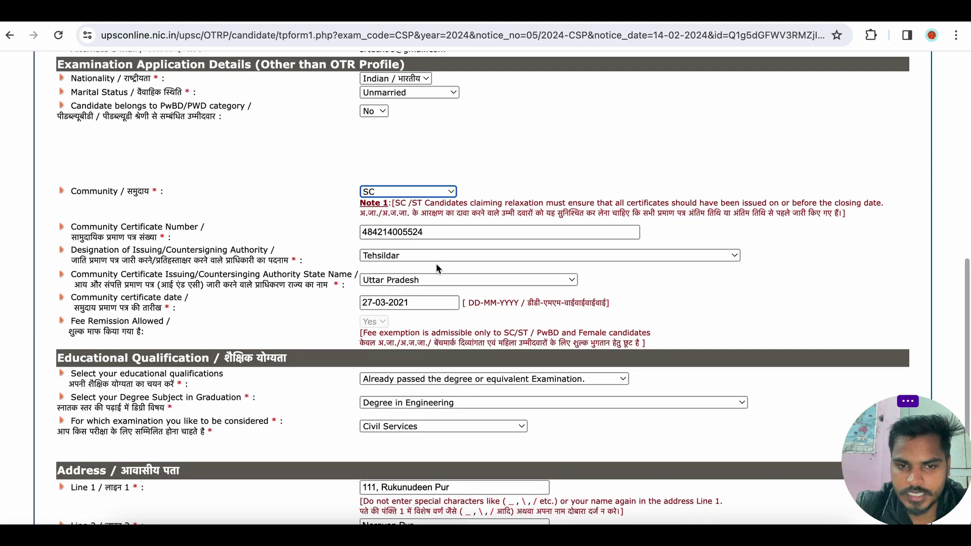
pyautogui.click(447, 255)
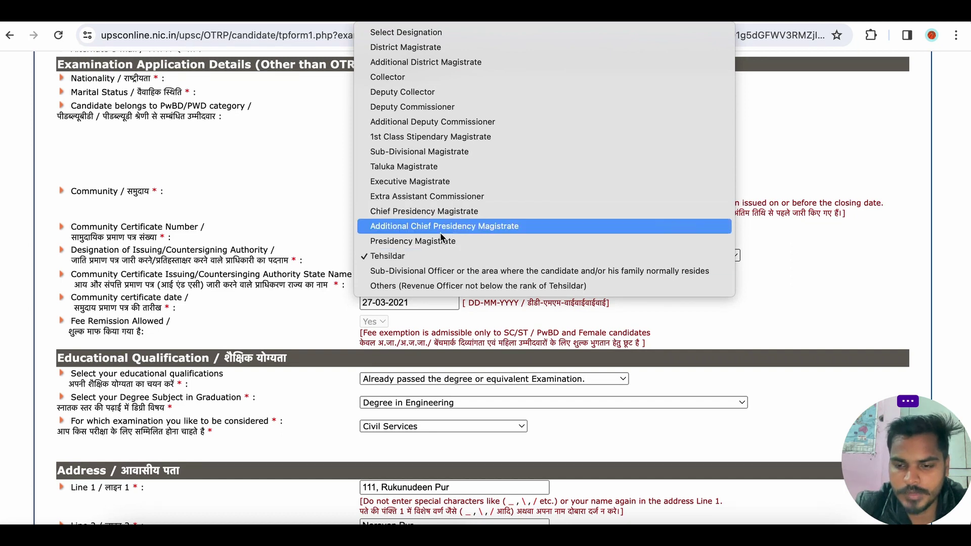
pyautogui.click(407, 256)
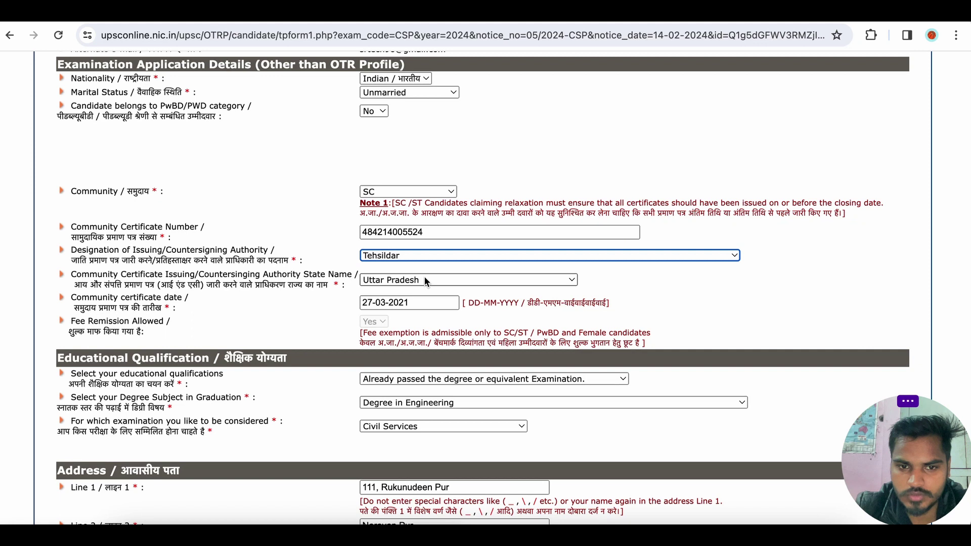
pyautogui.click(417, 302)
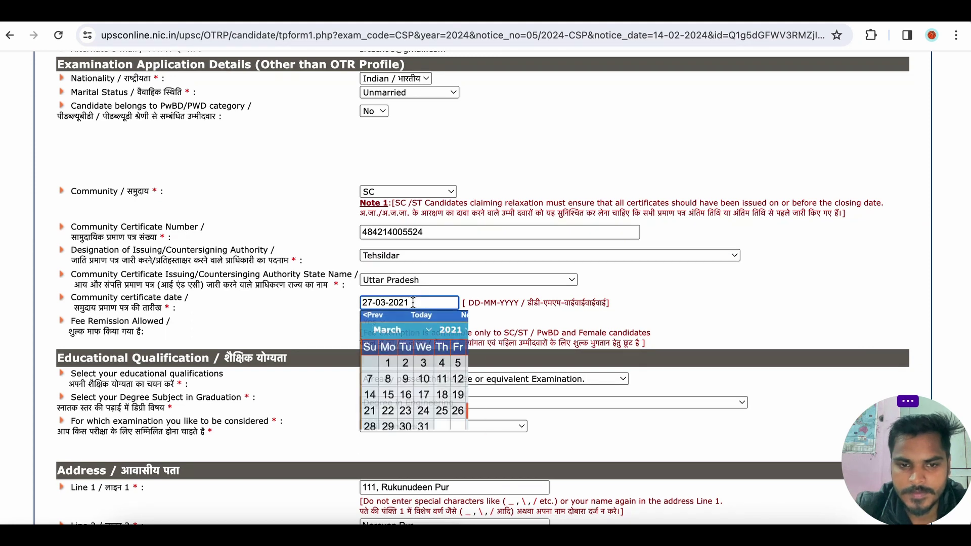
pyautogui.click(313, 313)
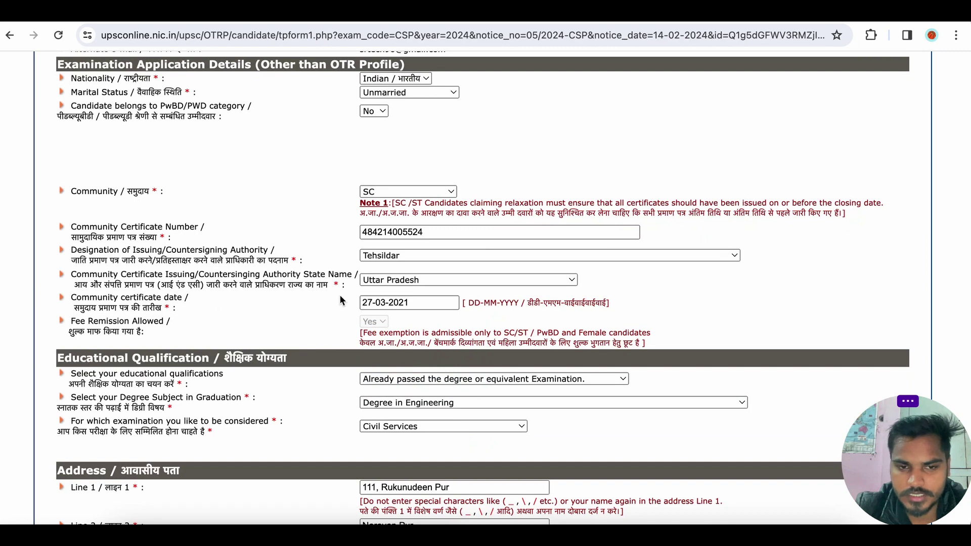
pyautogui.scroll(-1, 440, 301)
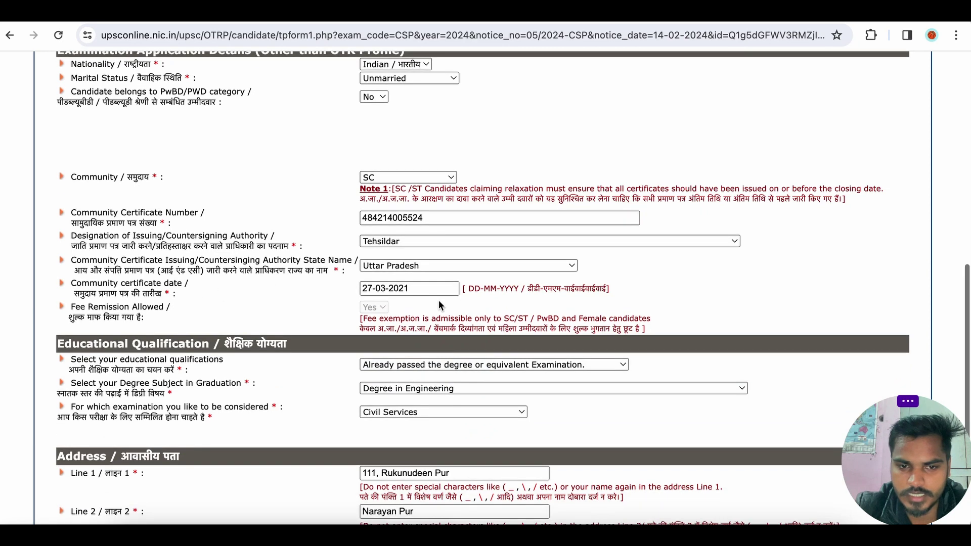
pyautogui.scroll(-2, 406, 291)
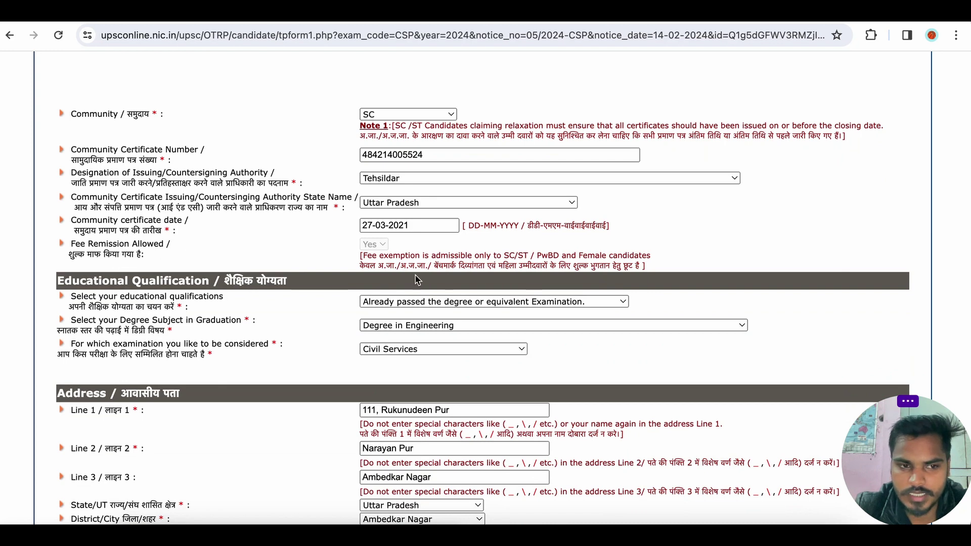
pyautogui.scroll(-1, 443, 275)
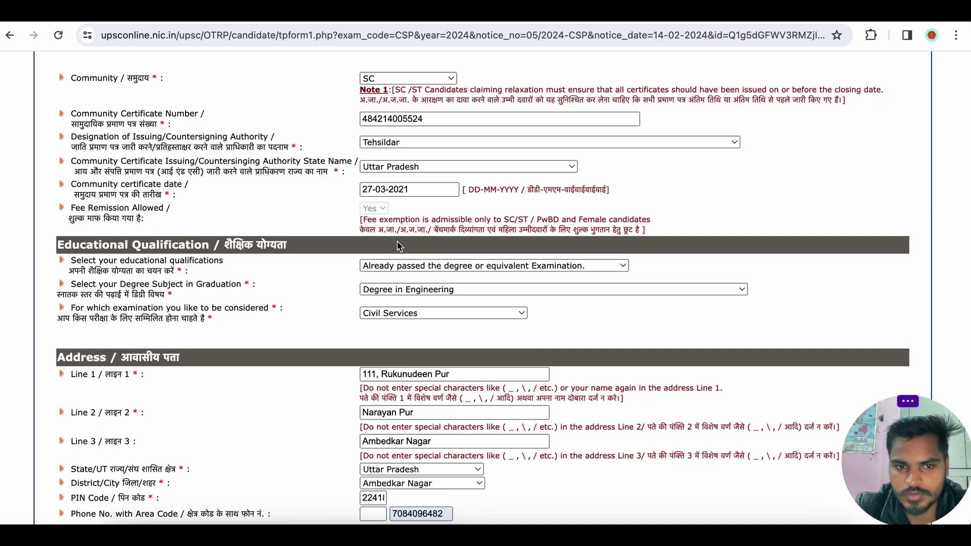
pyautogui.scroll(-1, 397, 241)
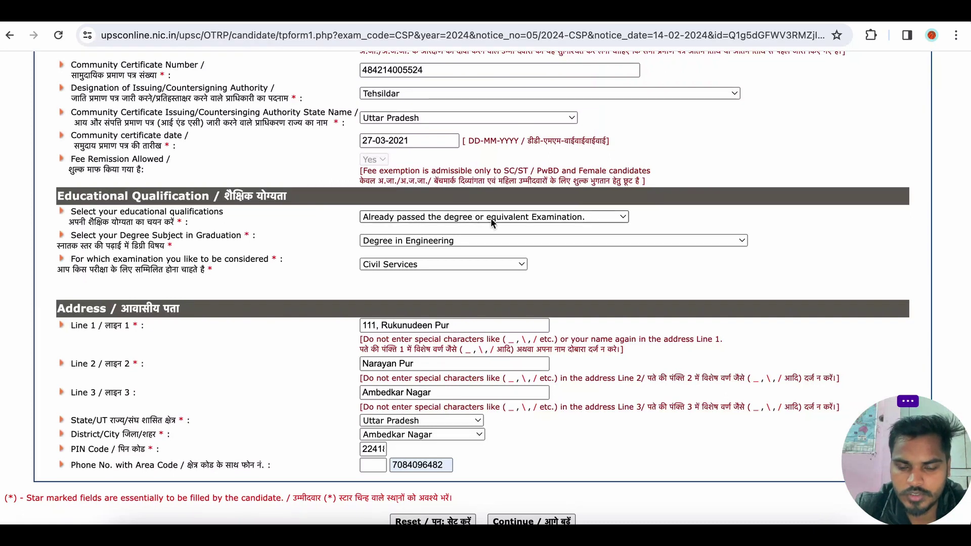
pyautogui.click(448, 243)
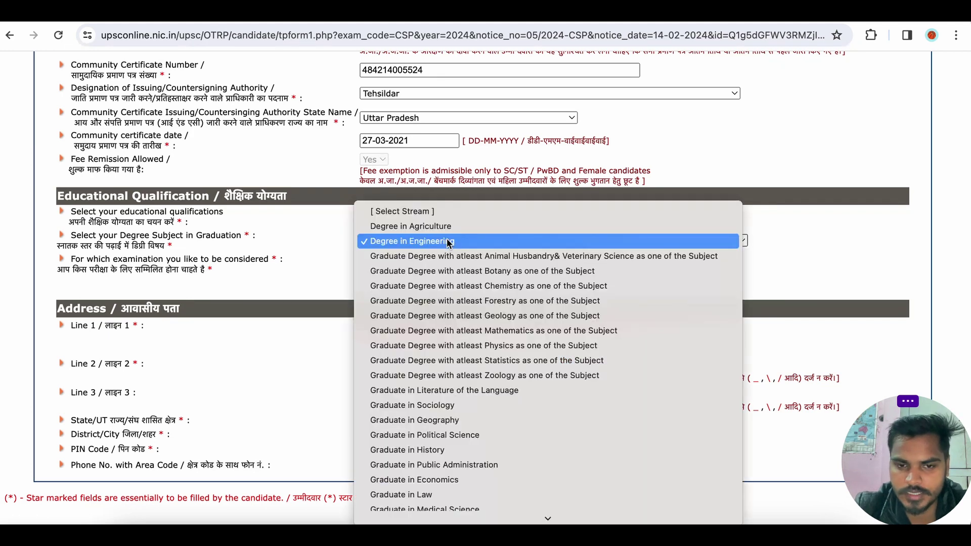
# Step: Keep Degree in Engineering as graduation subject and try Indian Forest Service, accepting its warning
pyautogui.click(460, 241)
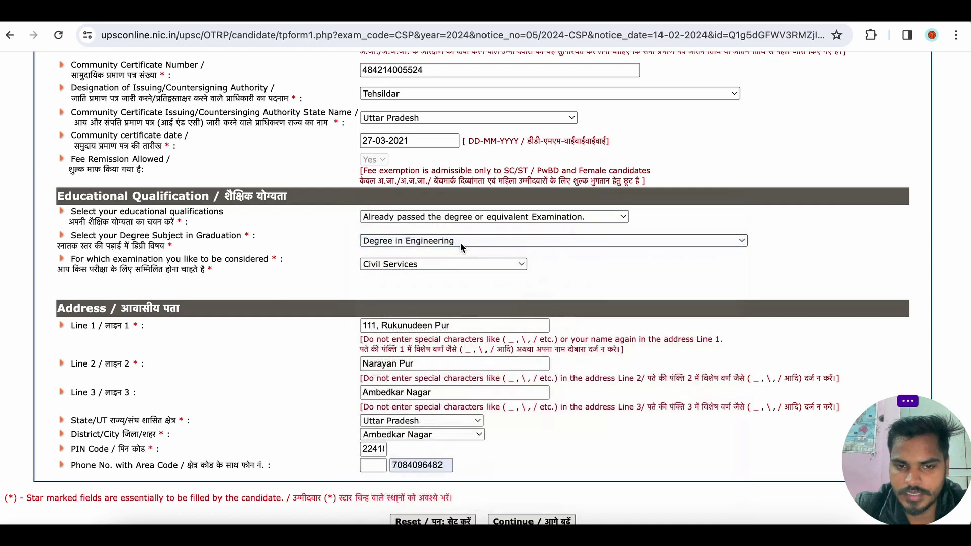
pyautogui.click(460, 242)
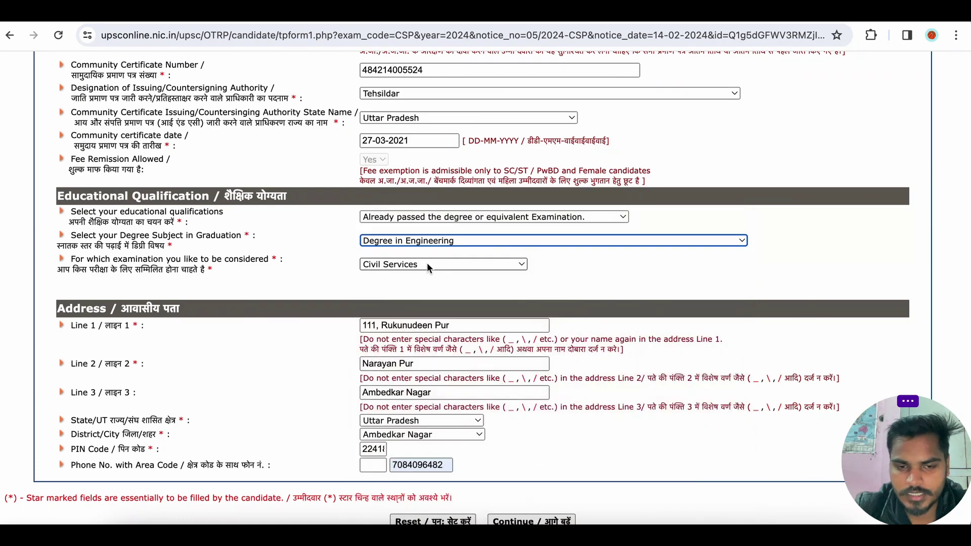
pyautogui.click(427, 263)
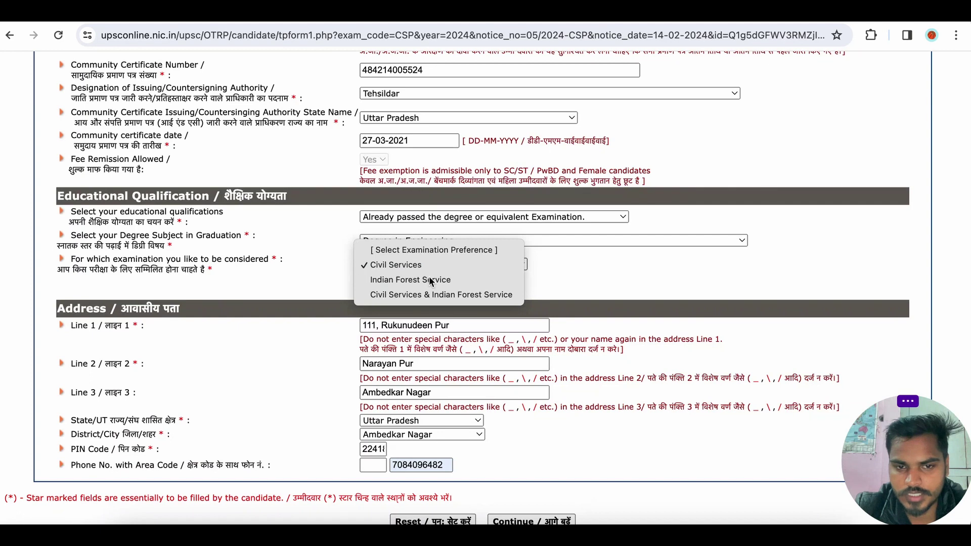
pyautogui.click(429, 278)
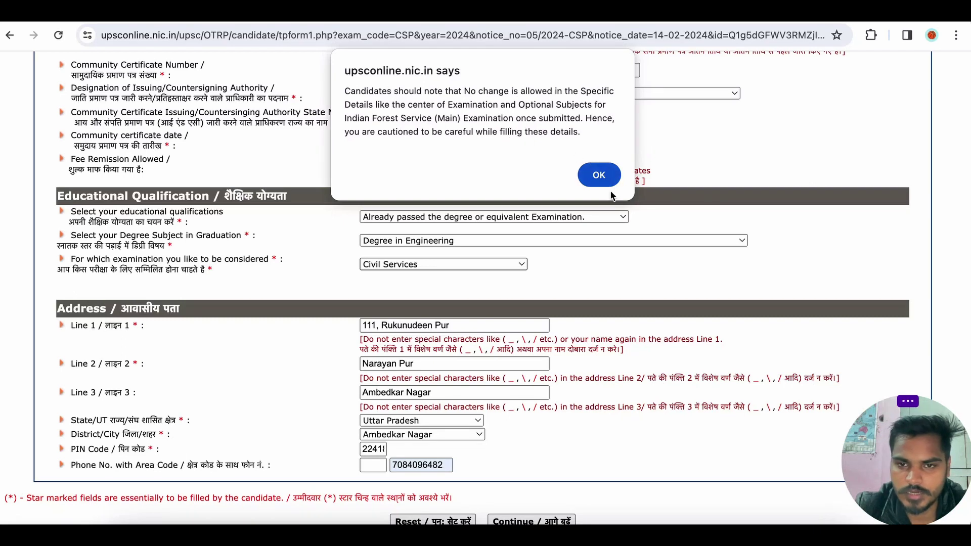
pyautogui.click(600, 179)
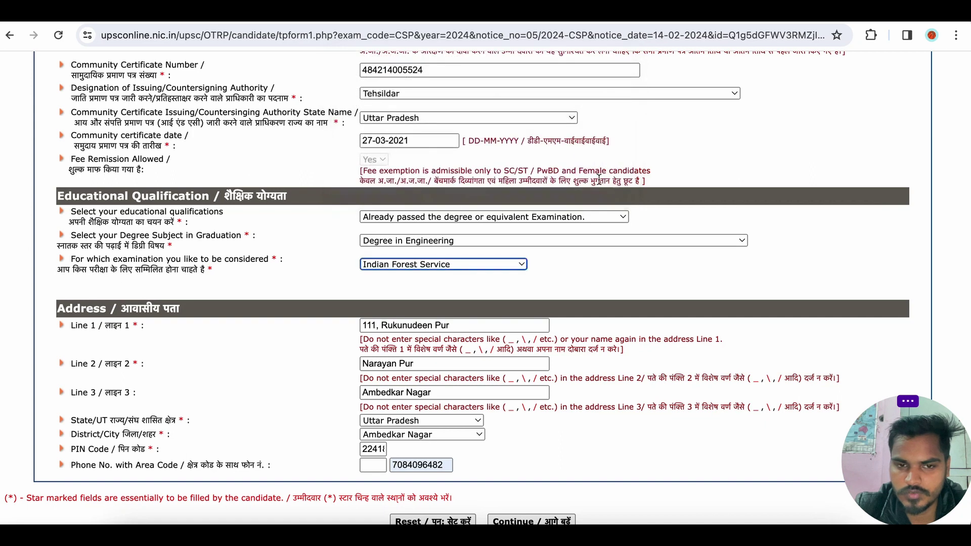
# Step: Switch to Civil Services, then settle on Civil Services & Indian Forest Service, accepting each warning
pyautogui.click(470, 263)
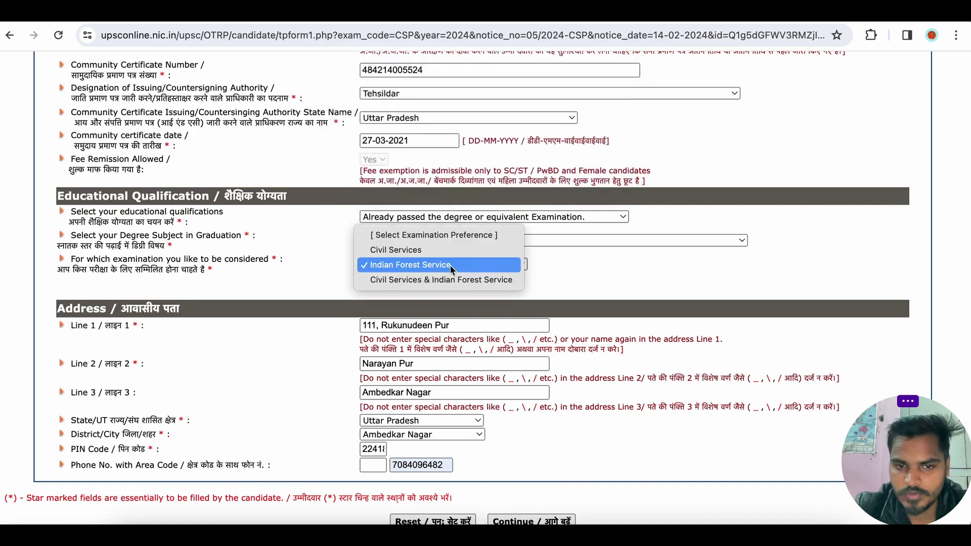
pyautogui.click(423, 251)
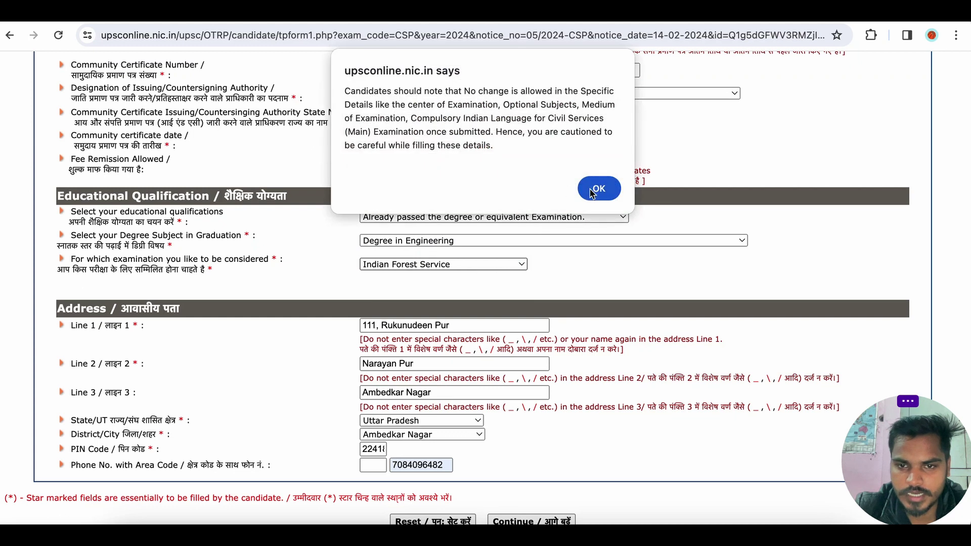
pyautogui.click(593, 192)
pyautogui.click(475, 263)
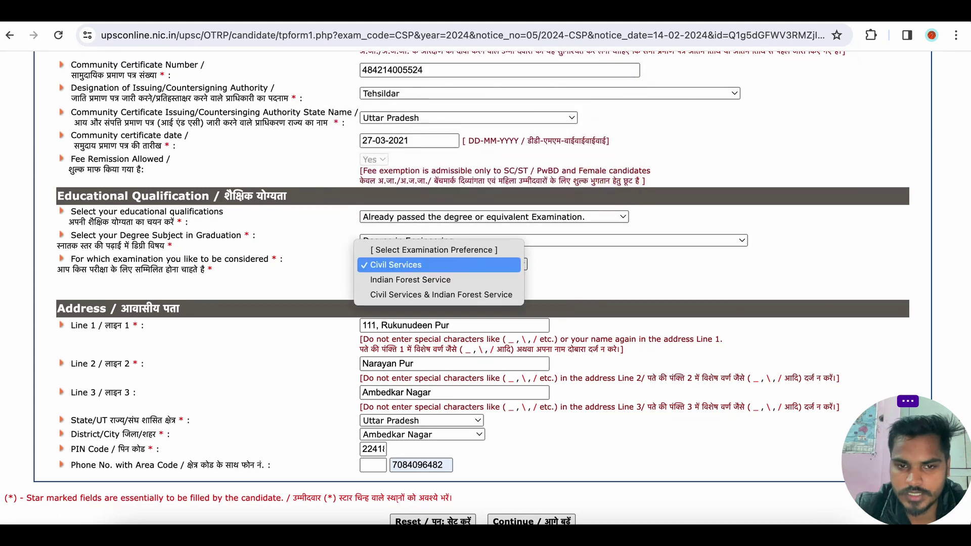
pyautogui.click(469, 294)
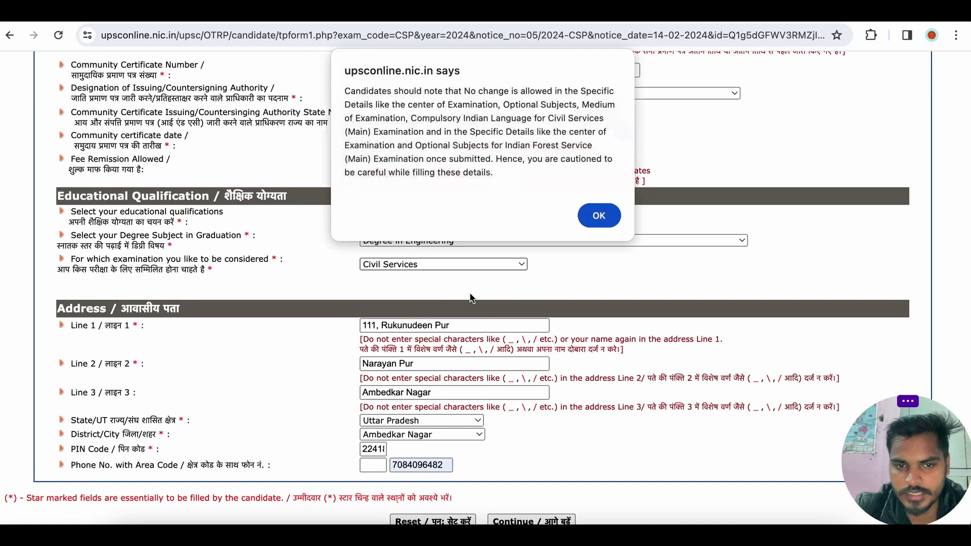
pyautogui.click(599, 217)
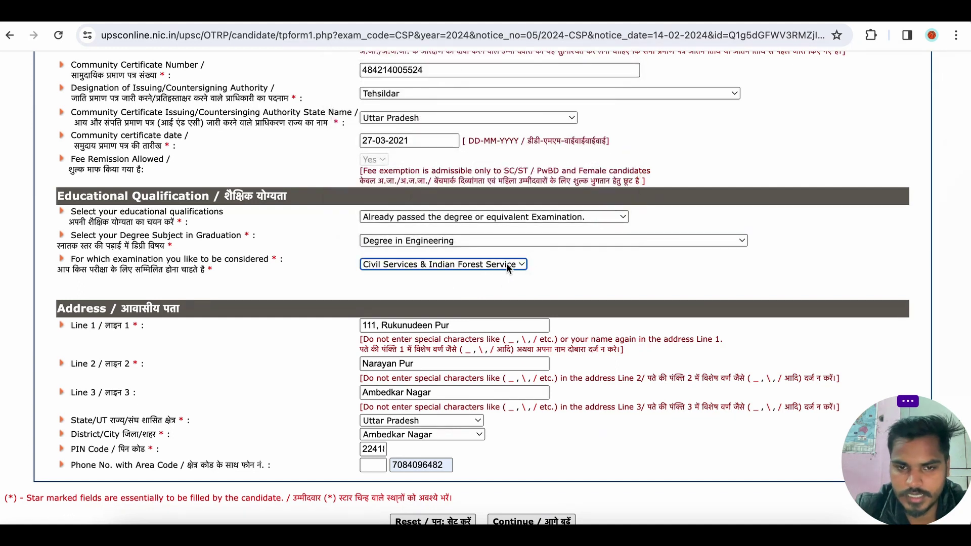
# Step: Enter +91 as the phone area code and continue to the Other Details page
pyautogui.scroll(-2, 507, 268)
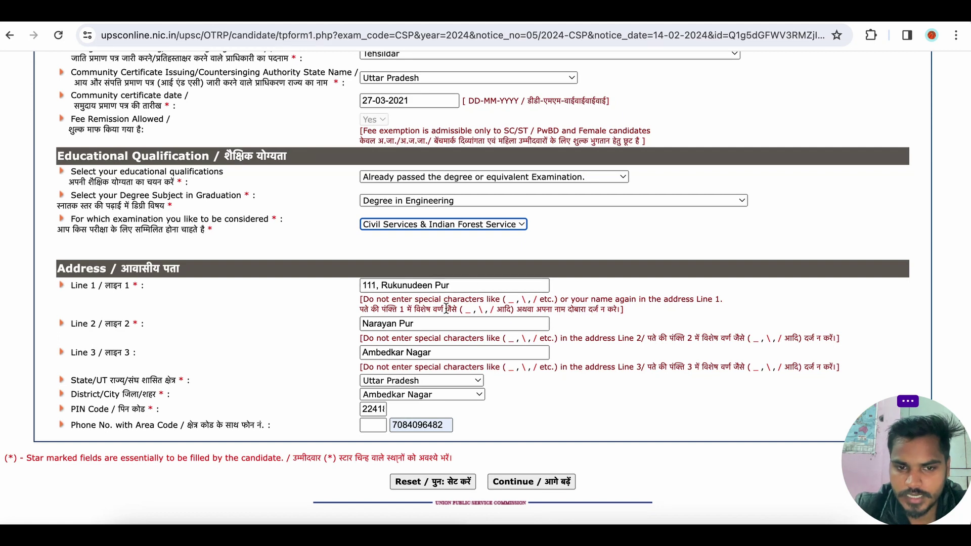
pyautogui.click(434, 322)
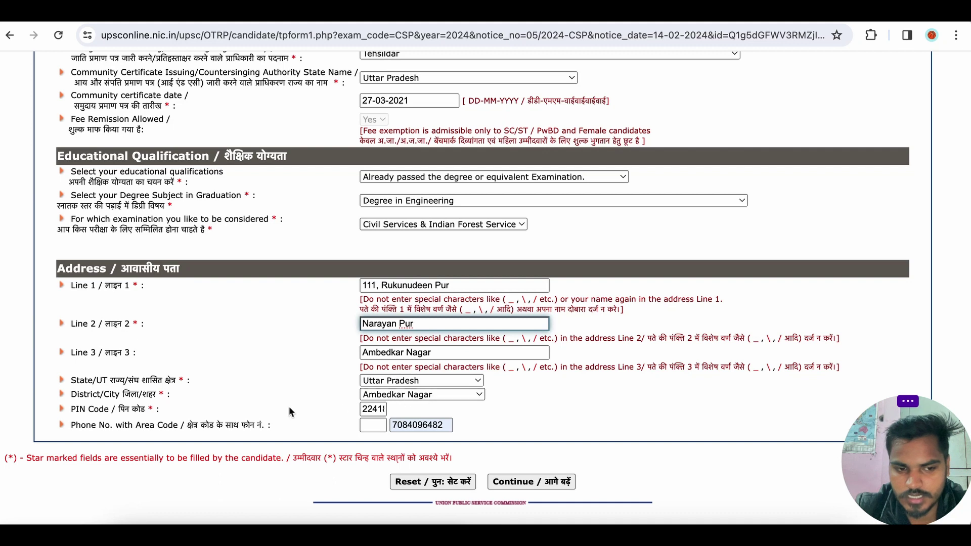
pyautogui.click(376, 427)
pyautogui.write('91')
pyautogui.press('BackSpace')
pyautogui.write('+91')
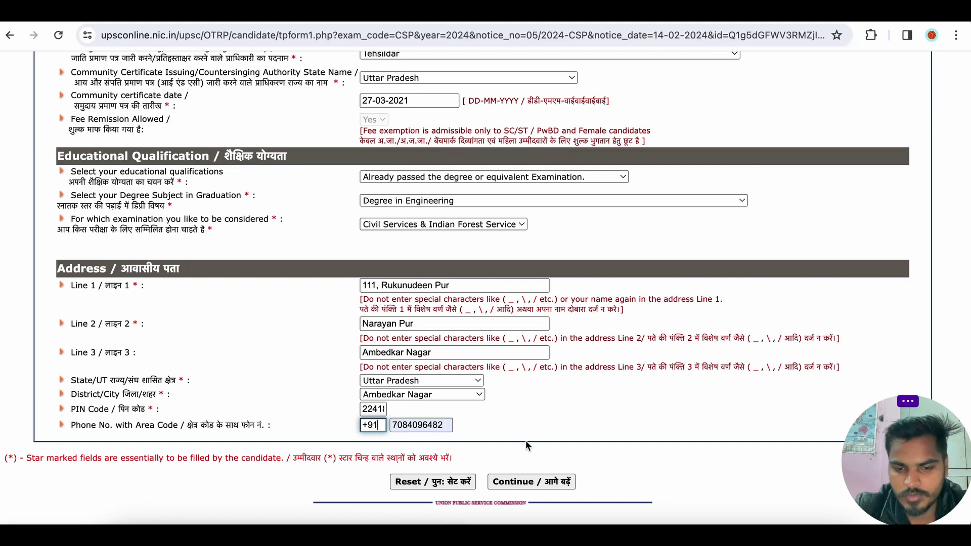
pyautogui.click(536, 482)
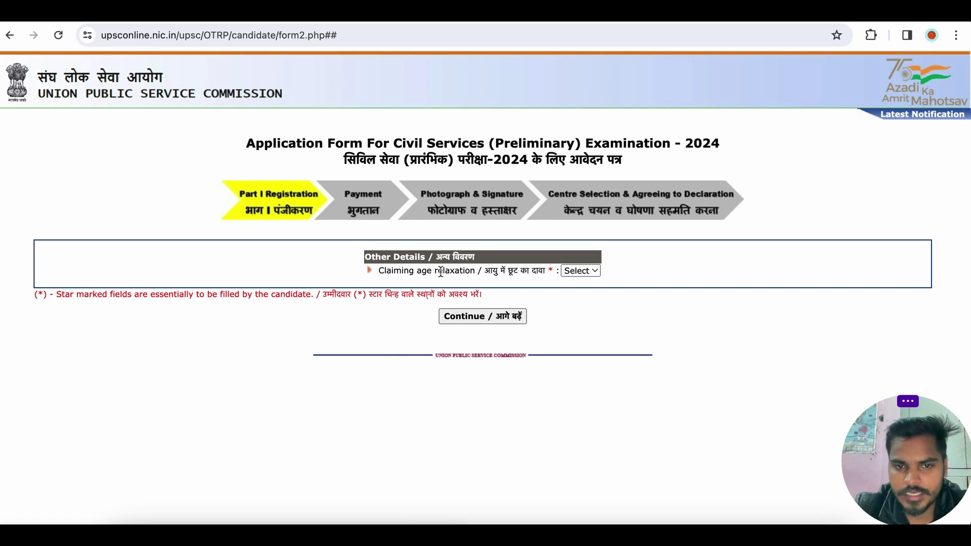
# Step: Answer Yes to claiming age relaxation, revealing the category code row
pyautogui.click(580, 273)
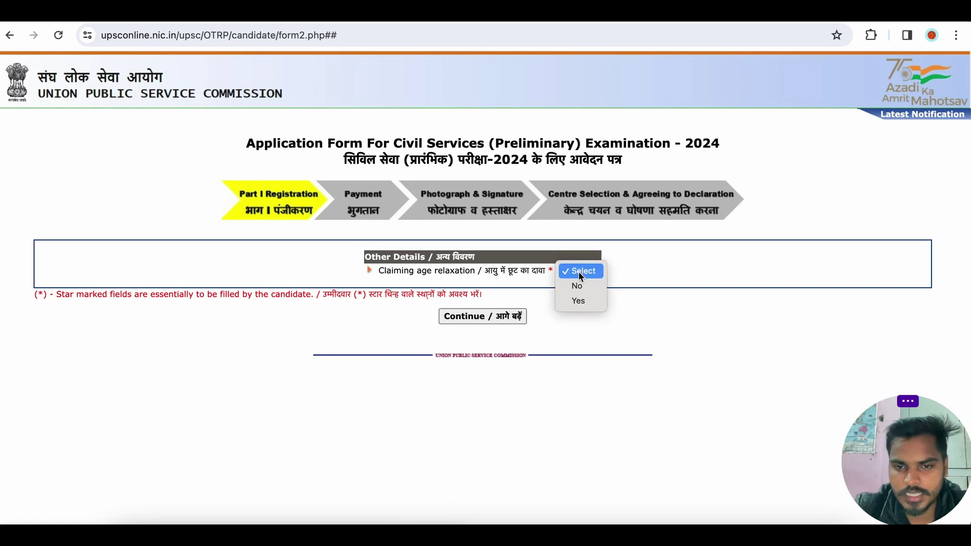
pyautogui.click(581, 282)
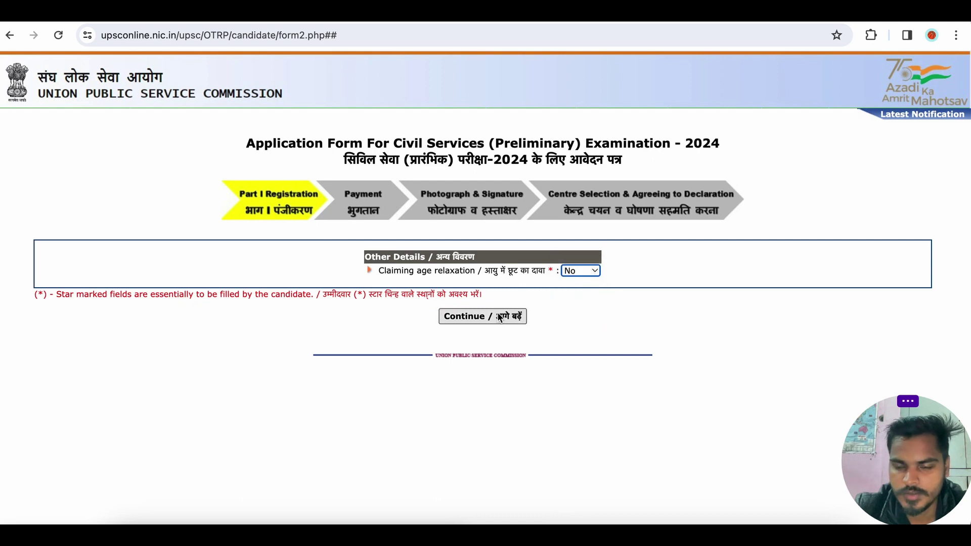
pyautogui.click(574, 277)
pyautogui.click(577, 273)
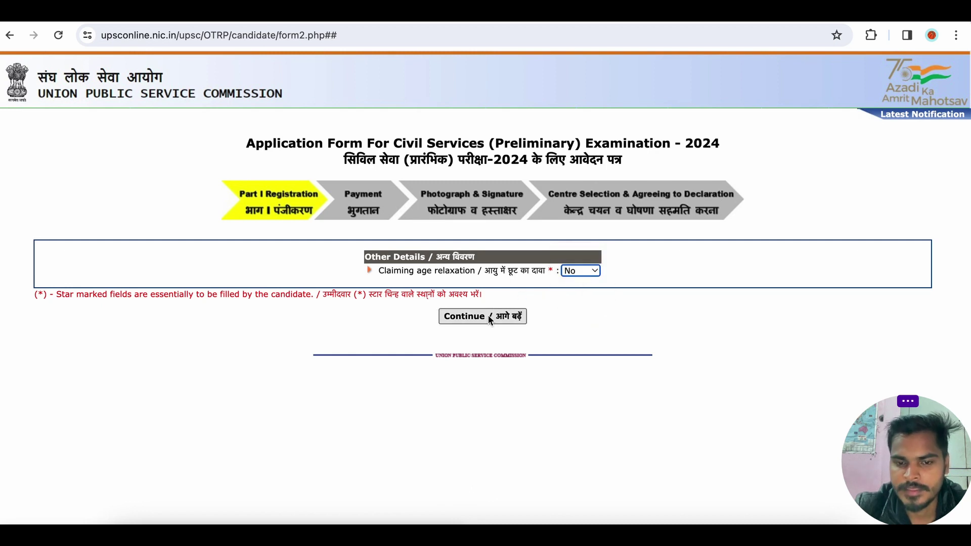
pyautogui.click(578, 270)
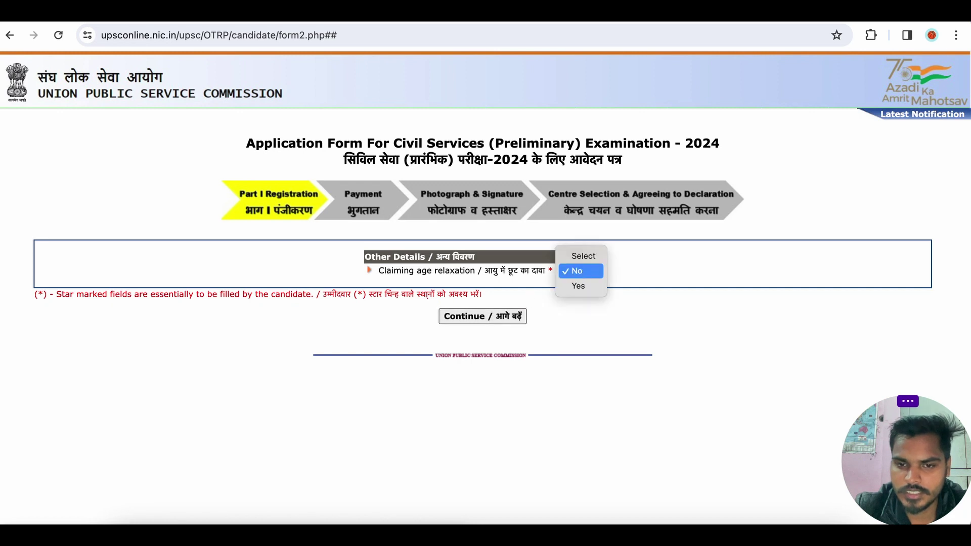
pyautogui.click(585, 286)
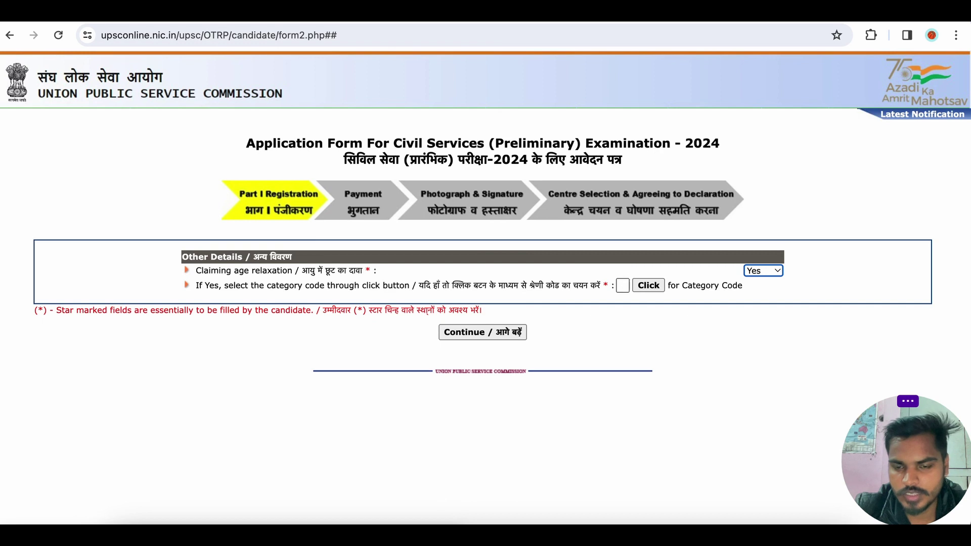
# Step: View the SC age-relaxation category codes, then go back a page
pyautogui.click(625, 284)
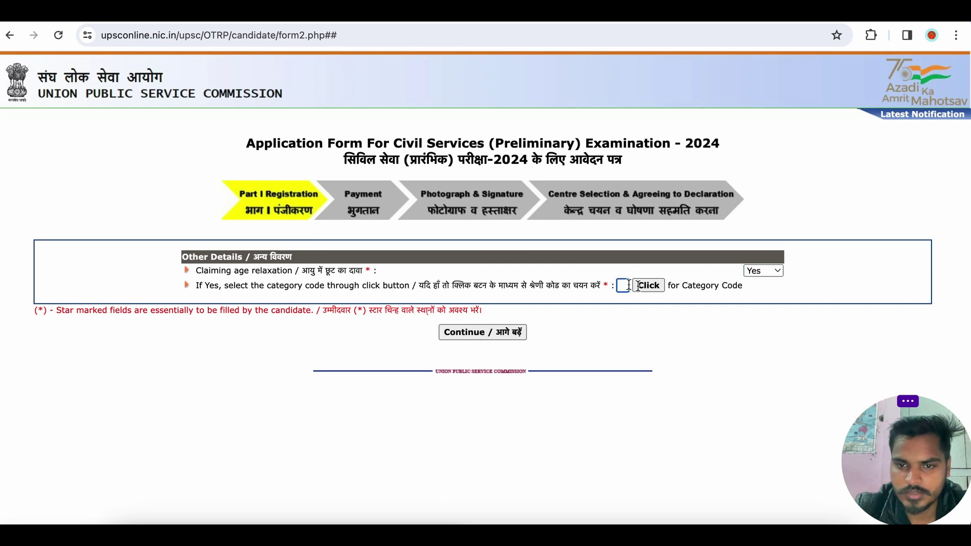
pyautogui.click(647, 286)
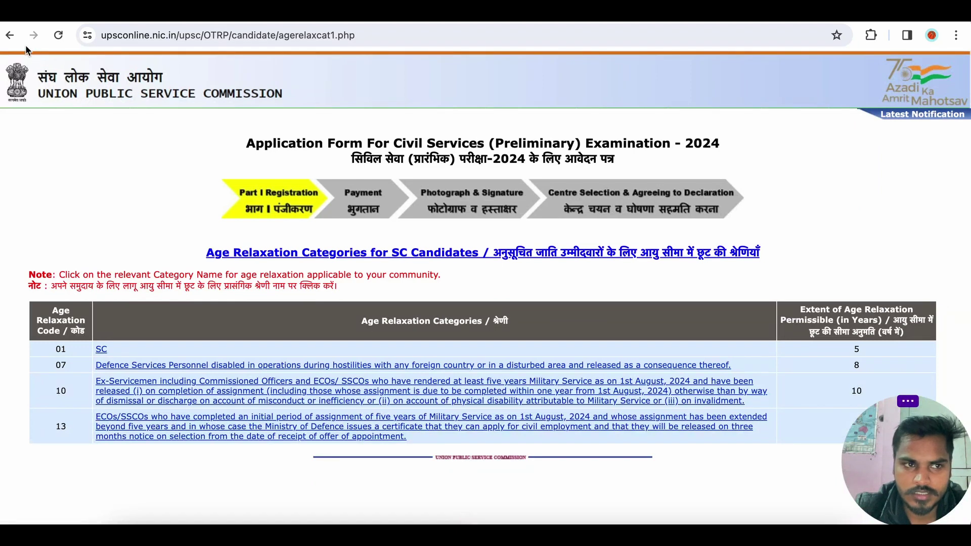
pyautogui.click(10, 39)
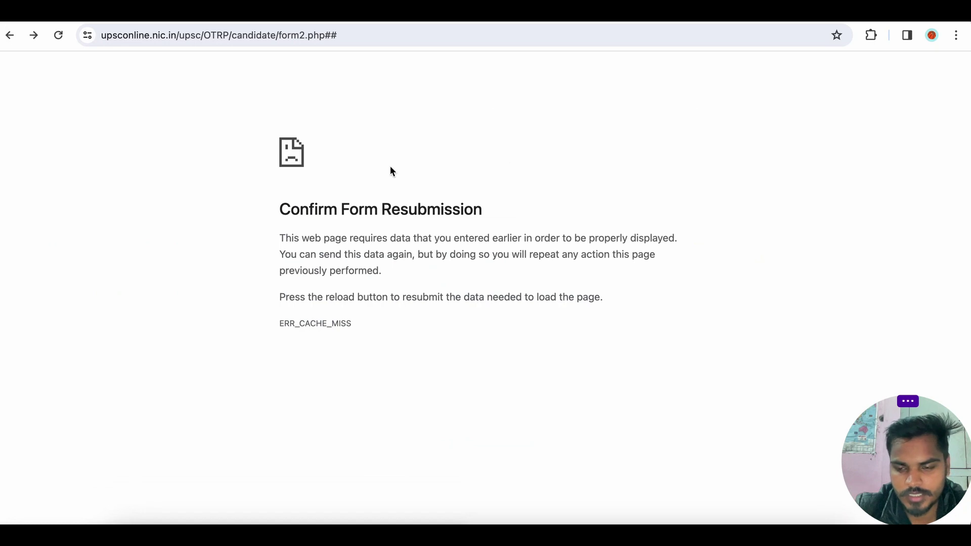
# Step: Go back again to reload the application form at the photo identity card section
pyautogui.click(12, 41)
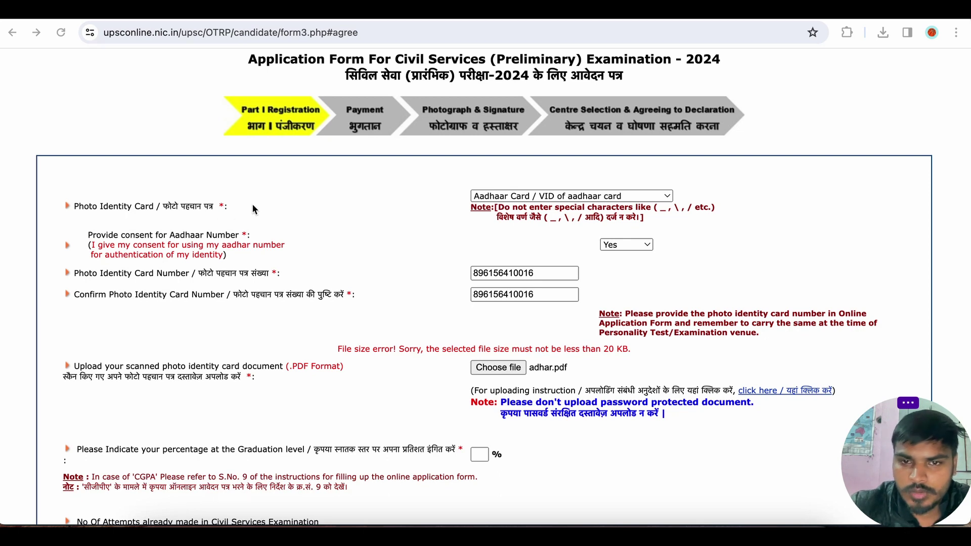
pyautogui.click(507, 199)
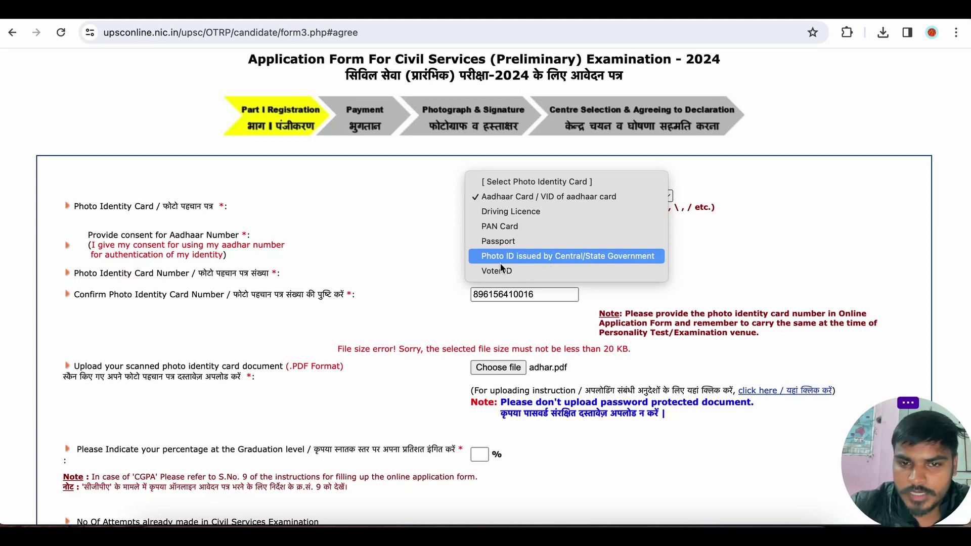
pyautogui.click(556, 199)
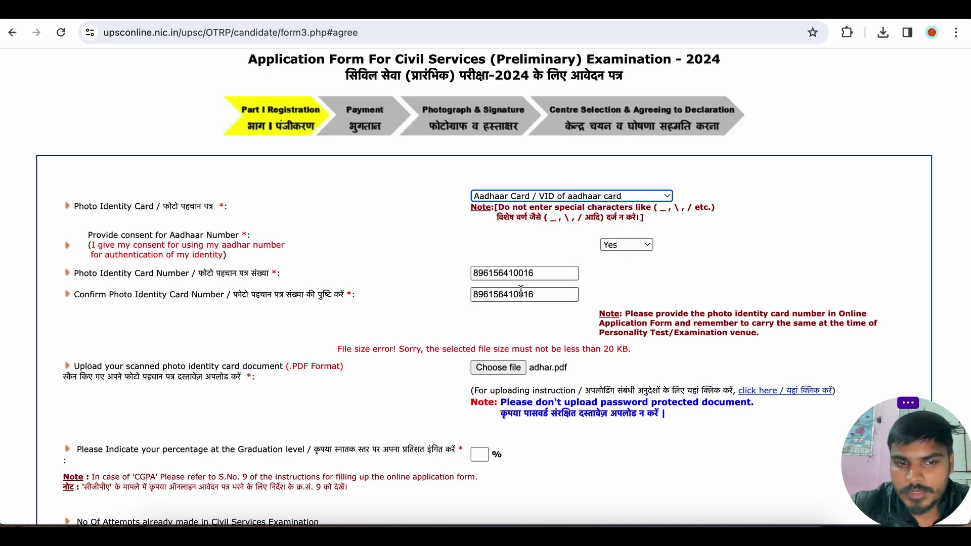
pyautogui.click(519, 293)
pyautogui.scroll(-1, 483, 295)
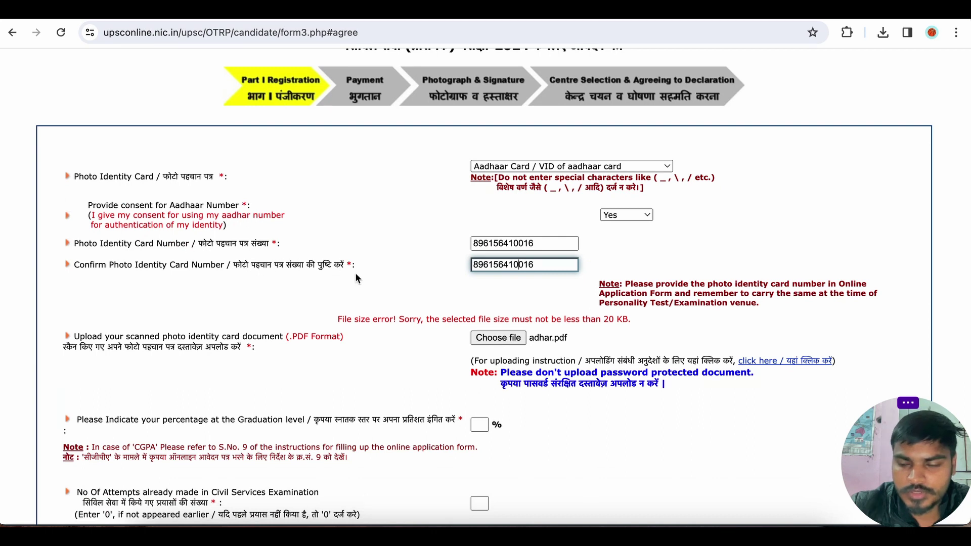
pyautogui.scroll(-3, 437, 266)
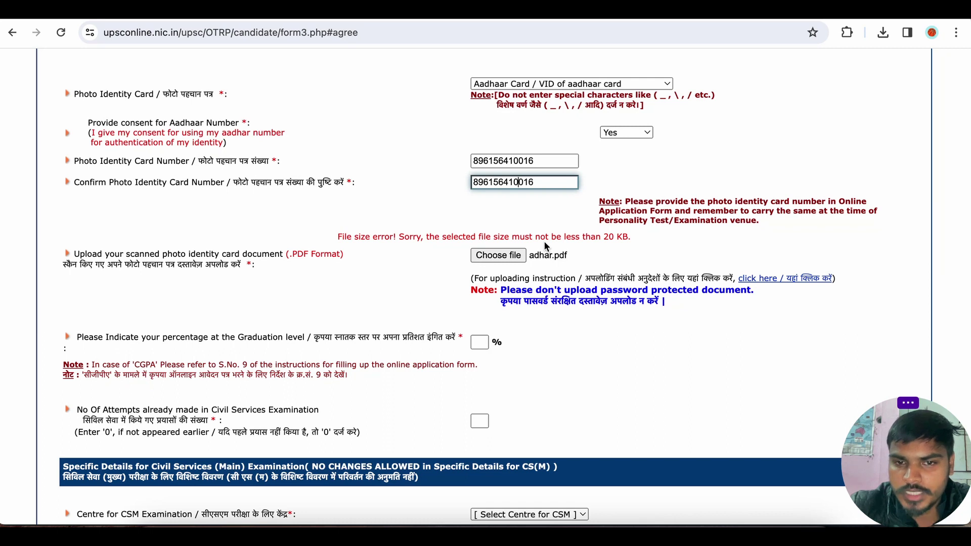
# Step: Upload adhaar_card.pdf from Downloads as the scanned photo identity card document
pyautogui.click(508, 258)
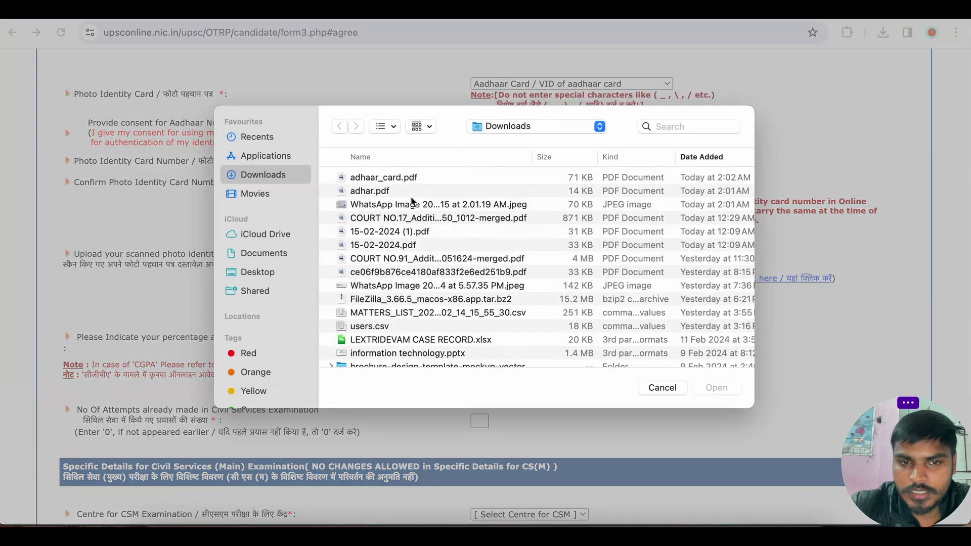
pyautogui.doubleClick(396, 178)
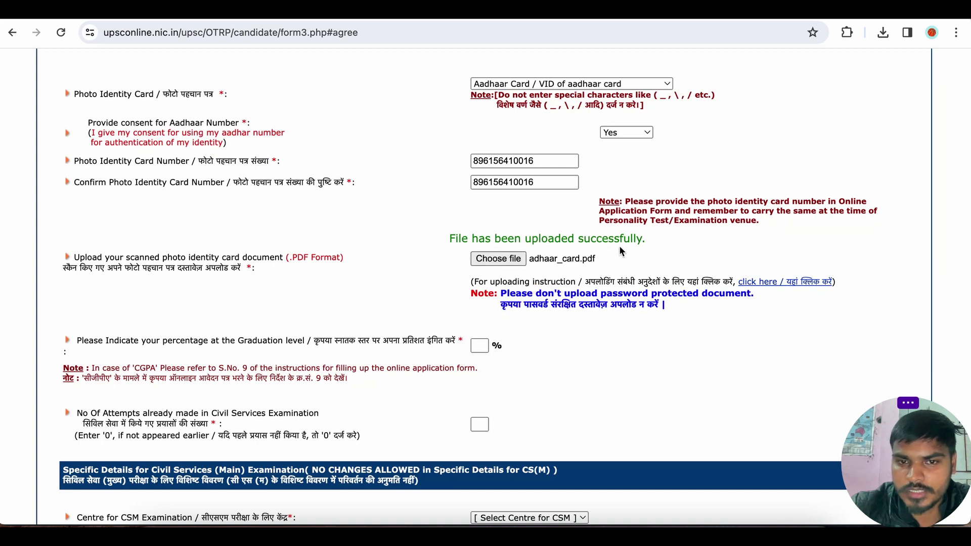
pyautogui.scroll(-3, 619, 245)
# Step: Enter 77 as the graduation percentage and 0 previous Civil Services attempts
pyautogui.click(483, 251)
pyautogui.write('77')
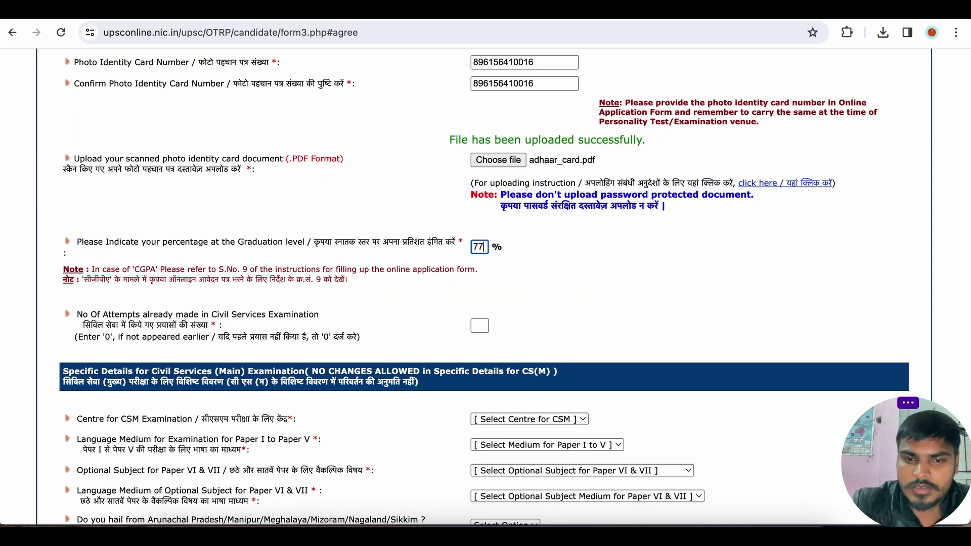
pyautogui.click(478, 325)
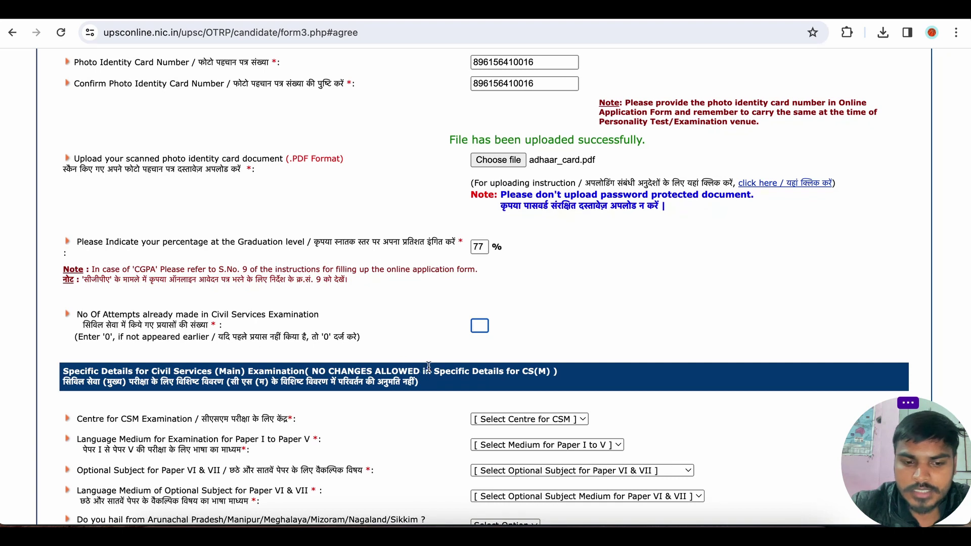
pyautogui.write('0')
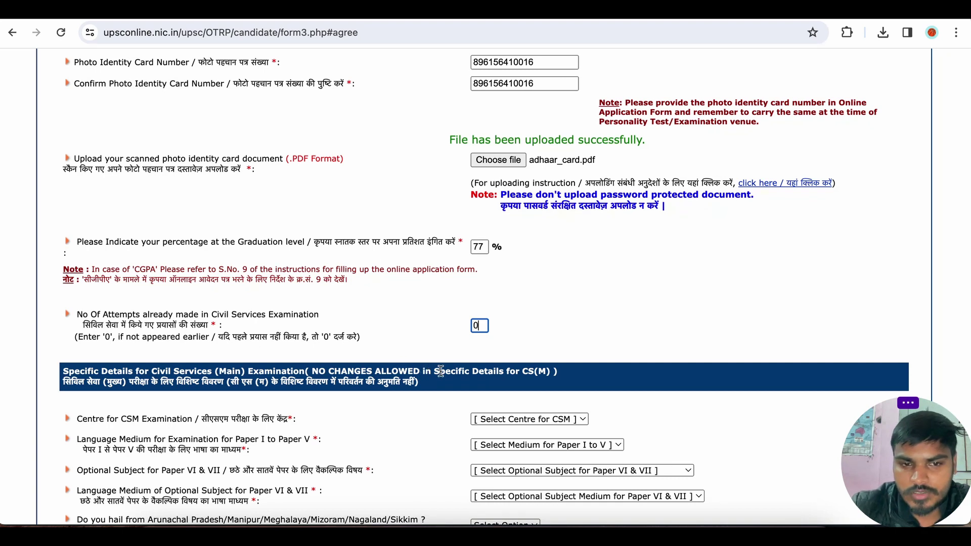
pyautogui.scroll(-1, 438, 370)
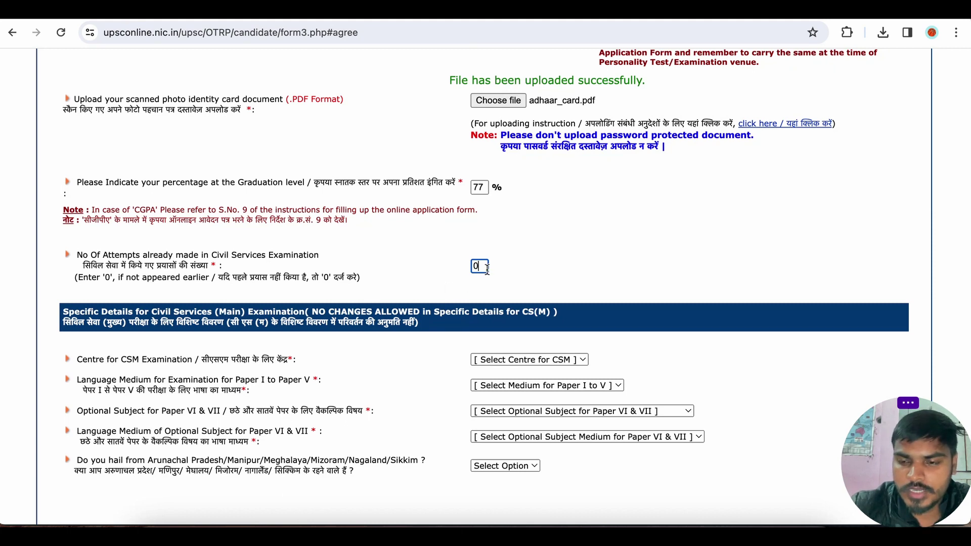
# Step: Set the Civil Services (Main) centre to Lucknow and the Papers I–V medium to HINDI
pyautogui.scroll(-3, 439, 287)
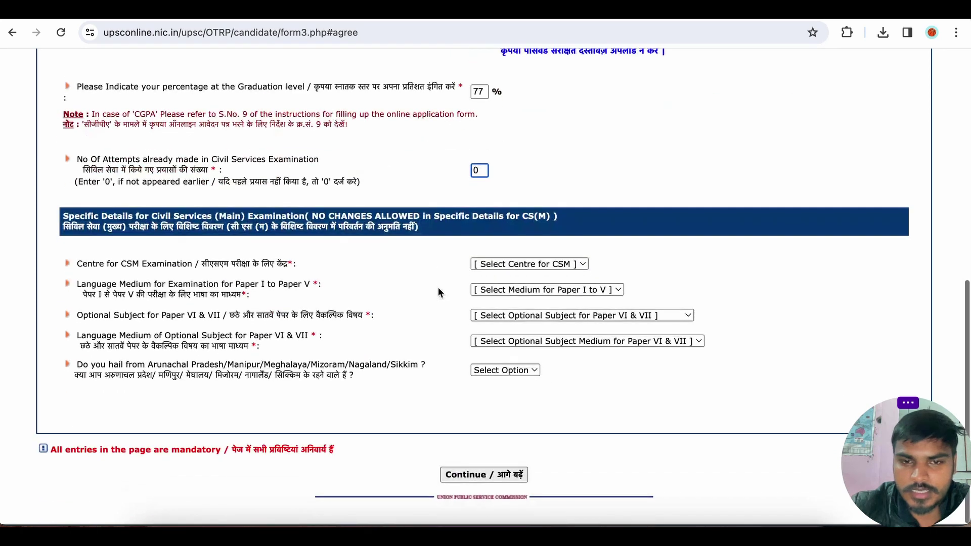
pyautogui.click(505, 266)
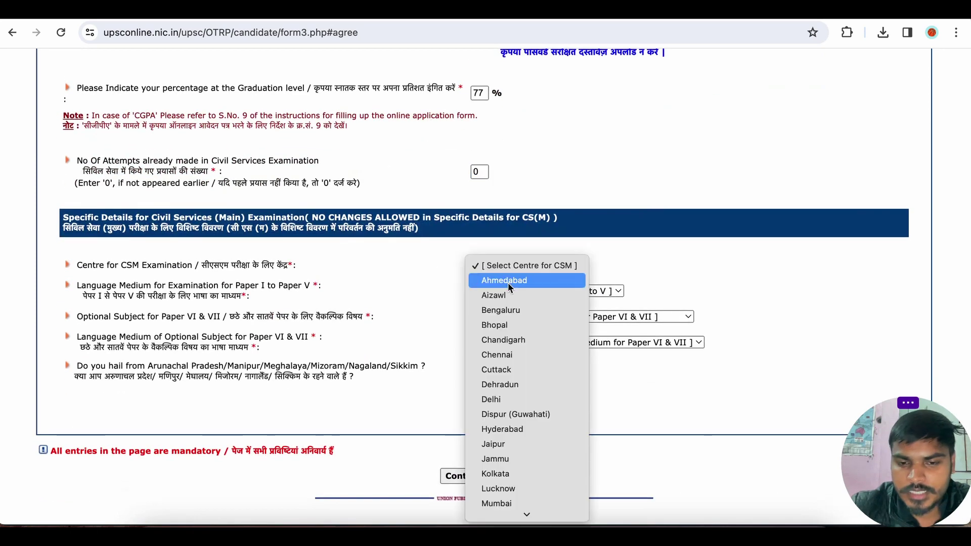
pyautogui.scroll(-2, 522, 412)
pyautogui.scroll(-1, 522, 412)
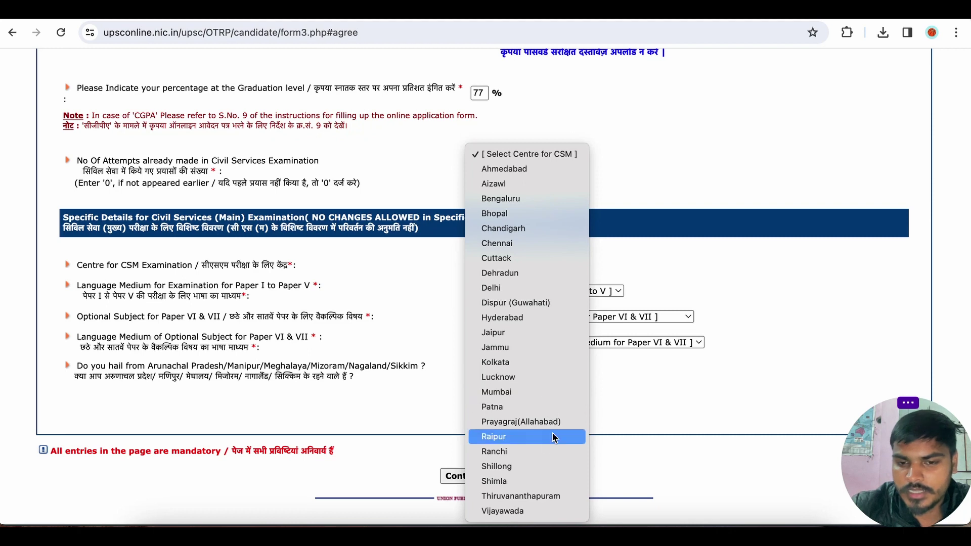
pyautogui.click(573, 379)
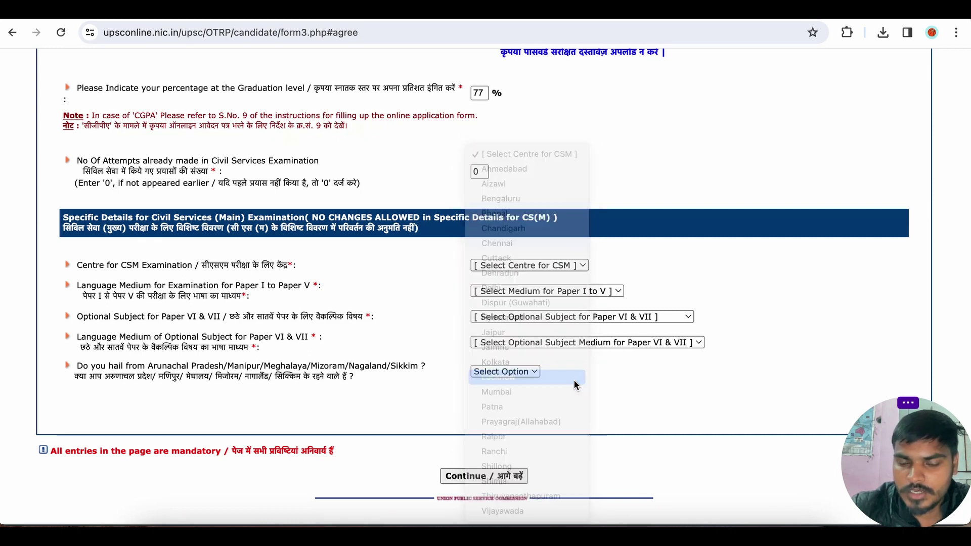
pyautogui.click(570, 293)
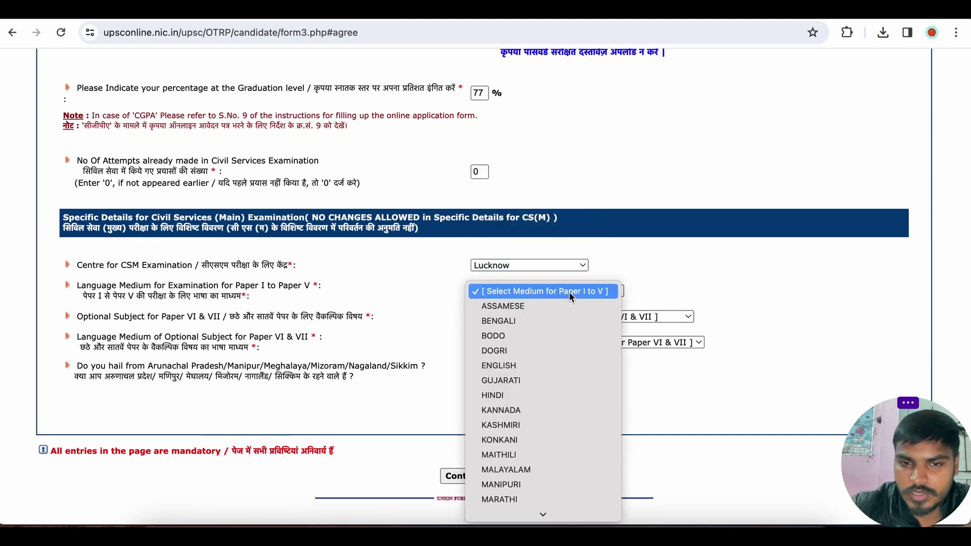
pyautogui.scroll(-5, 503, 427)
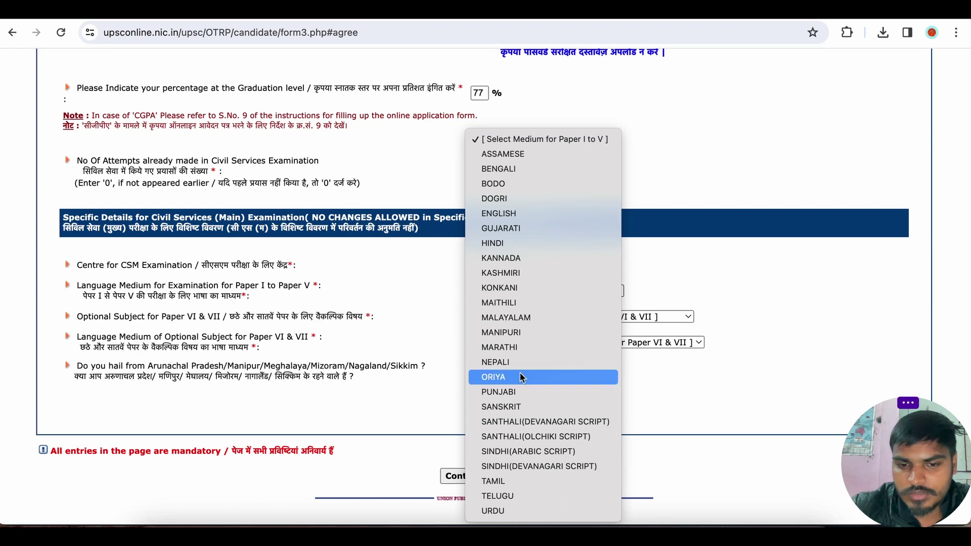
pyautogui.click(533, 244)
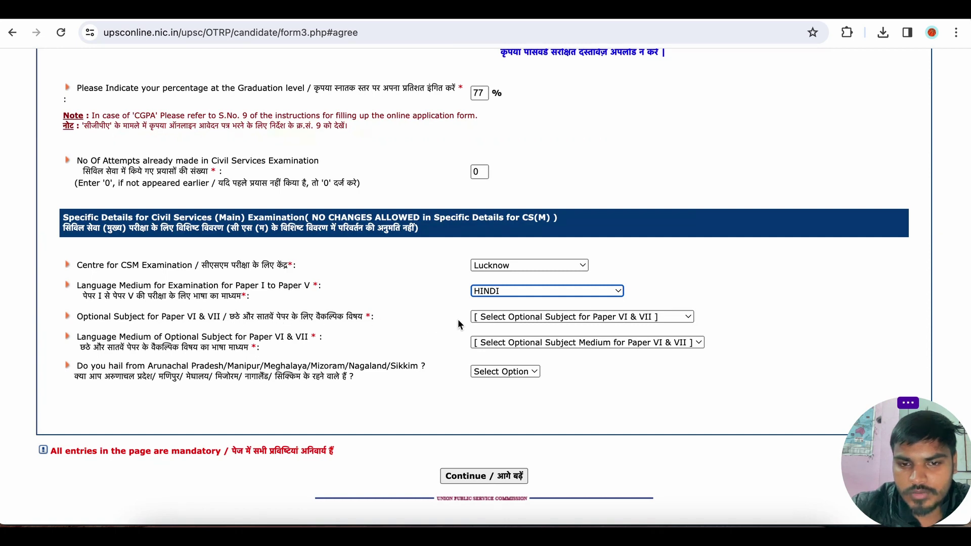
# Step: Choose MATHEMATICS as the optional subject with HINDI as its medium
pyautogui.click(504, 318)
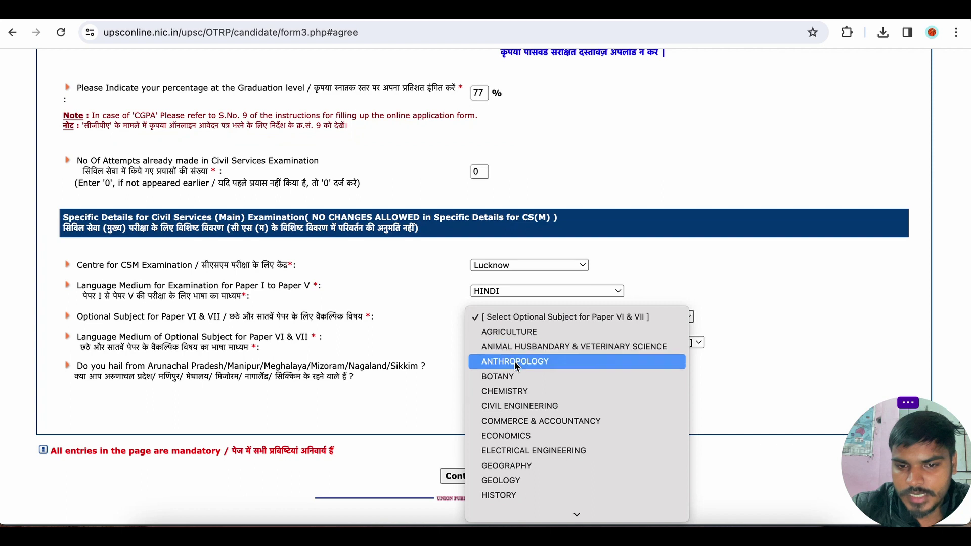
pyautogui.scroll(-5, 514, 362)
pyautogui.scroll(-3, 514, 362)
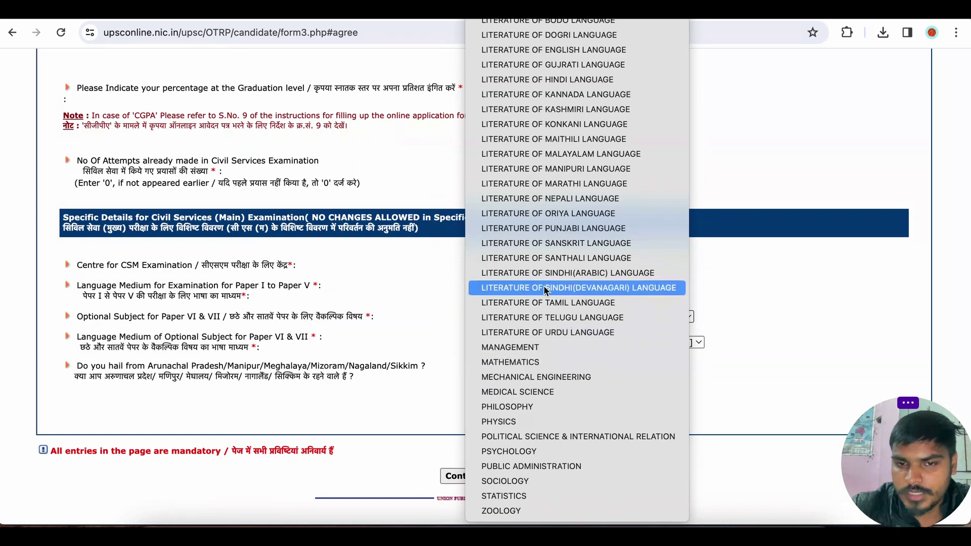
pyautogui.scroll(4, 547, 288)
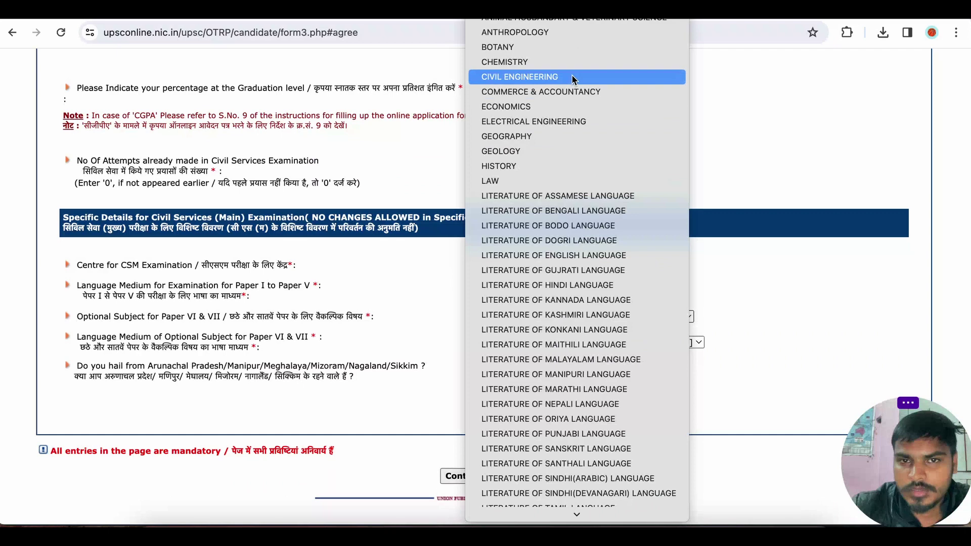
pyautogui.scroll(-5, 558, 253)
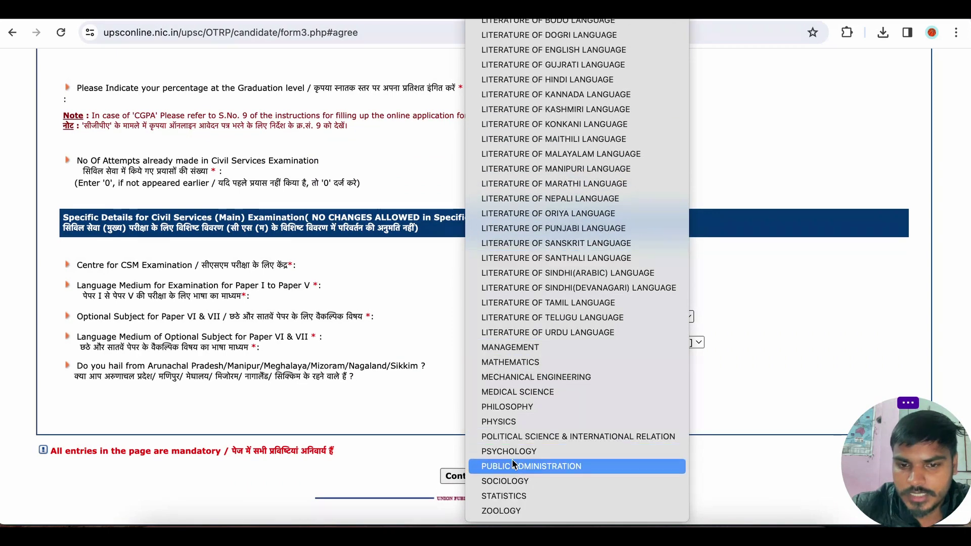
pyautogui.click(545, 362)
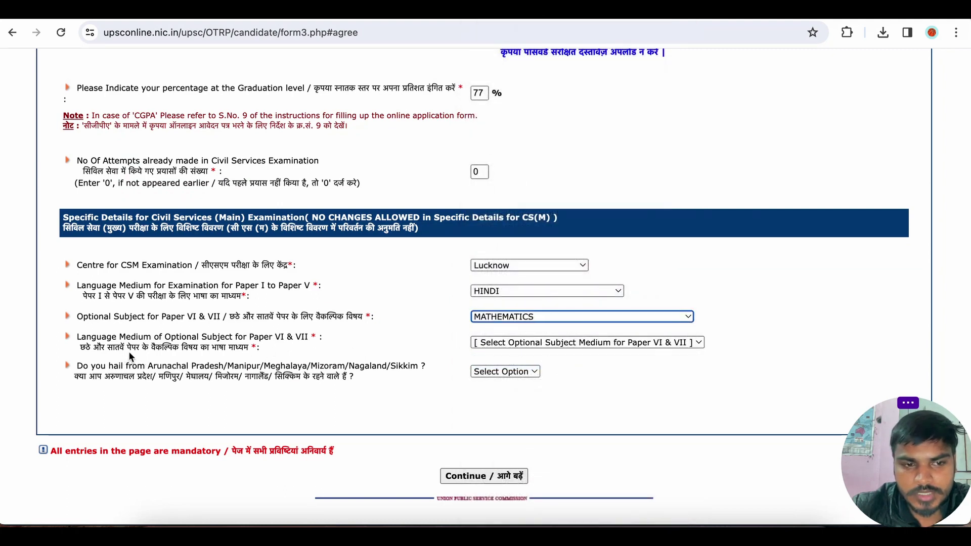
pyautogui.click(515, 342)
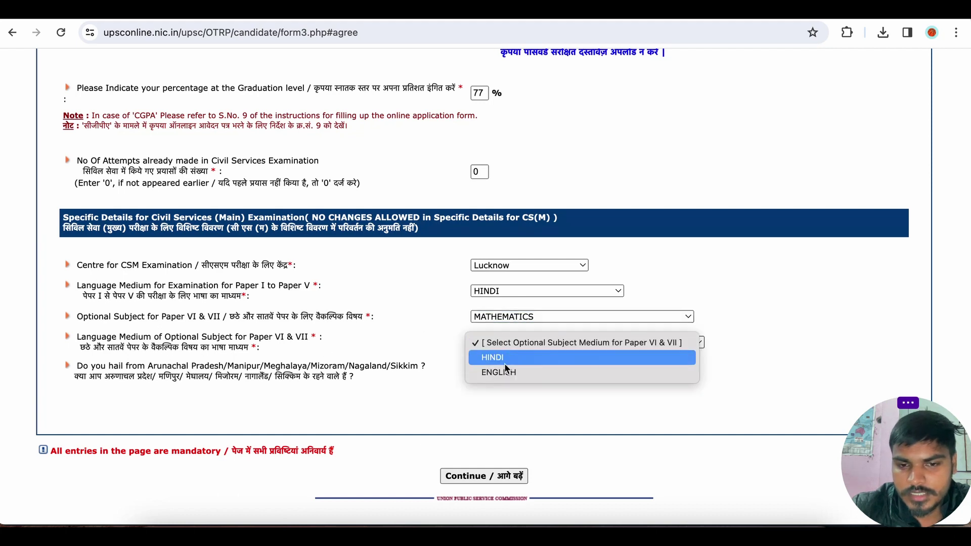
pyautogui.click(505, 362)
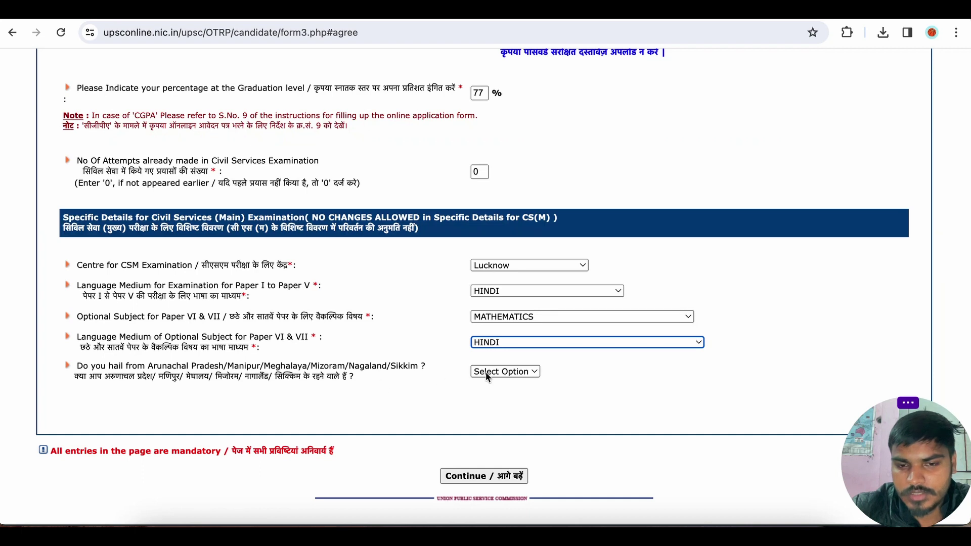
# Step: Answer No to the northeast-states question, pick HINDI for Paper A, and continue
pyautogui.click(503, 375)
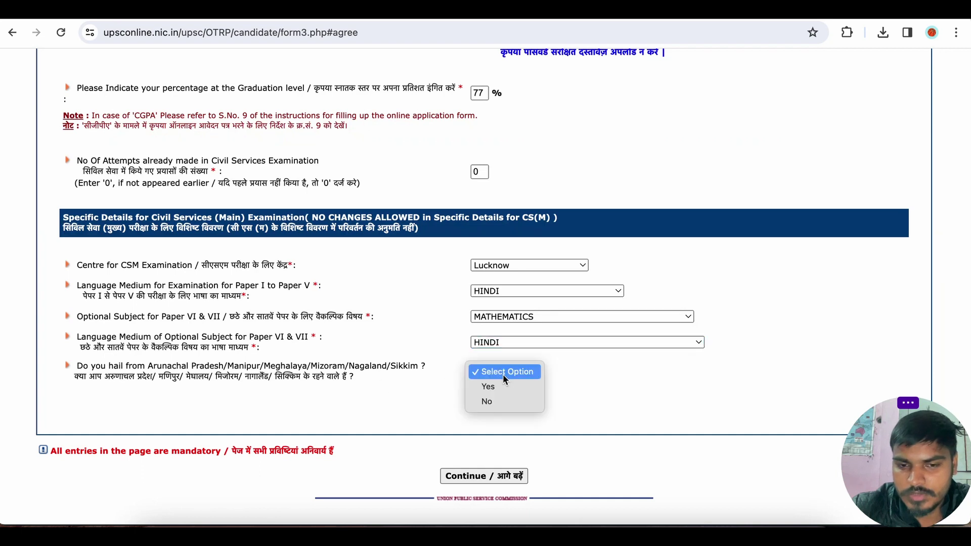
pyautogui.click(506, 402)
pyautogui.scroll(-1, 482, 422)
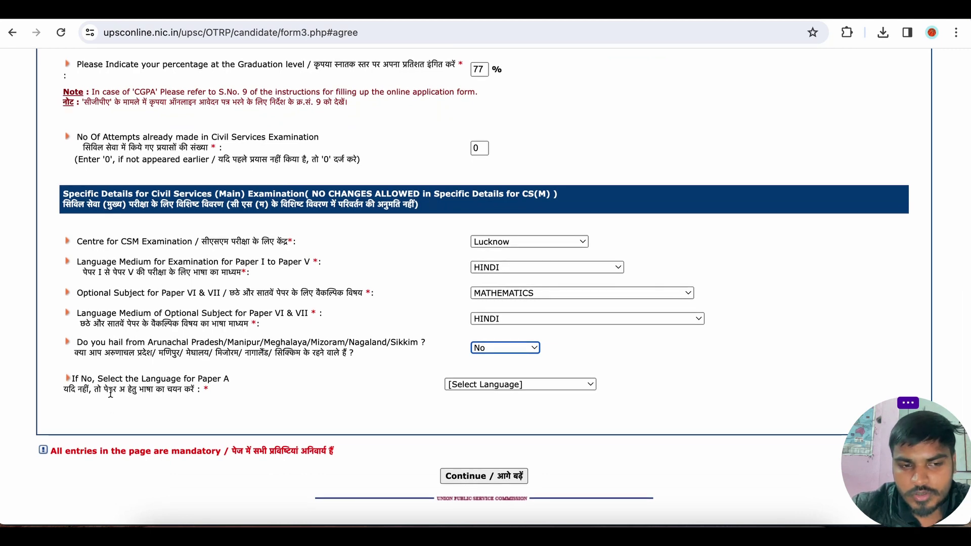
pyautogui.click(472, 391)
pyautogui.click(500, 384)
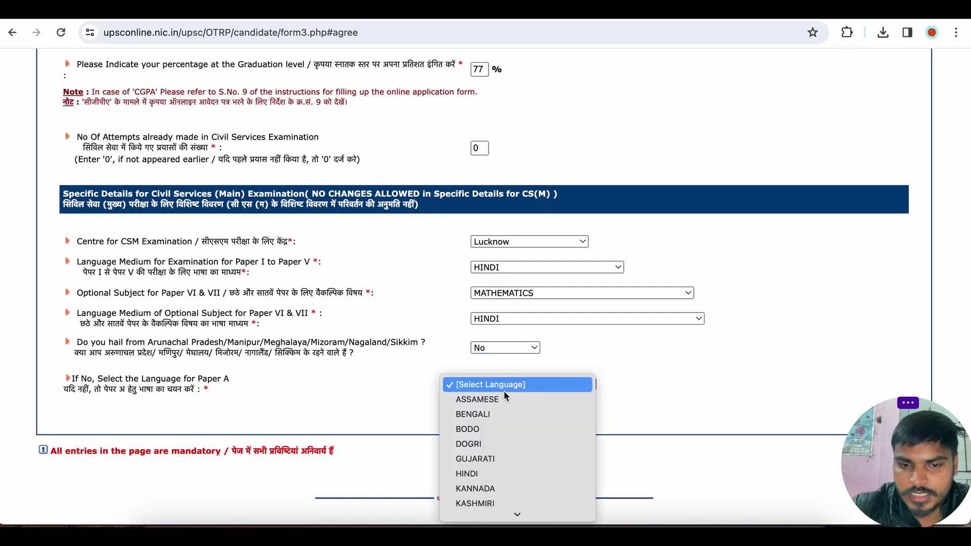
pyautogui.scroll(-5, 496, 421)
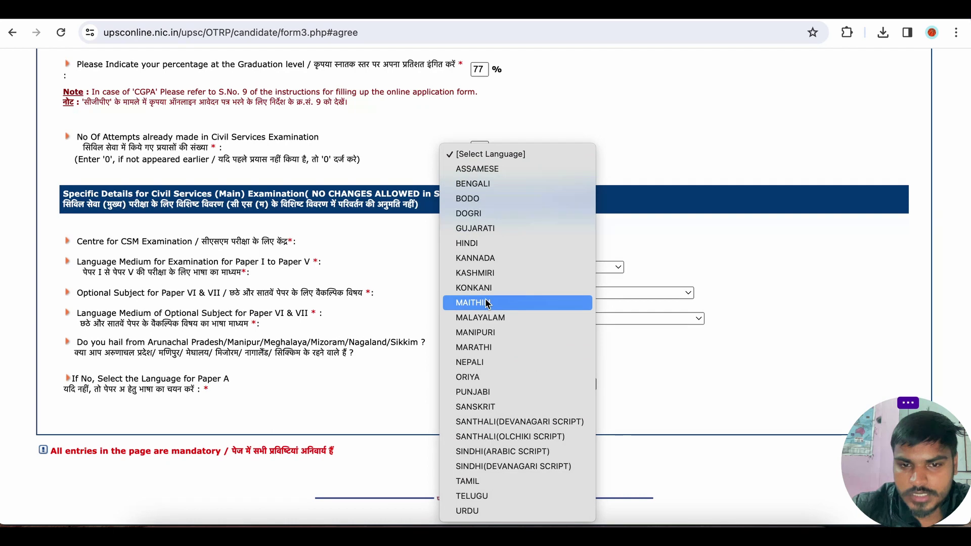
pyautogui.click(514, 244)
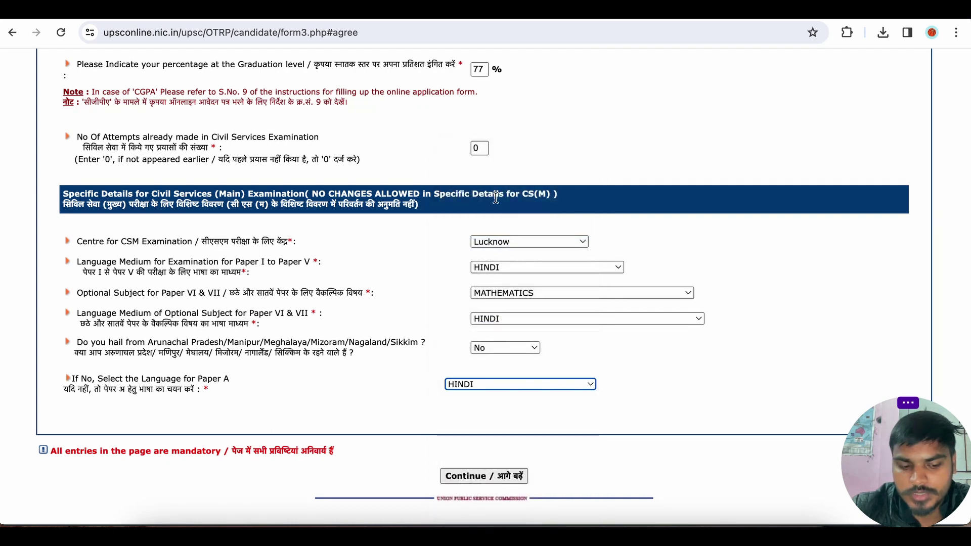
pyautogui.scroll(-1, 472, 347)
pyautogui.scroll(1, 472, 347)
pyautogui.click(484, 478)
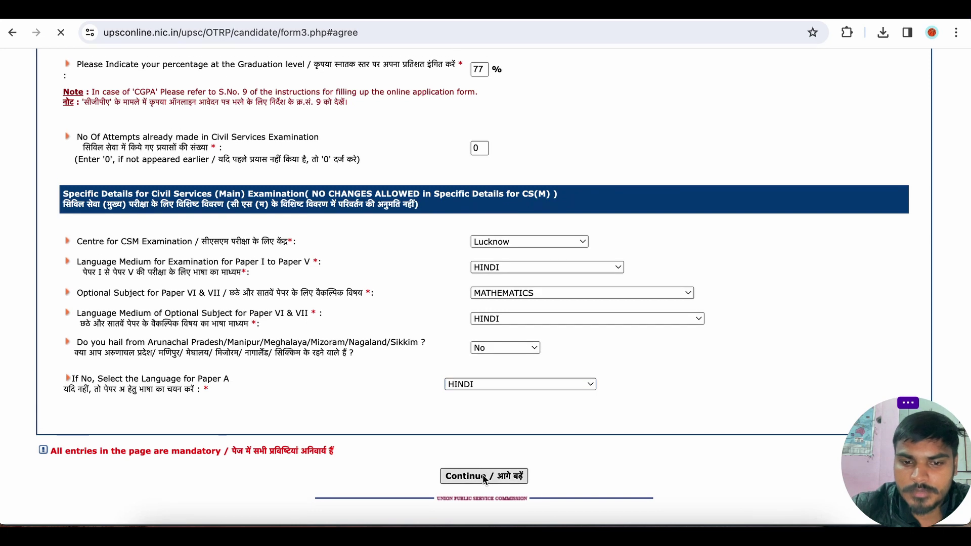
# Step: Scroll through the Verify Your Application Details page reviewing personal, address and exam details
pyautogui.scroll(-3, 465, 310)
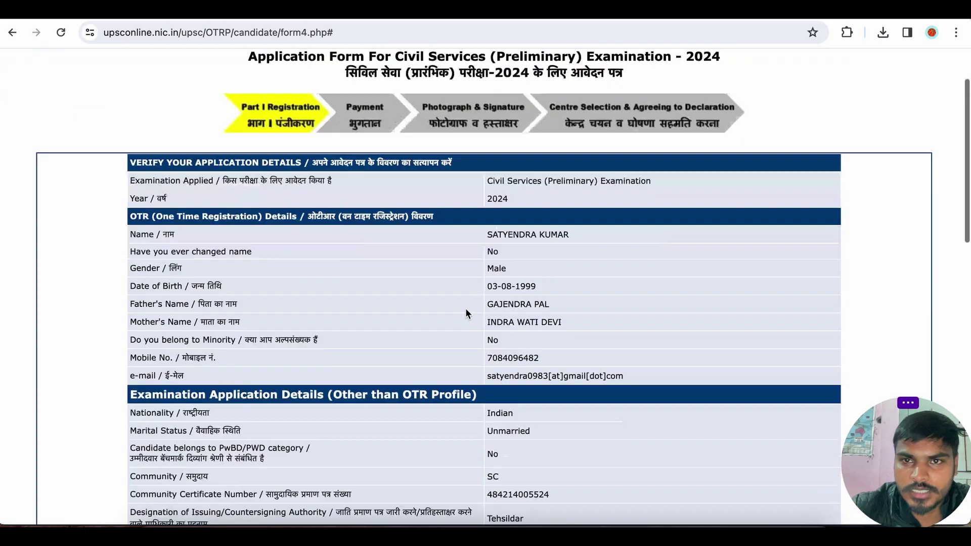
pyautogui.scroll(-15, 466, 313)
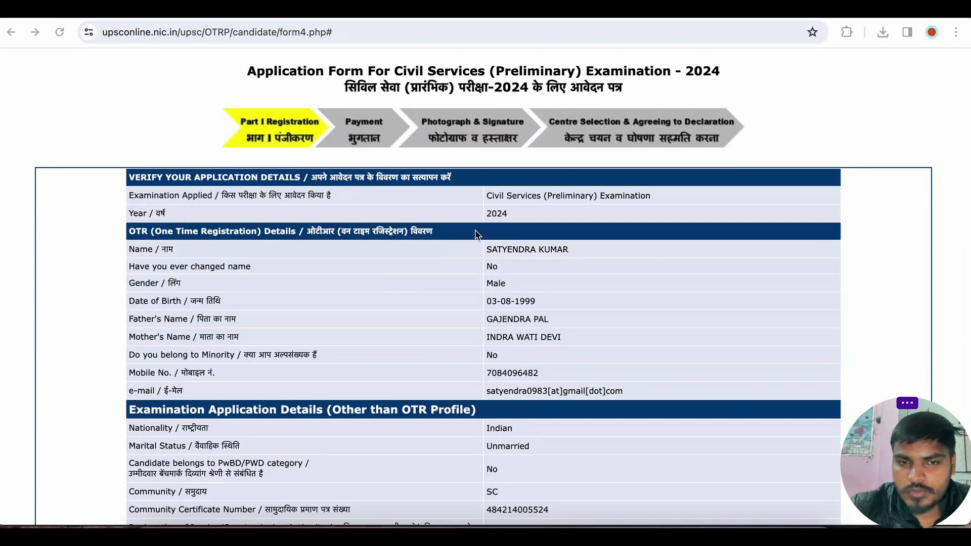
pyautogui.scroll(-1, 353, 223)
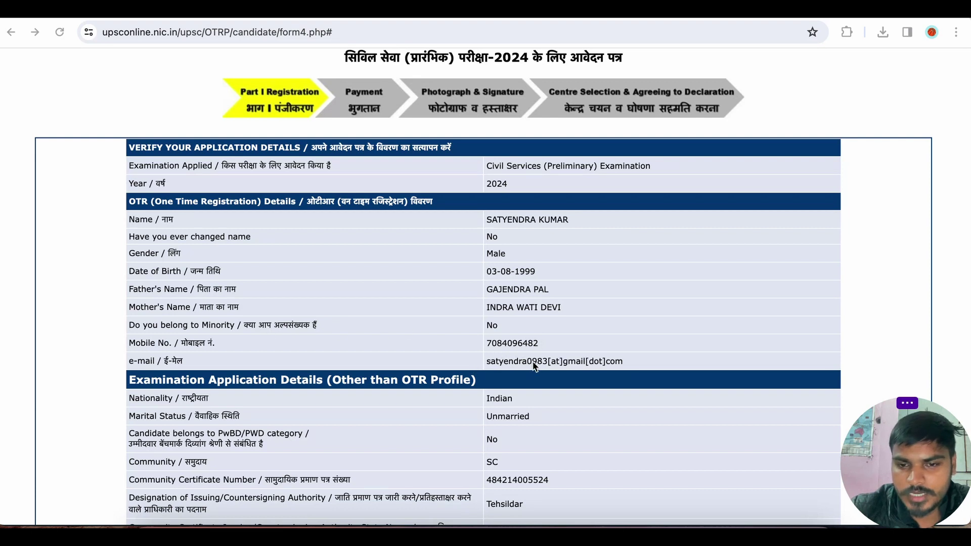
pyautogui.scroll(-2, 538, 364)
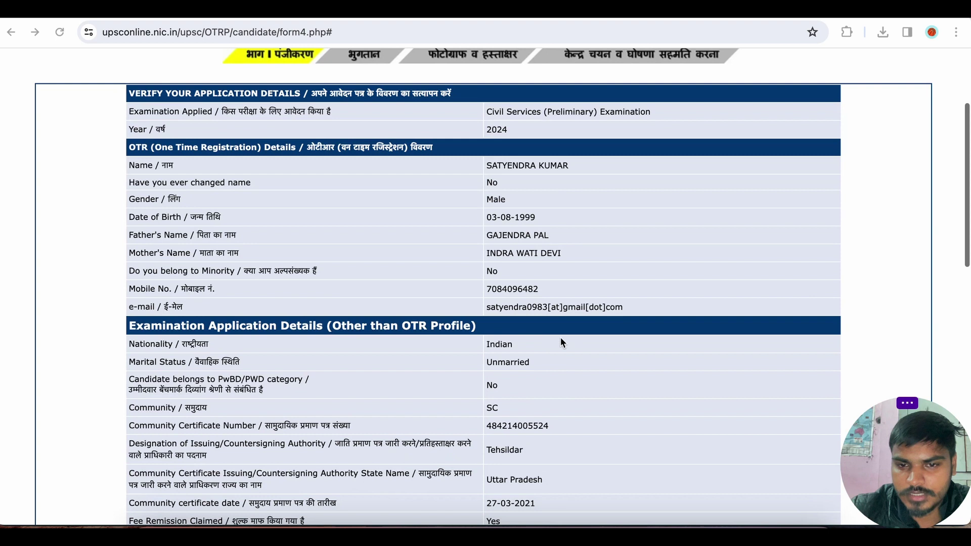
pyautogui.scroll(-2, 571, 328)
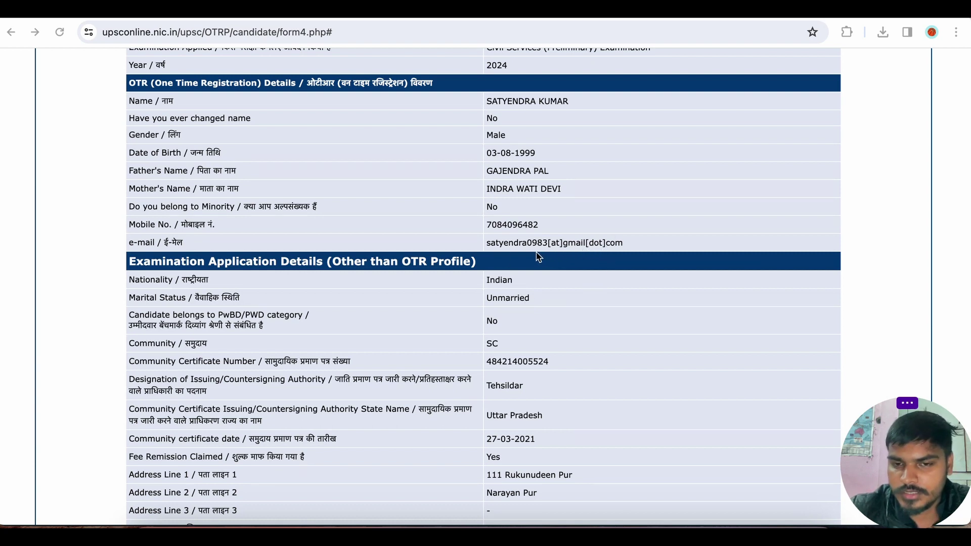
pyautogui.scroll(-2, 537, 256)
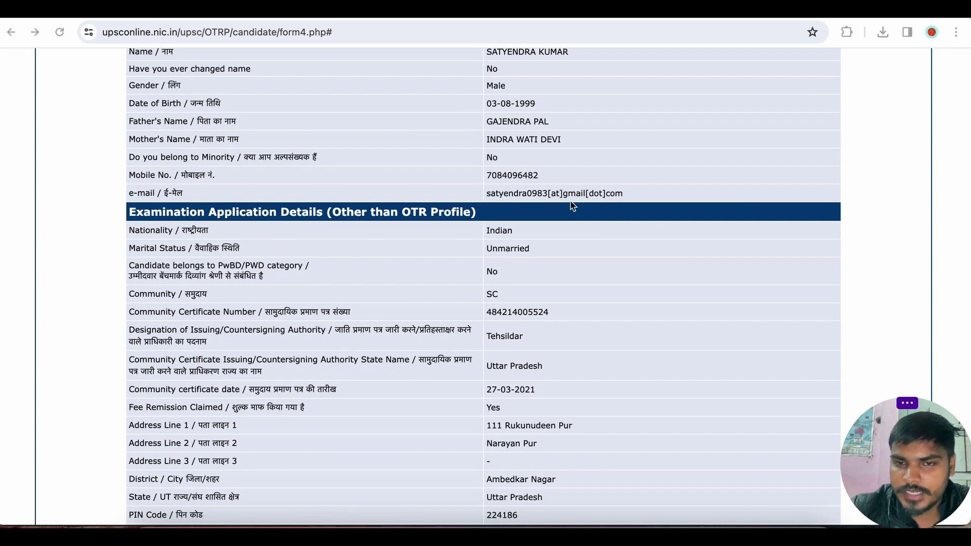
pyautogui.scroll(-3, 521, 208)
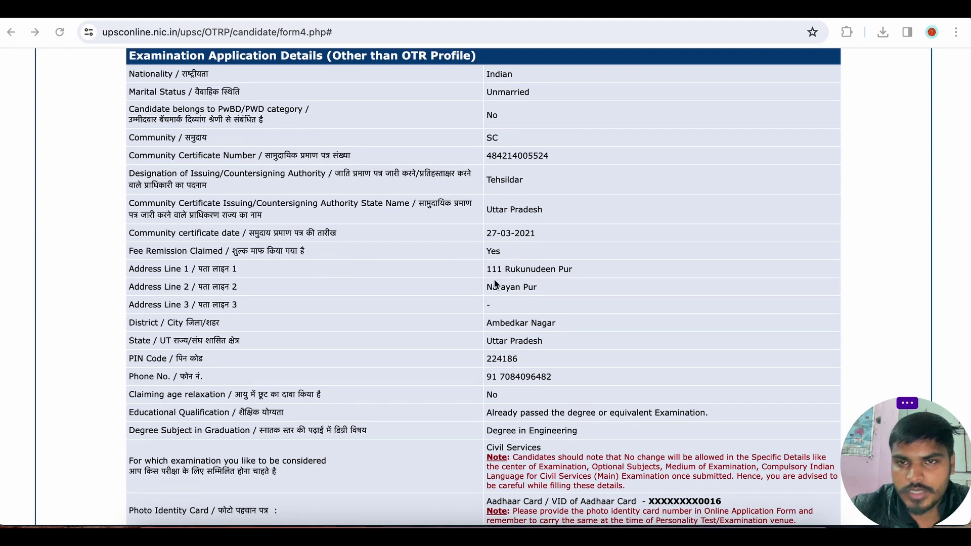
pyautogui.scroll(-1, 495, 284)
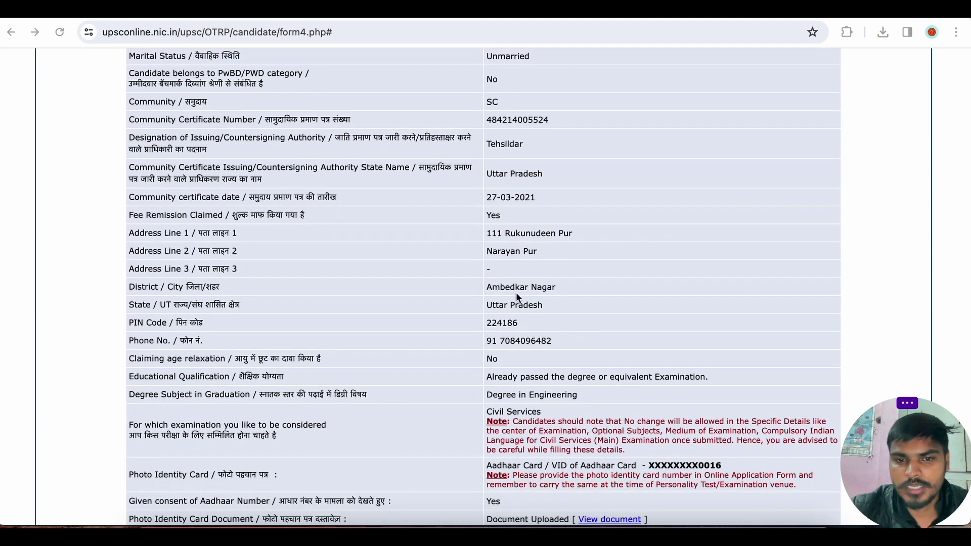
pyautogui.scroll(-5, 518, 303)
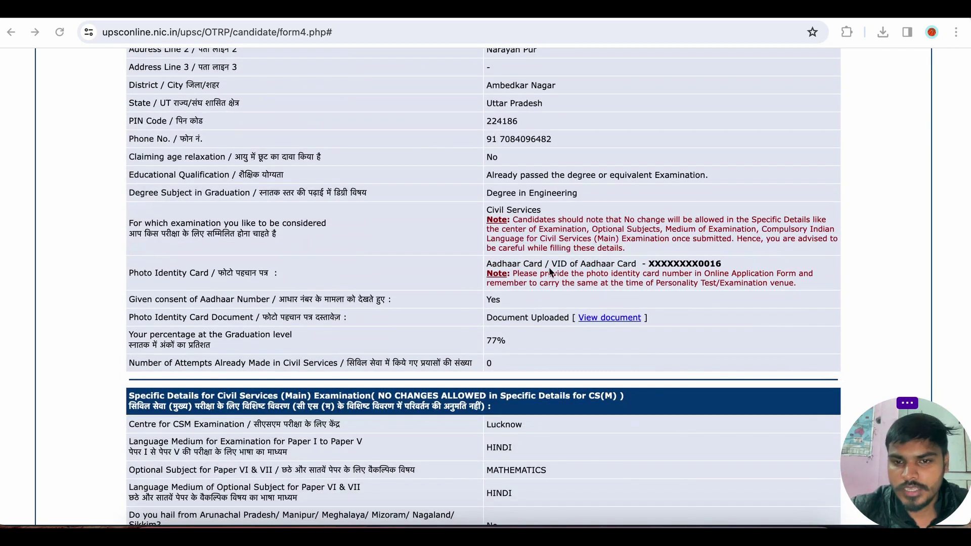
pyautogui.scroll(-6, 563, 325)
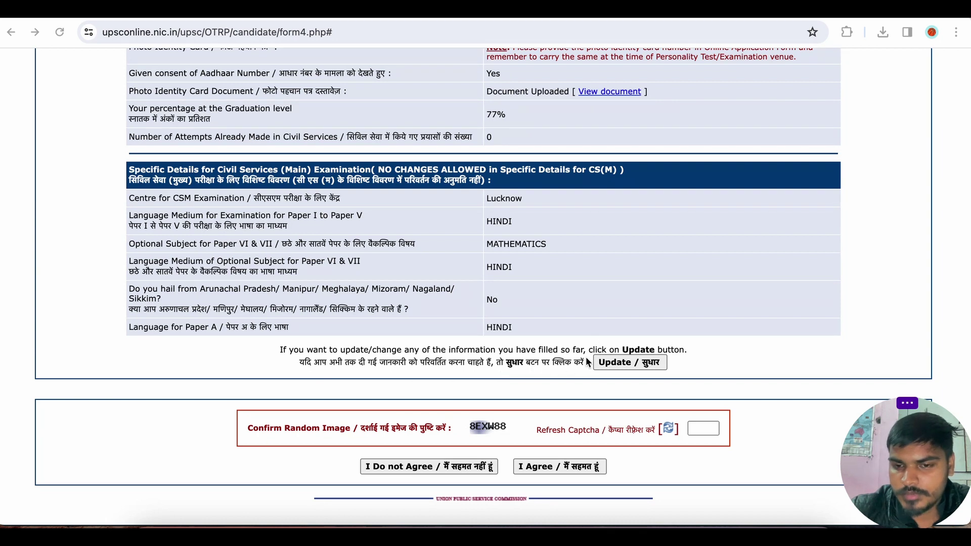
# Step: Enter the captcha, agree to the declaration, and confirm Part-I cannot be changed later
pyautogui.click(694, 428)
pyautogui.write('8')
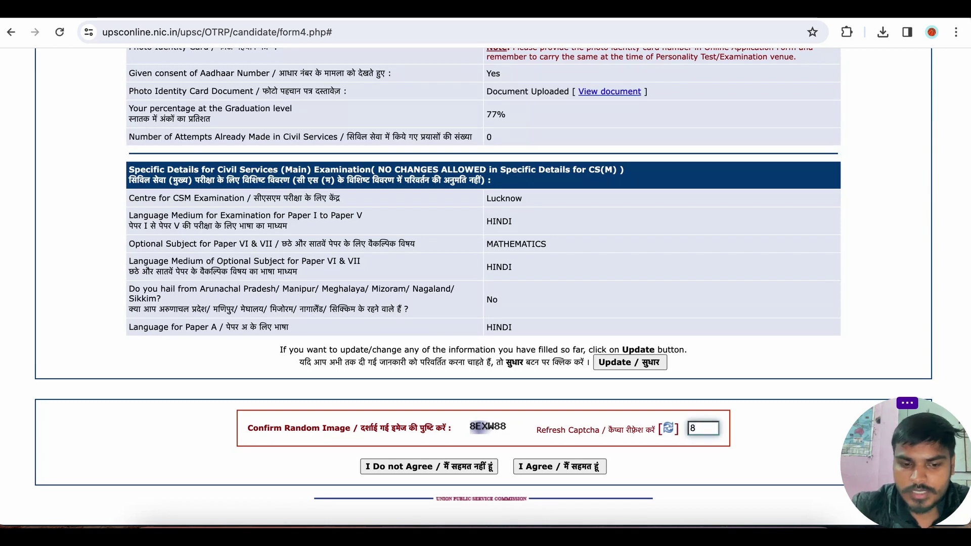
pyautogui.write('EX')
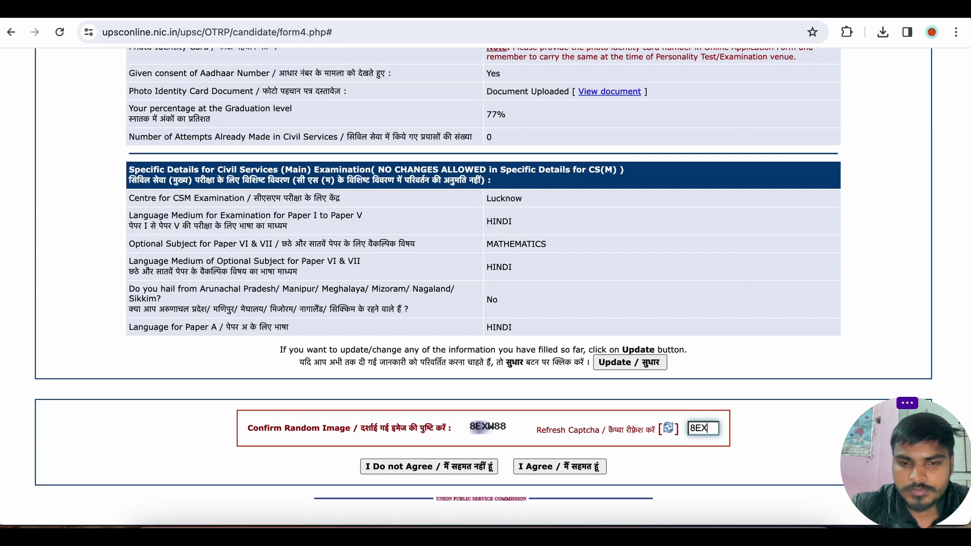
pyautogui.write('W88')
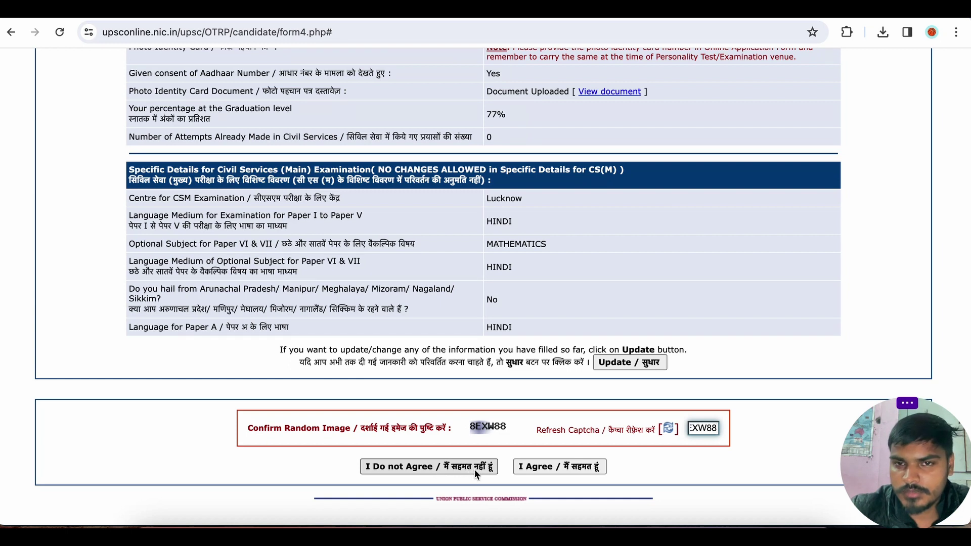
pyautogui.click(556, 467)
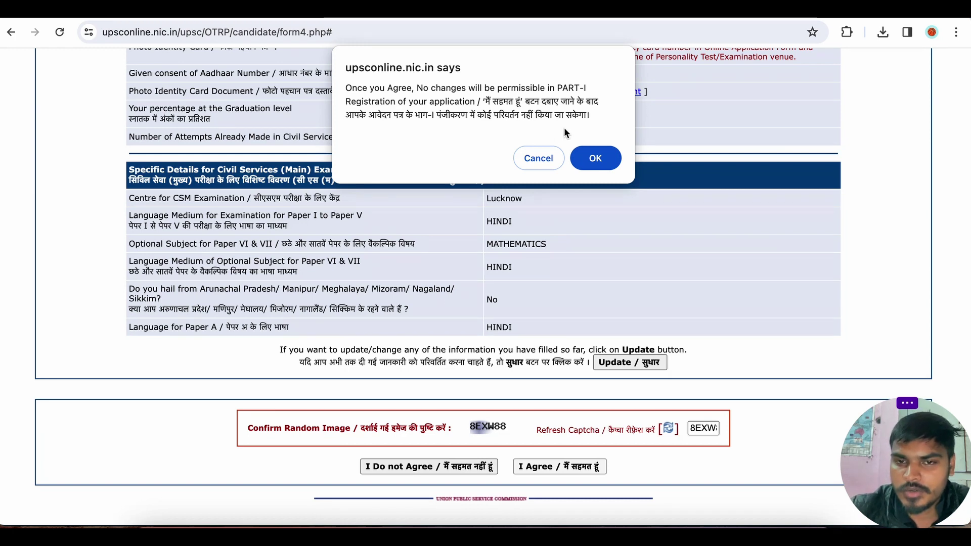
pyautogui.click(595, 160)
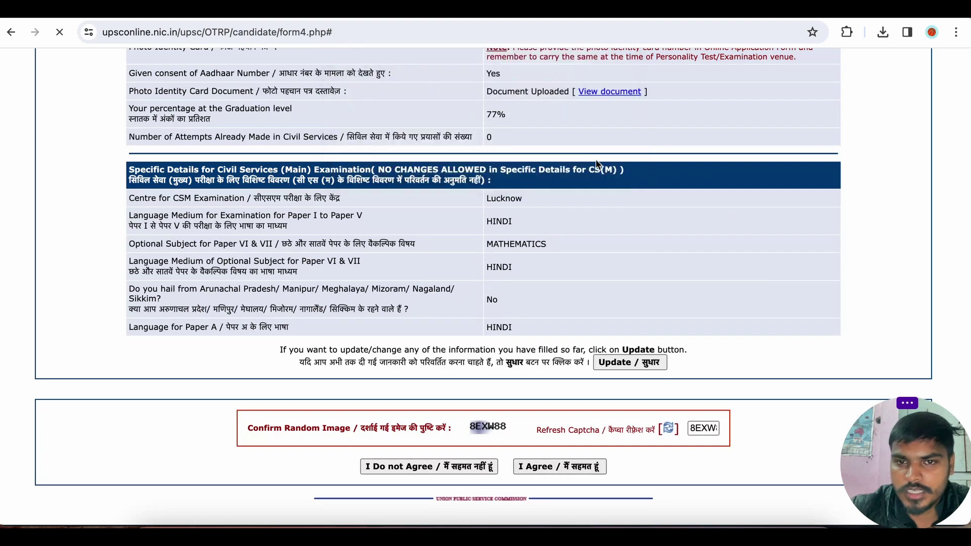
# Step: Save the Part-I registration slip as the PDF 'UPSC - Registration Slip' in Downloads
pyautogui.scroll(-5, 488, 328)
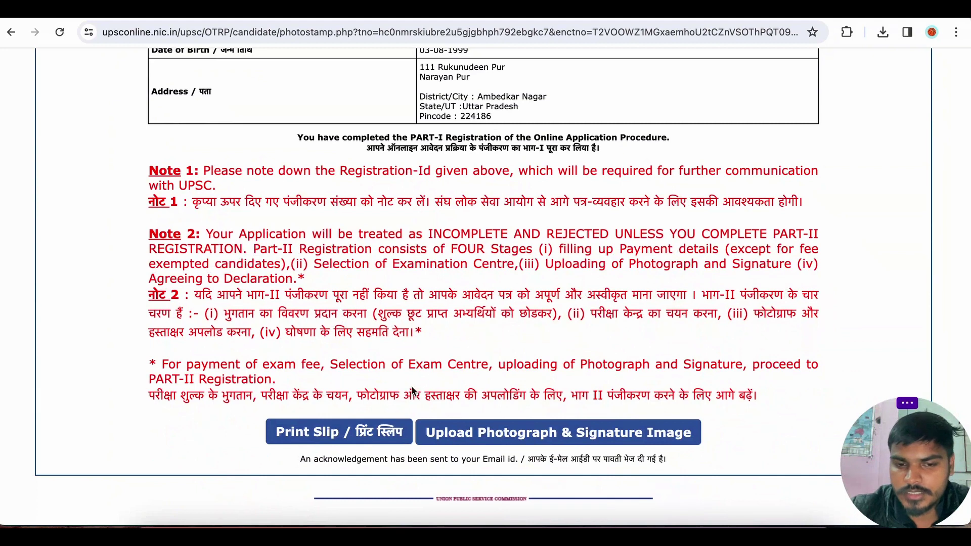
pyautogui.click(365, 440)
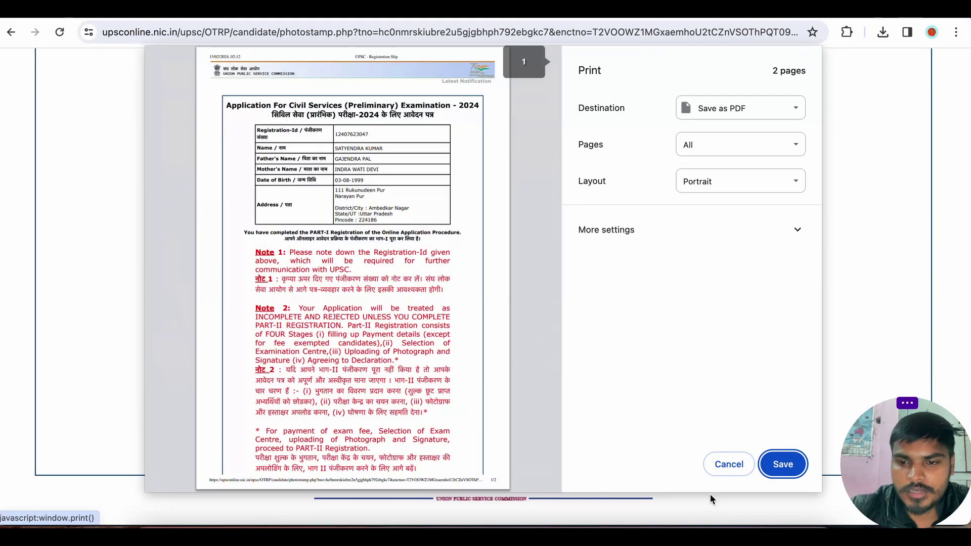
pyautogui.click(783, 463)
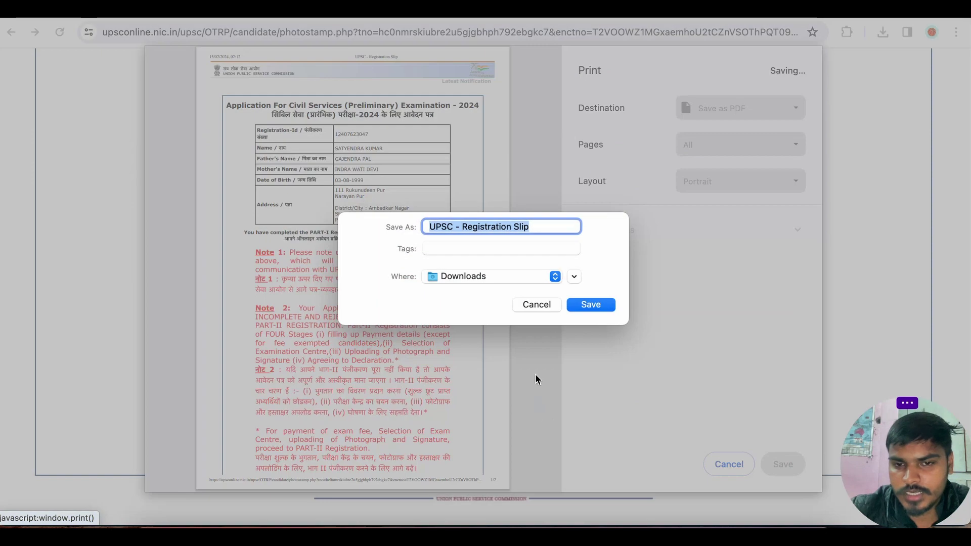
pyautogui.click(605, 309)
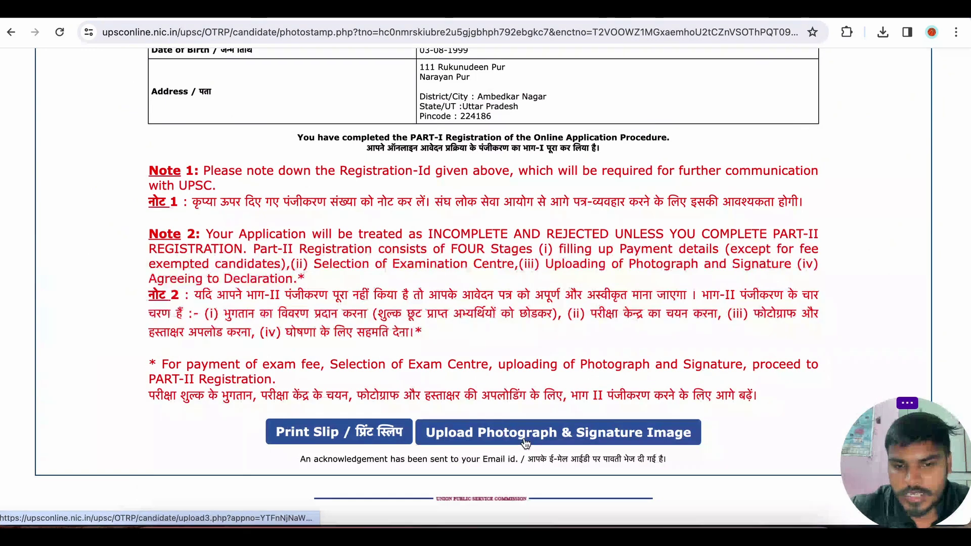
# Step: Go to the Upload Photograph & Signature Image page and read through its instructions
pyautogui.click(570, 441)
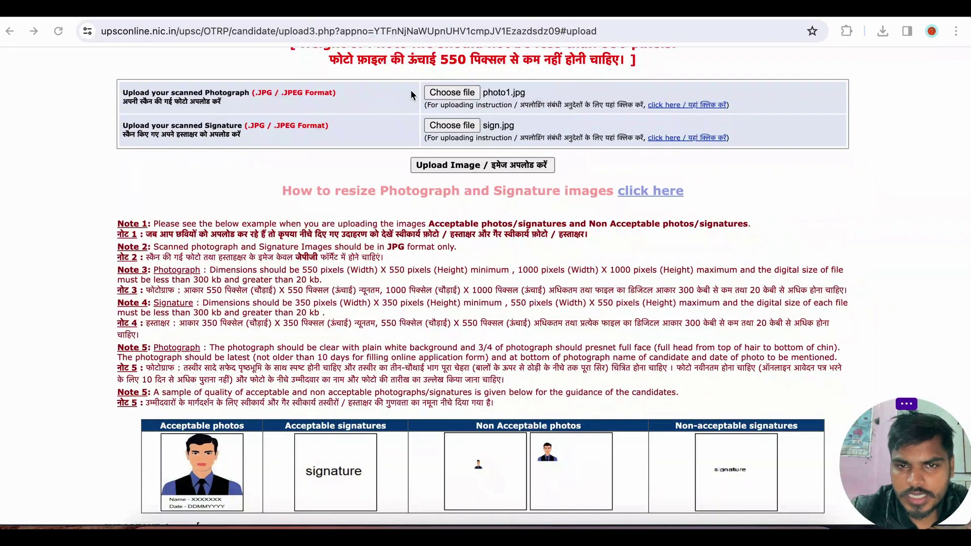
pyautogui.scroll(3, 478, 104)
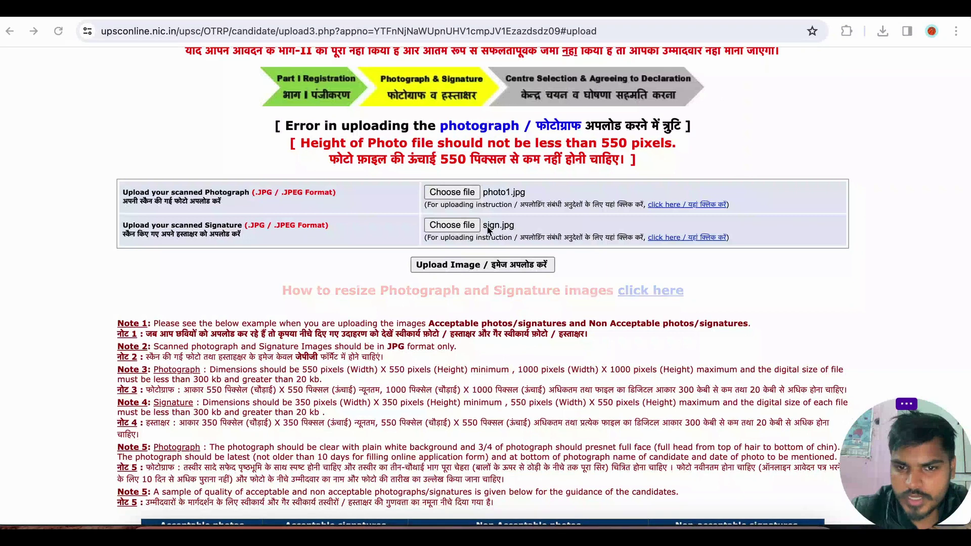
pyautogui.scroll(-1, 499, 268)
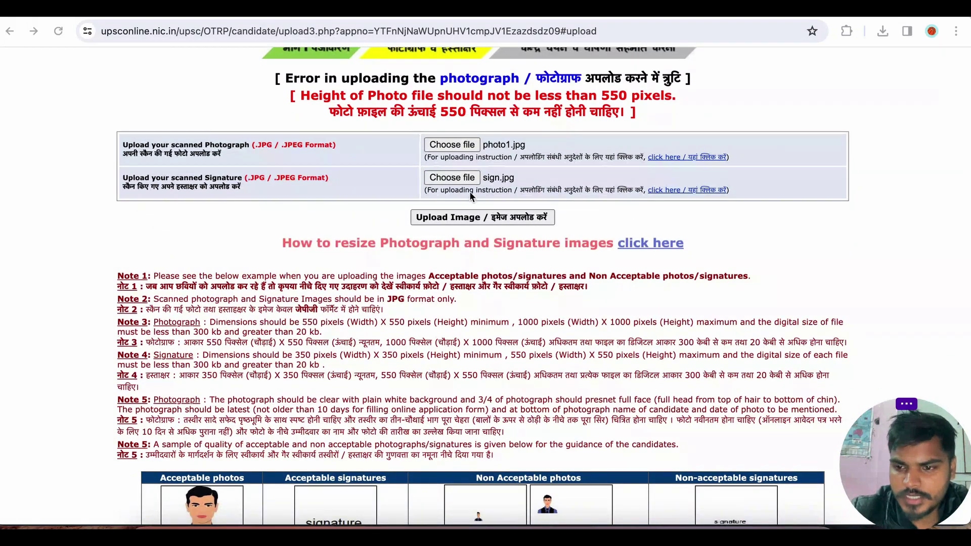
pyautogui.scroll(-3, 454, 211)
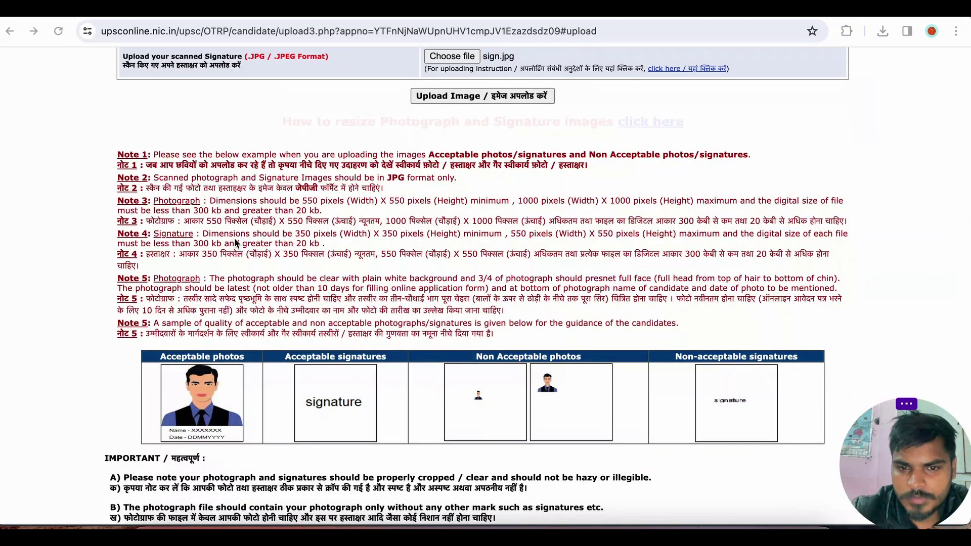
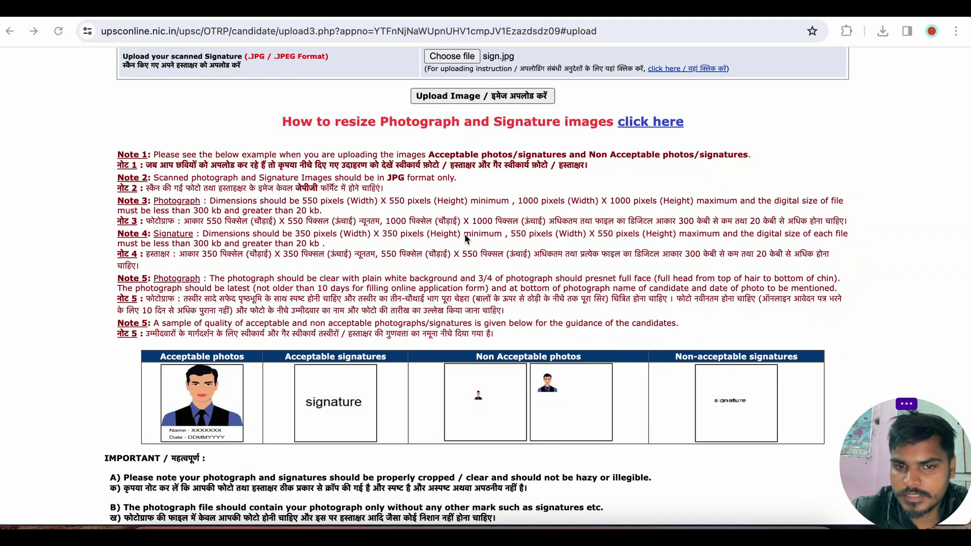
# Step: Upload the chosen photograph and signature images and check their previews on the review page
pyautogui.scroll(-2, 200, 212)
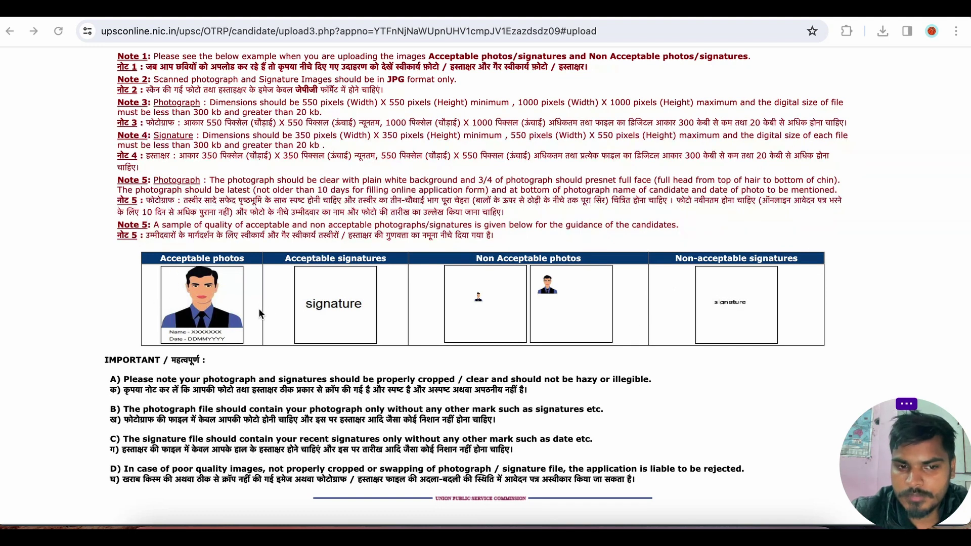
pyautogui.scroll(5, 350, 226)
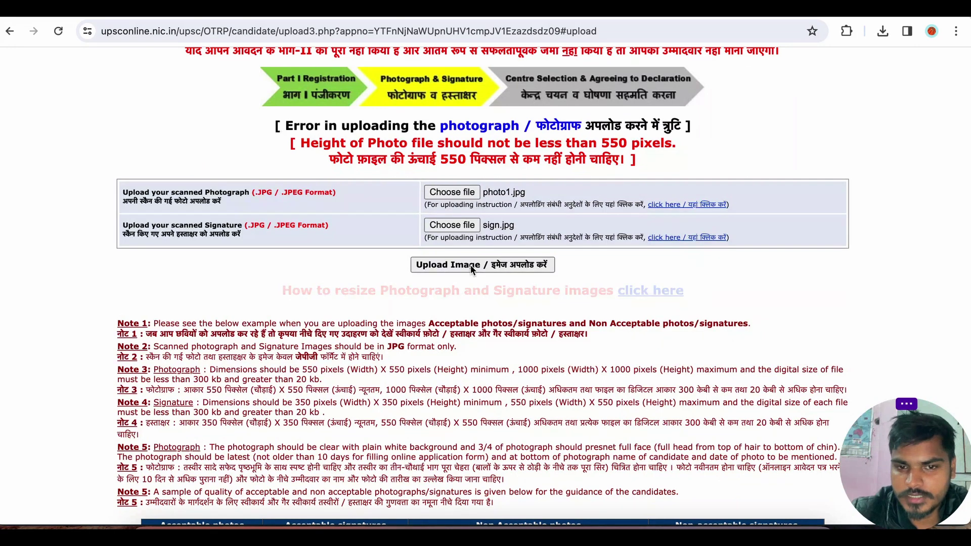
pyautogui.click(471, 267)
pyautogui.scroll(-3, 362, 309)
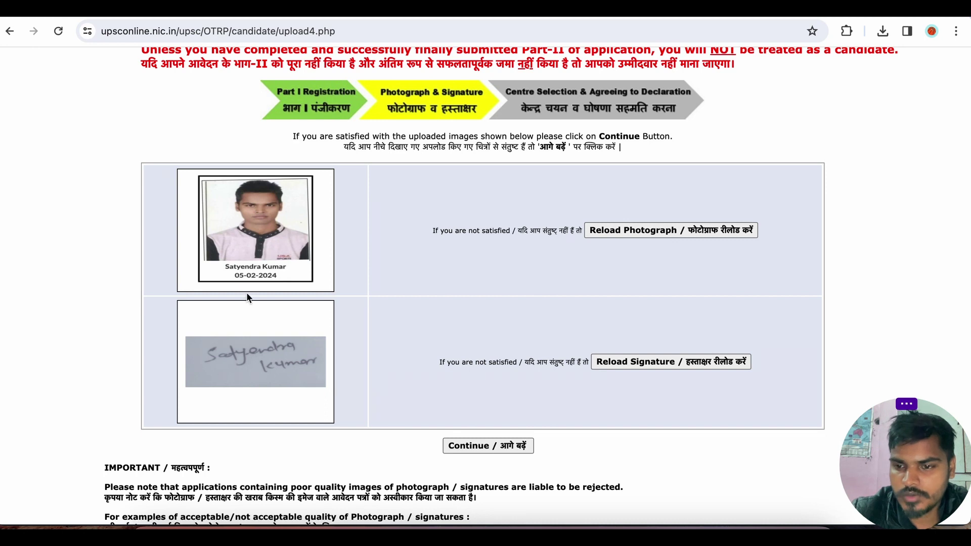
pyautogui.hotkey('ctrl', 't')
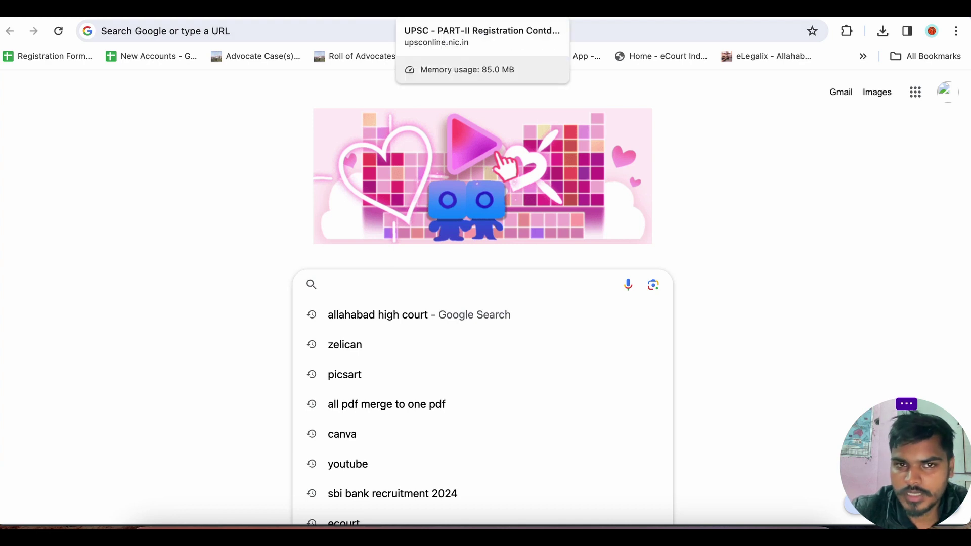
pyautogui.click(455, 9)
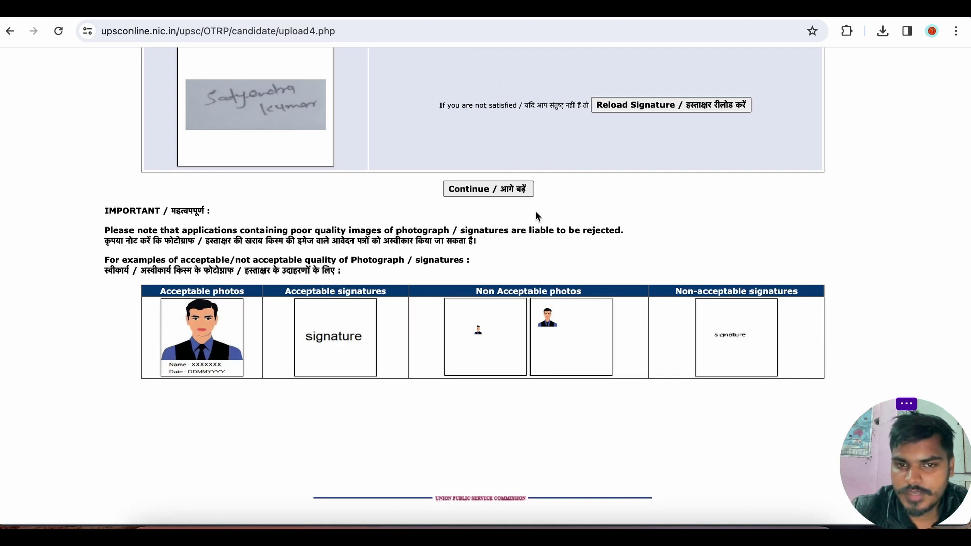
# Step: Accept the uploaded images so View Upload Photograph & Signature gets a green tick
pyautogui.click(473, 189)
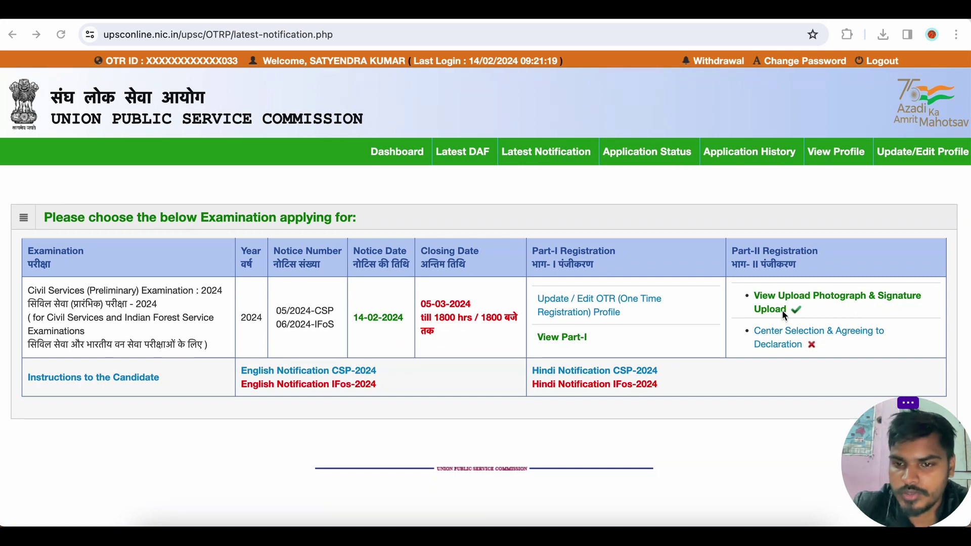
pyautogui.click(776, 329)
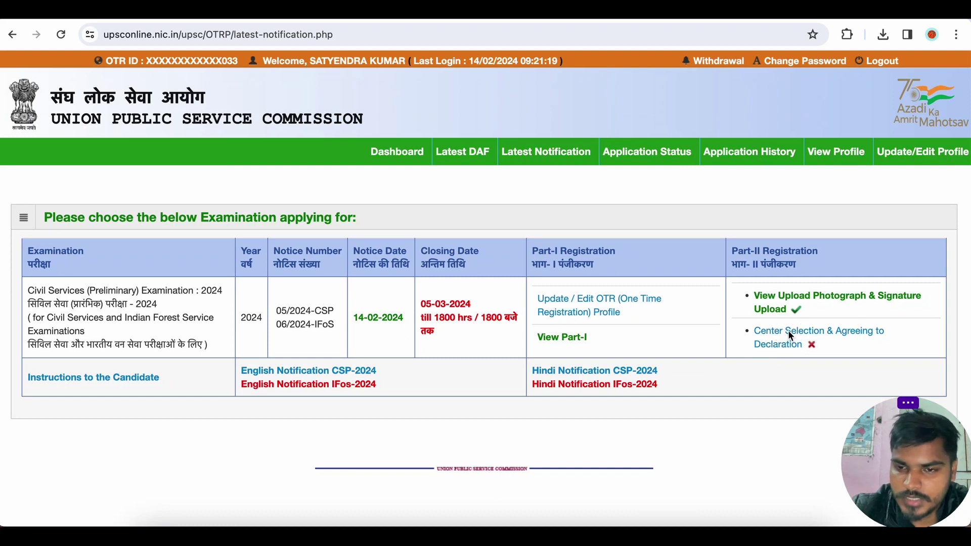
# Step: Choose Lucknow from the Examination Centre list and scroll down to the Declaration's Agree button
pyautogui.click(788, 330)
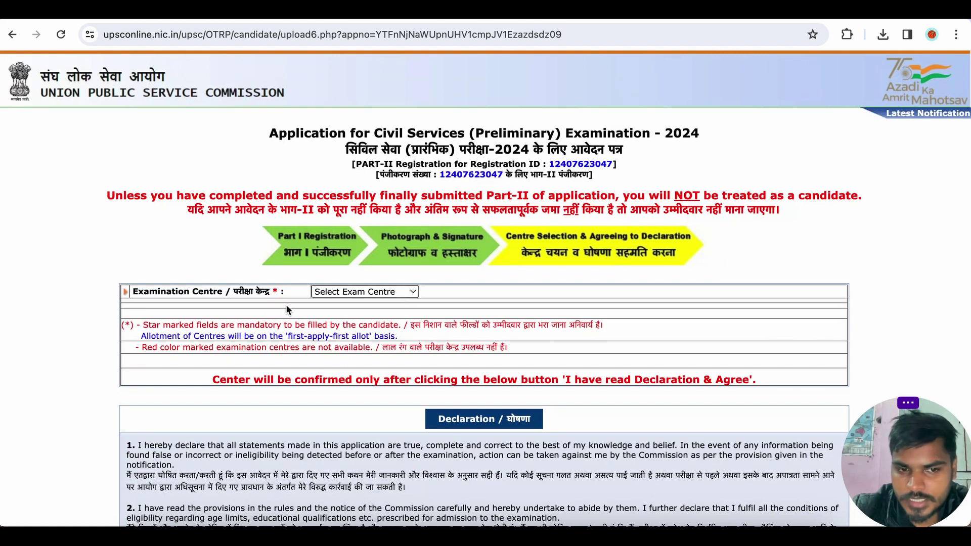
pyautogui.click(343, 293)
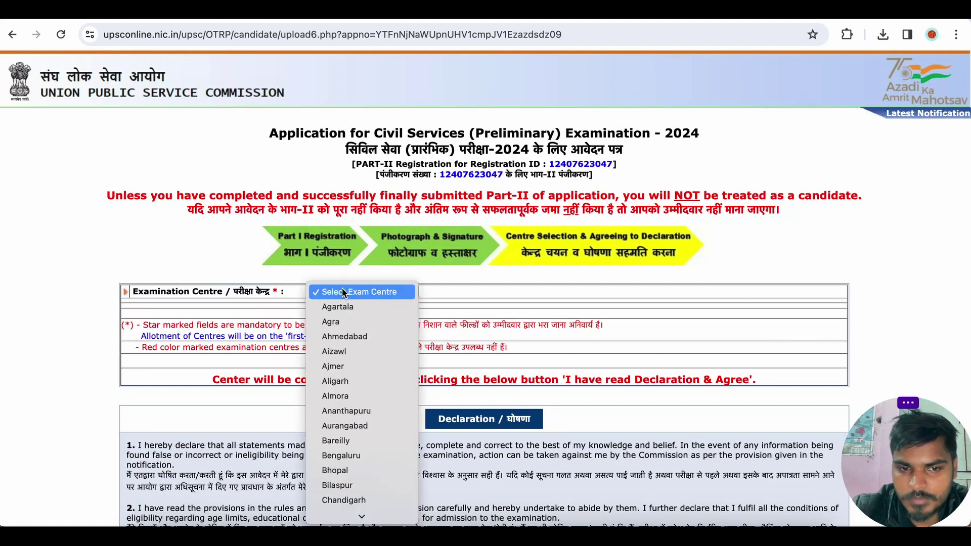
pyautogui.scroll(-5, 354, 425)
pyautogui.scroll(-10, 356, 426)
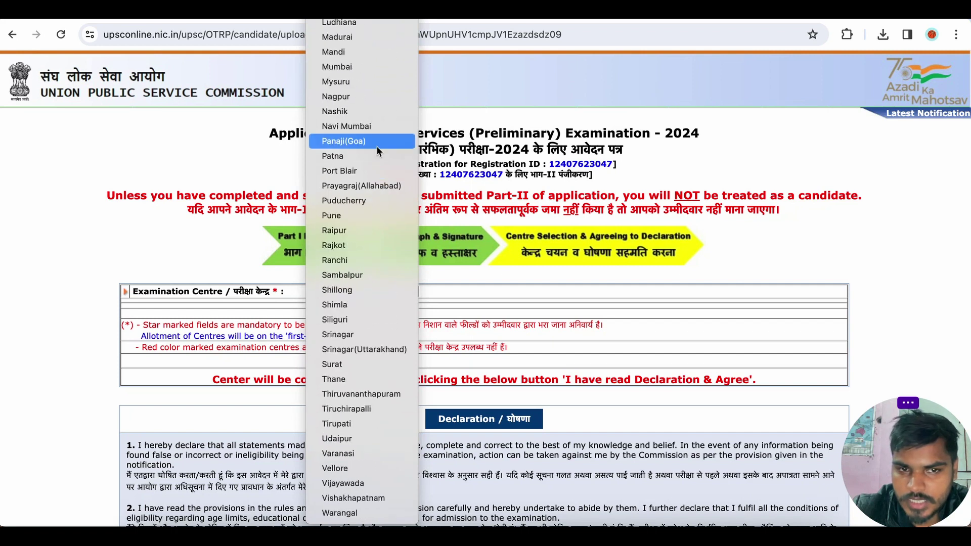
pyautogui.scroll(5, 375, 146)
pyautogui.scroll(10, 376, 146)
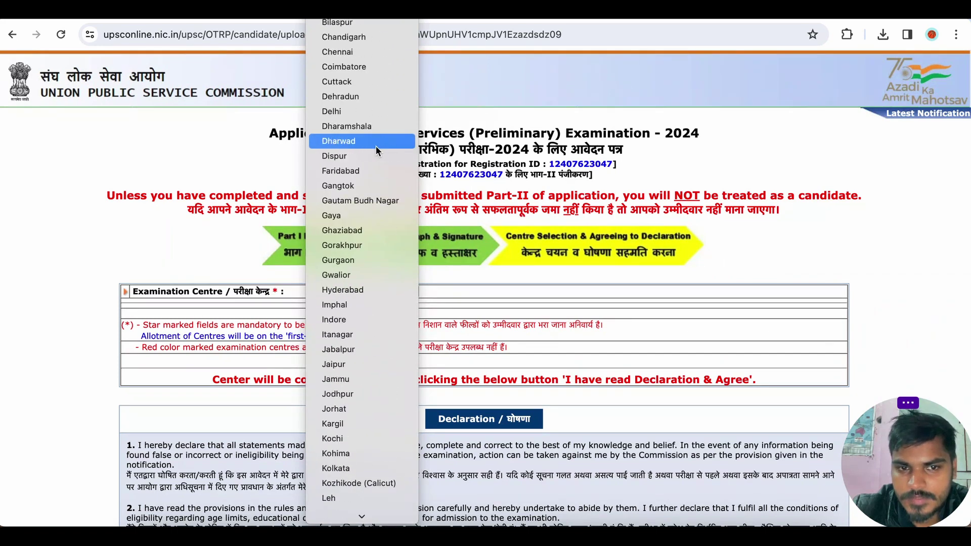
pyautogui.scroll(-3, 377, 151)
pyautogui.scroll(-6, 377, 151)
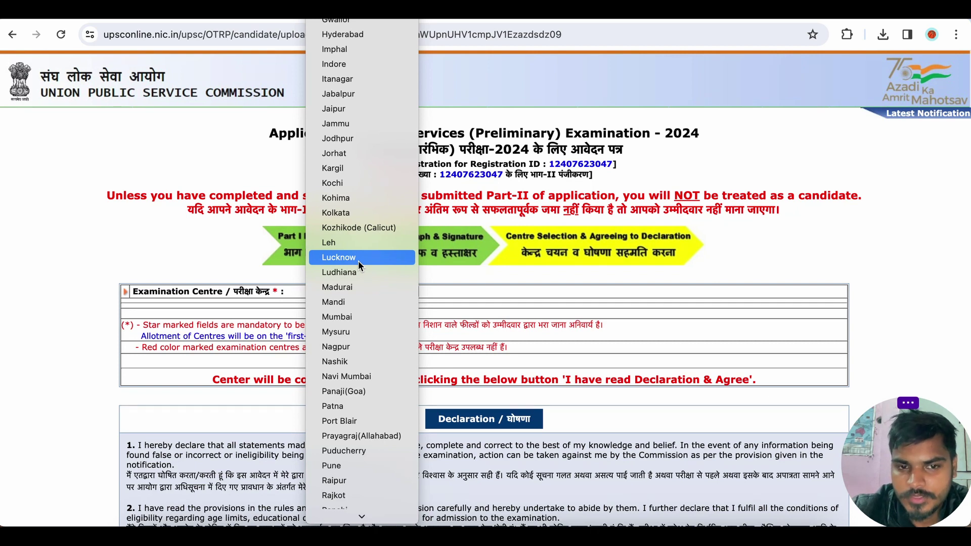
pyautogui.click(358, 259)
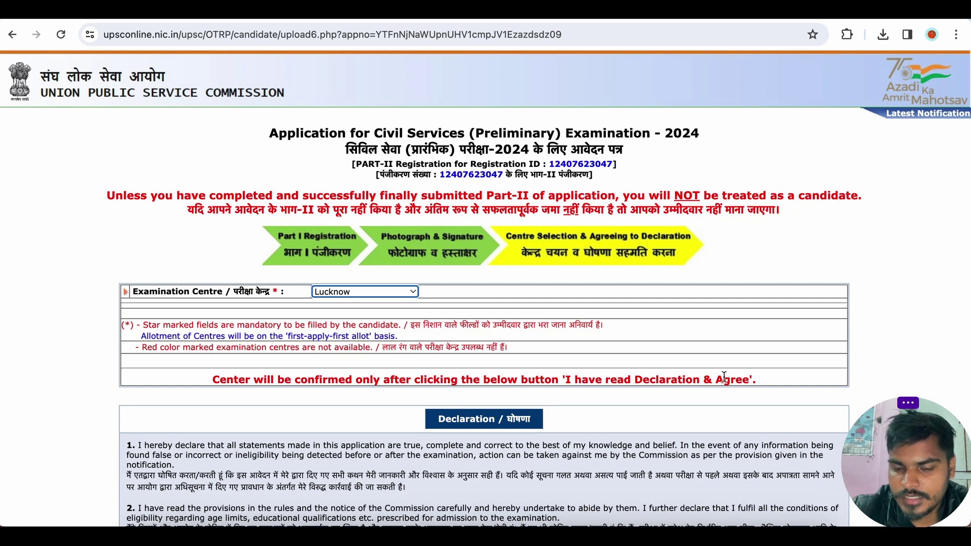
pyautogui.scroll(-4, 555, 377)
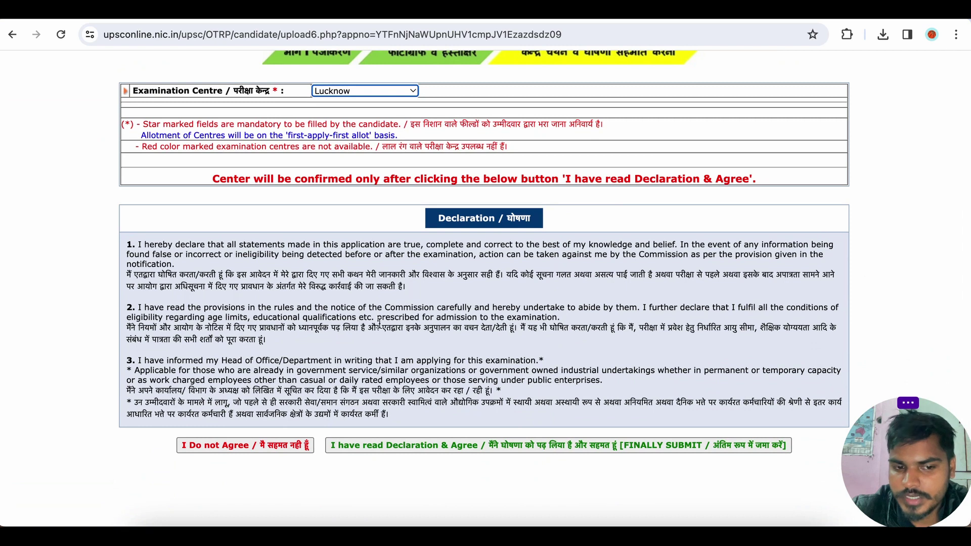
pyautogui.click(496, 218)
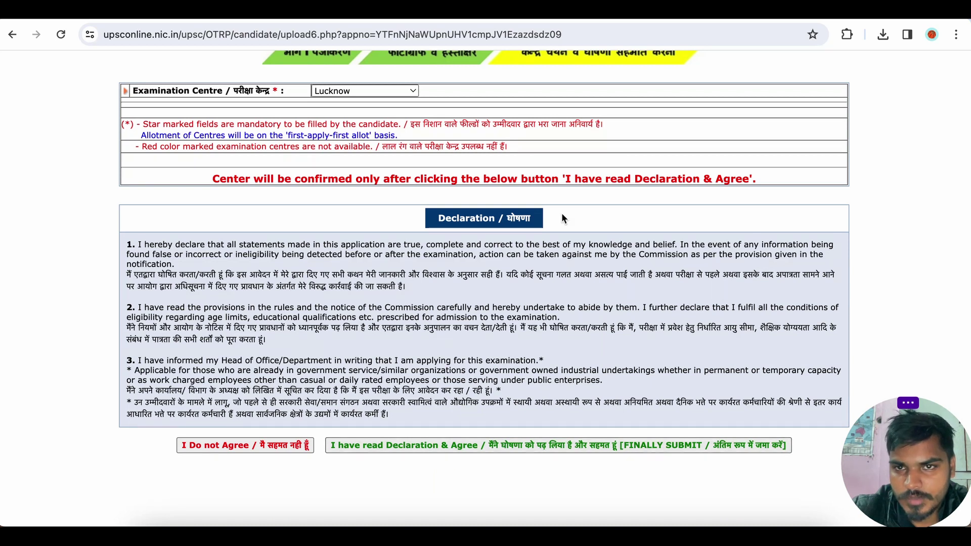
# Step: Confirm 'I have read Declaration & Agree [FINALLY SUBMIT]' to submit the Civil Services 2024 application
pyautogui.click(480, 449)
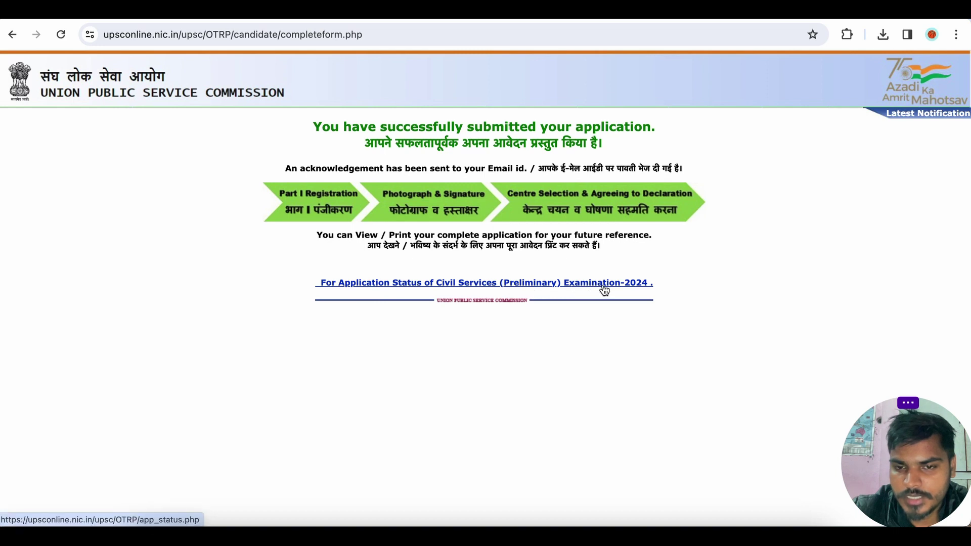
# Step: Open the Civil Services (Preliminary) Examination-2024 status link from the success page
pyautogui.click(621, 289)
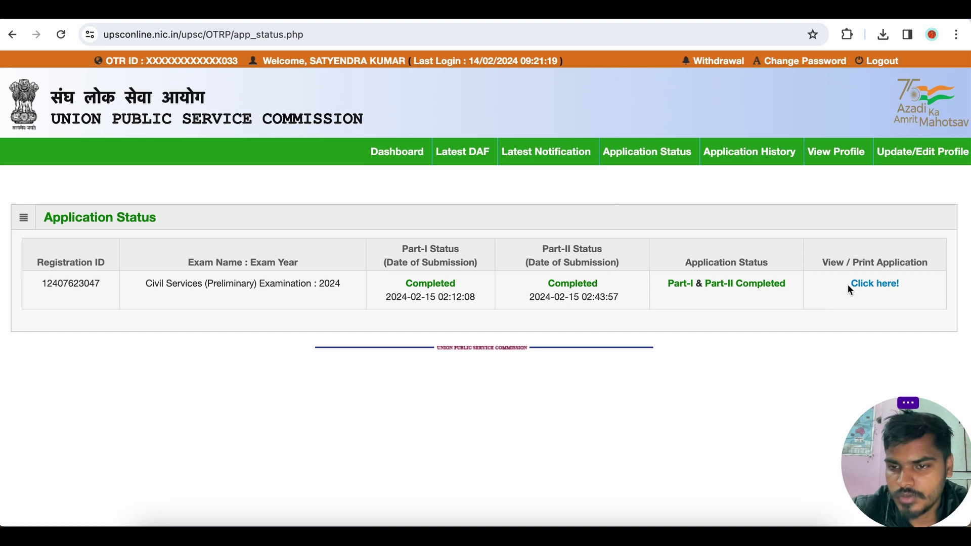
# Step: View the complete submitted application and save it as a PDF in Downloads
pyautogui.click(867, 287)
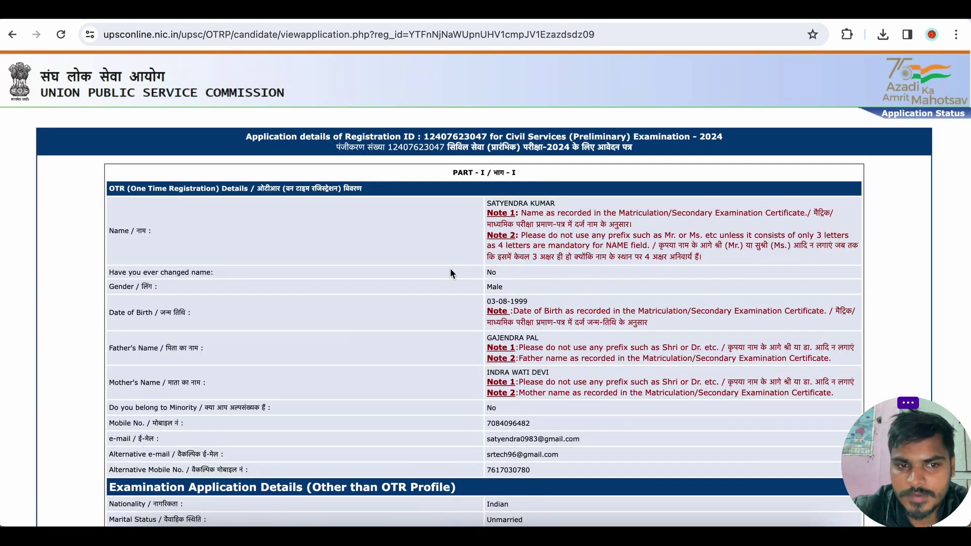
pyautogui.scroll(-10, 521, 277)
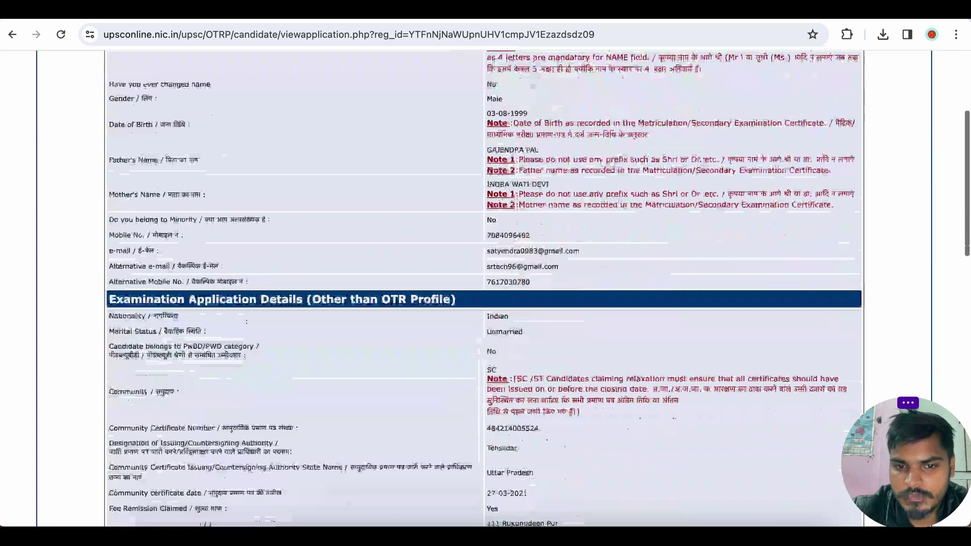
pyautogui.scroll(-10, 522, 279)
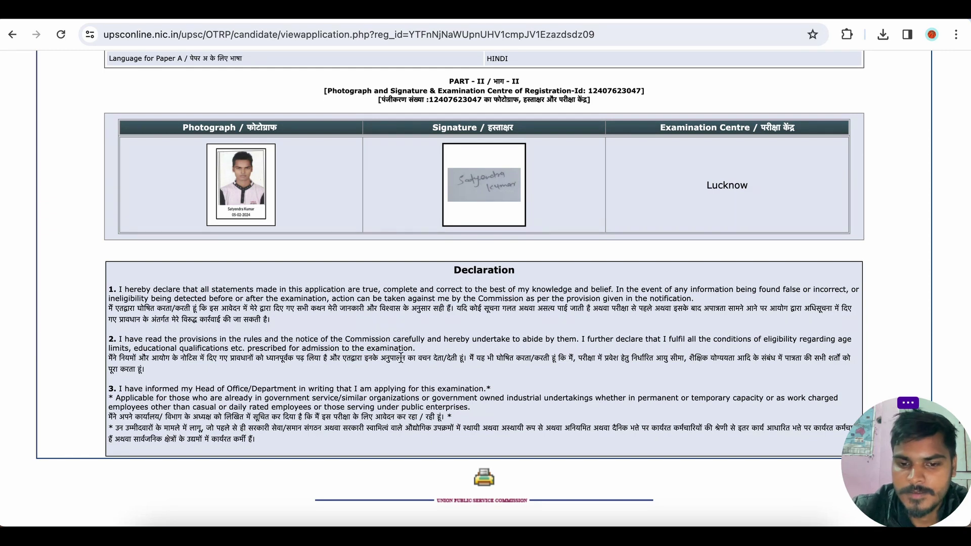
pyautogui.click(481, 477)
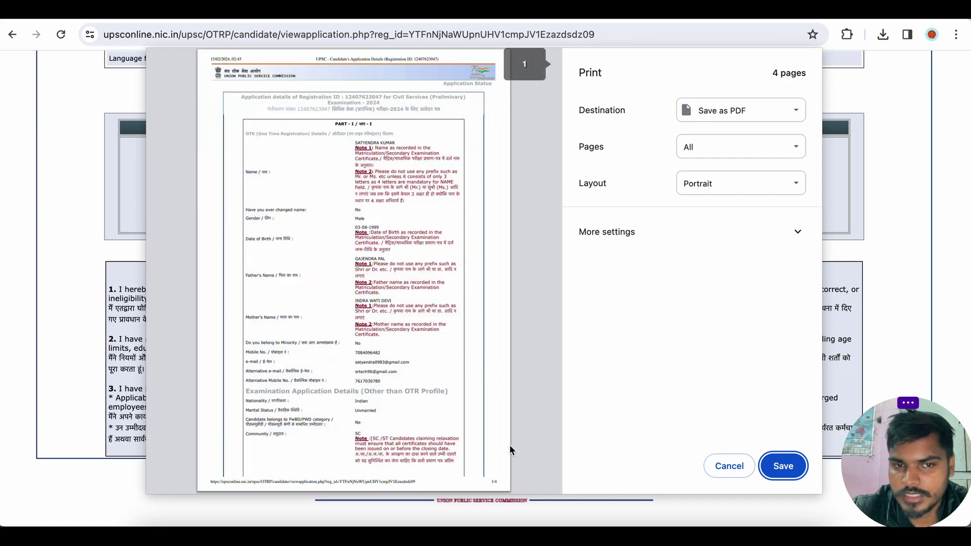
pyautogui.click(784, 467)
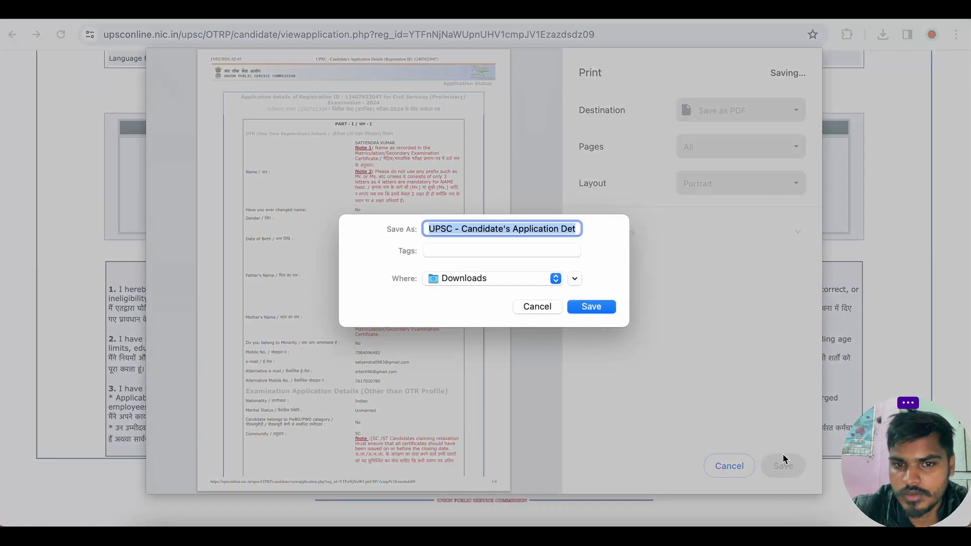
pyautogui.click(594, 305)
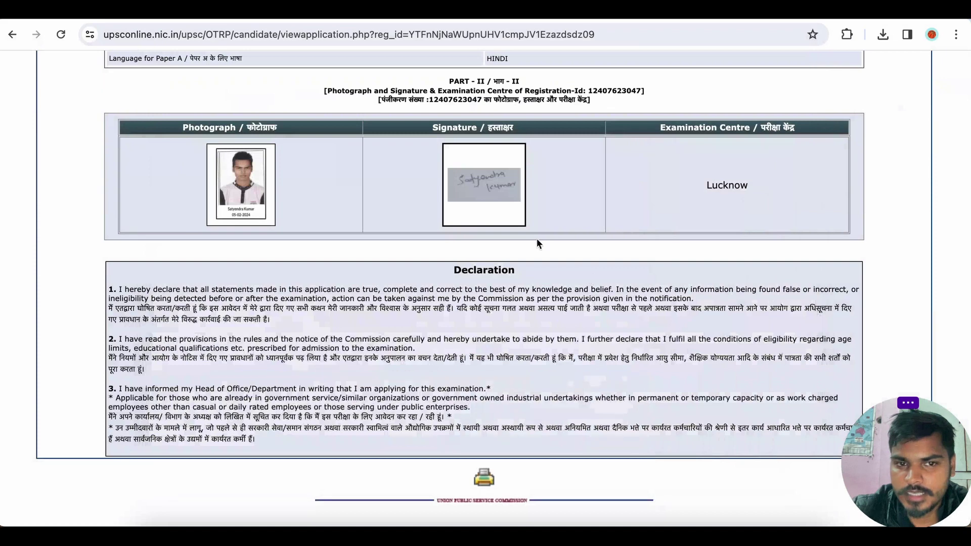
pyautogui.scroll(15, 522, 255)
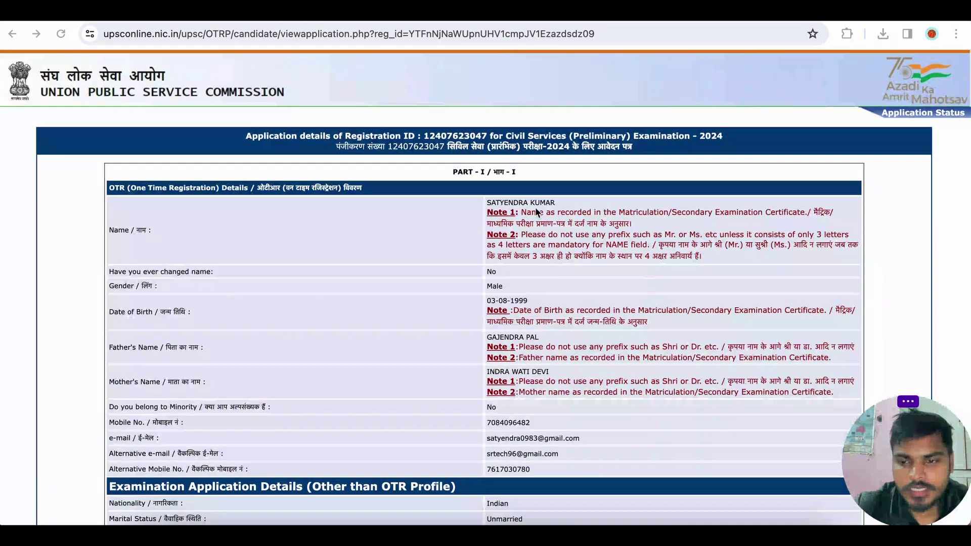
pyautogui.scroll(-15, 477, 367)
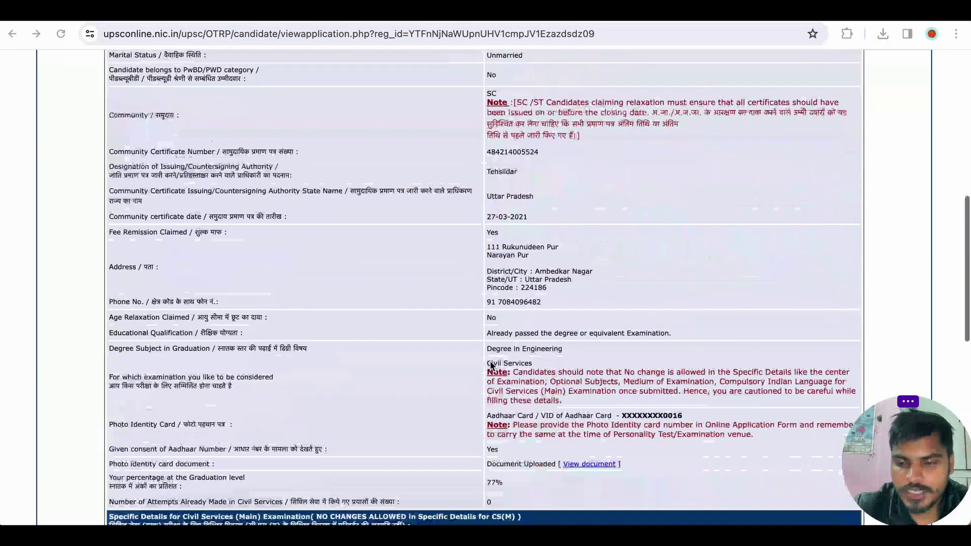